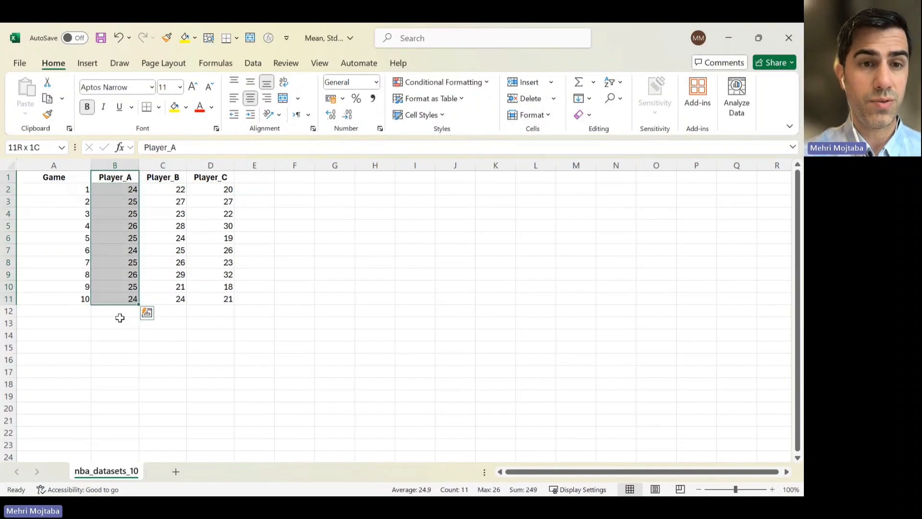
# - Examine the scores of Player_A, Player_B and Player_C across the ten games
pyautogui.hotkey('shift', 'Right')
pyautogui.hotkey('shift', 'Right')
pyautogui.press('Up')
pyautogui.press('Down')
pyautogui.press('Left')
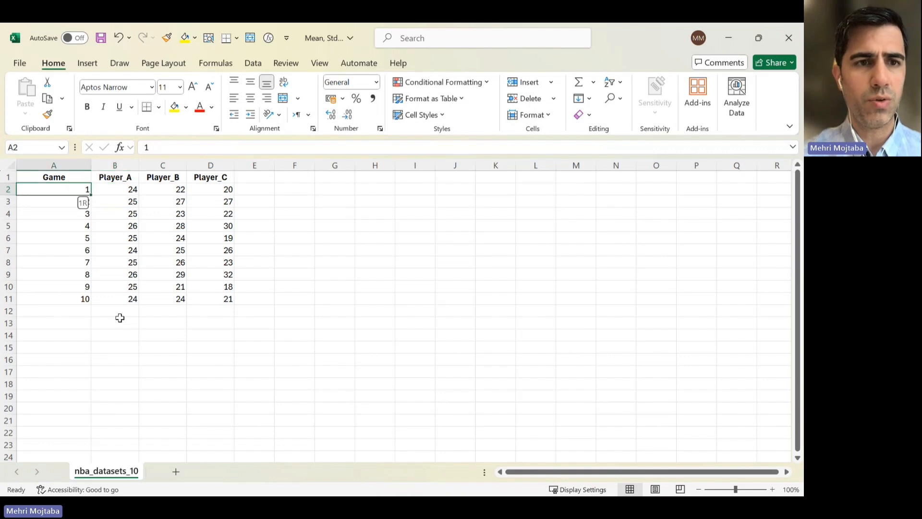
pyautogui.hotkey('shift', 'space')
pyautogui.press('Down')
pyautogui.press('Right')
pyautogui.press('Up')
pyautogui.hotkey('shift', 'Right')
pyautogui.hotkey('shift', 'Right')
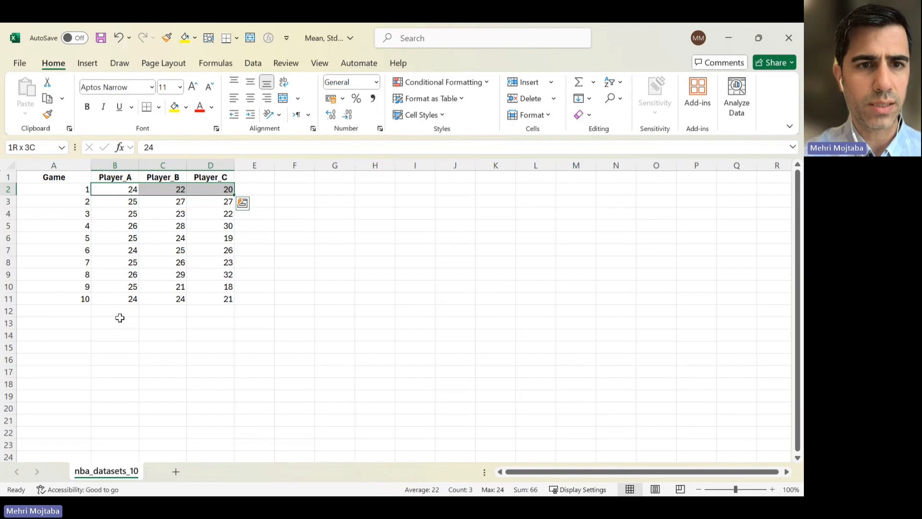
pyautogui.press('Right')
pyautogui.press('Right')
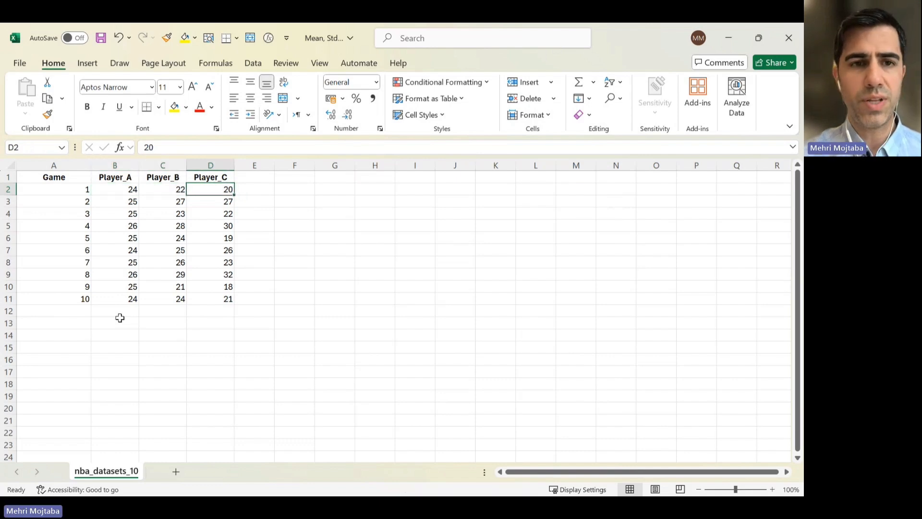
pyautogui.press('Down')
pyautogui.hotkey('shift', 'Home')
pyautogui.press('Down')
pyautogui.hotkey('ctrl', 'Up')
pyautogui.hotkey('ctrl', 'Down')
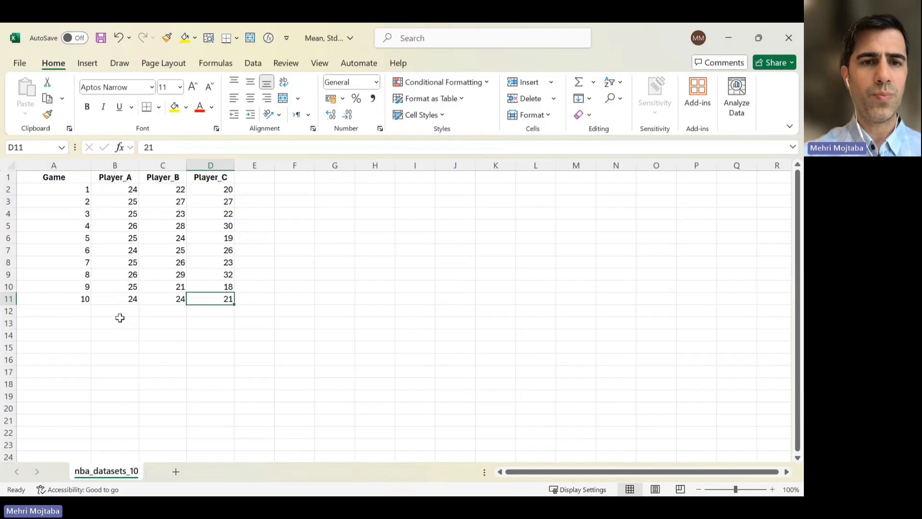
# - Label A12 as Mean and calculate Player_A's mean in B12 with =AVERAGE(B2:B11), then check the scores it covers
pyautogui.hotkey('ctrl', 'Down')
pyautogui.press('Down')
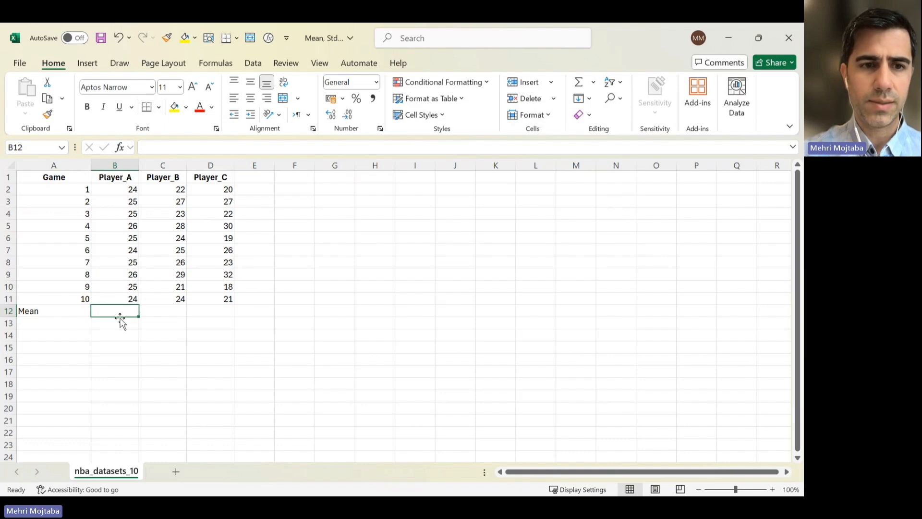
pyautogui.write('=aver')
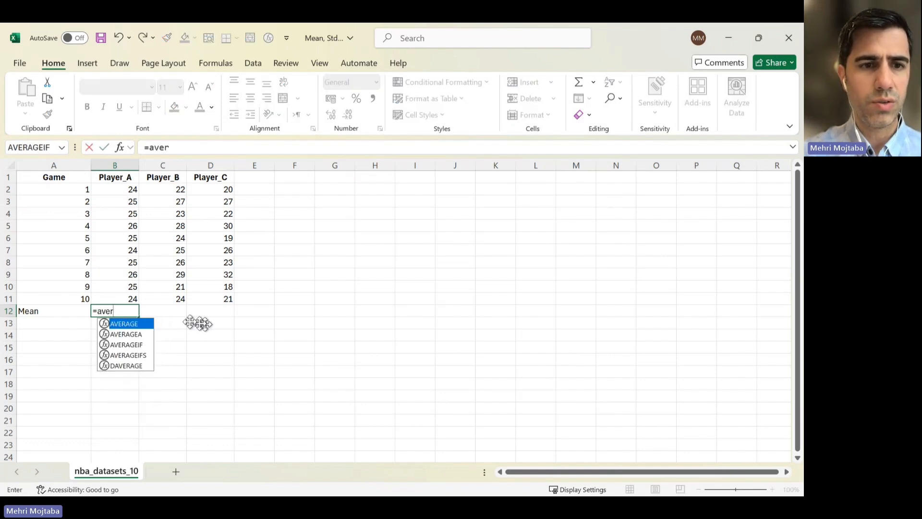
pyautogui.press('Tab')
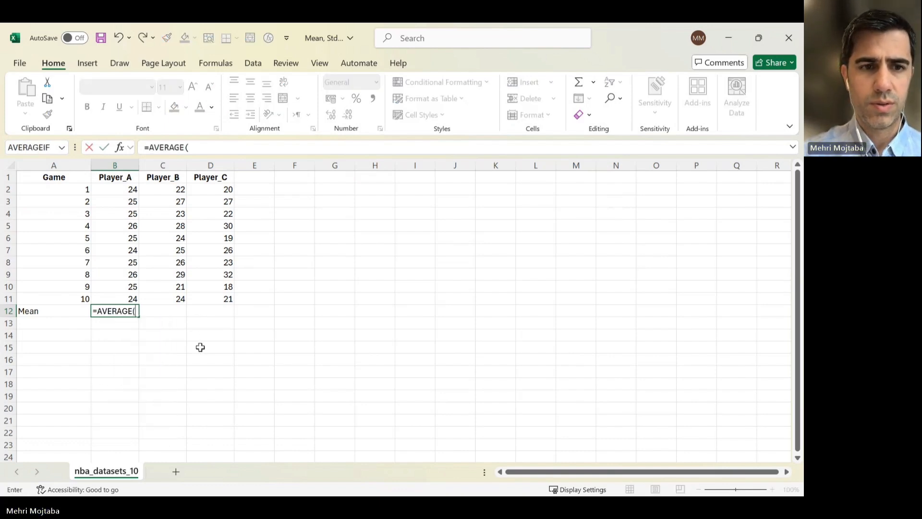
pyautogui.press('Up')
pyautogui.hotkey('ctrl', 'shift', 'Up')
pyautogui.write(')')
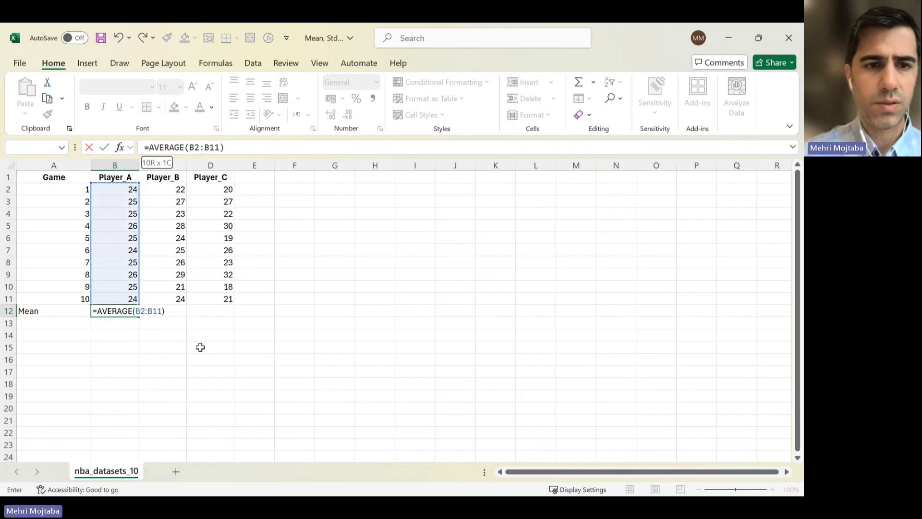
pyautogui.press('Return')
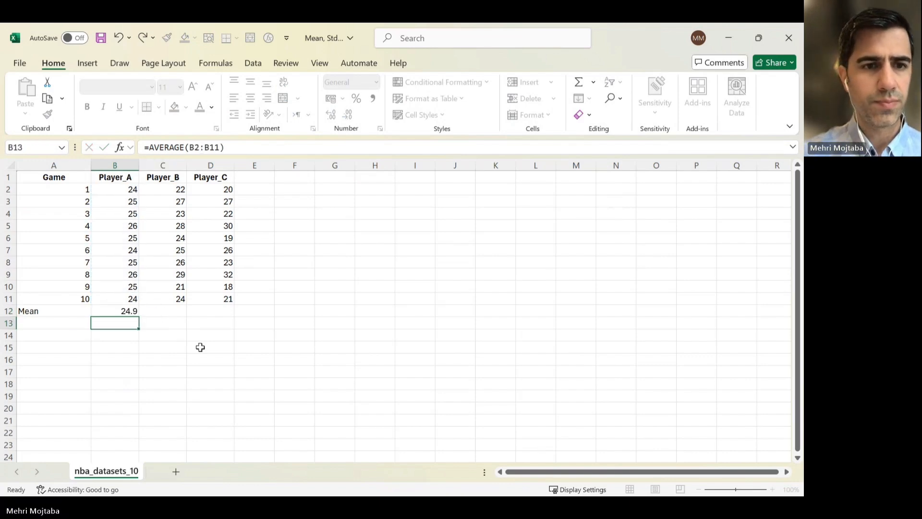
pyautogui.press('Up')
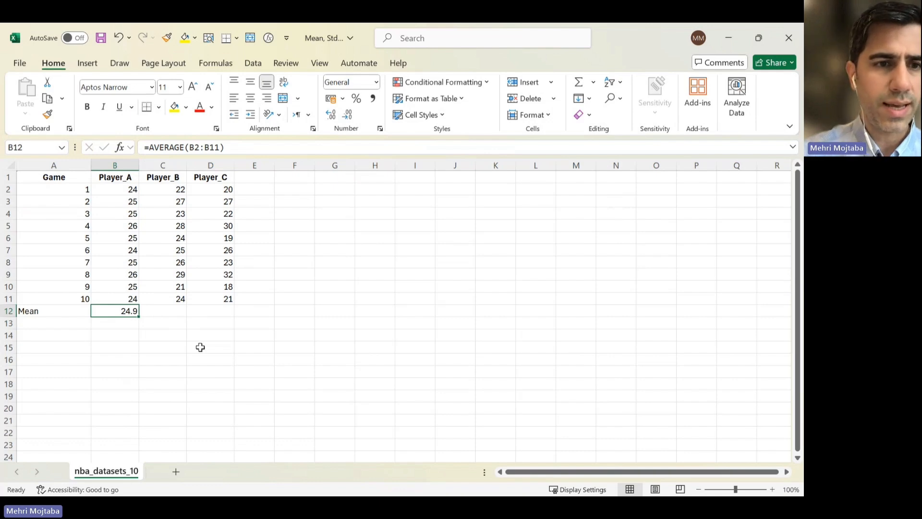
pyautogui.press('Up')
pyautogui.hotkey('ctrl', 'shift', 'Up')
pyautogui.hotkey('shift', 'Down')
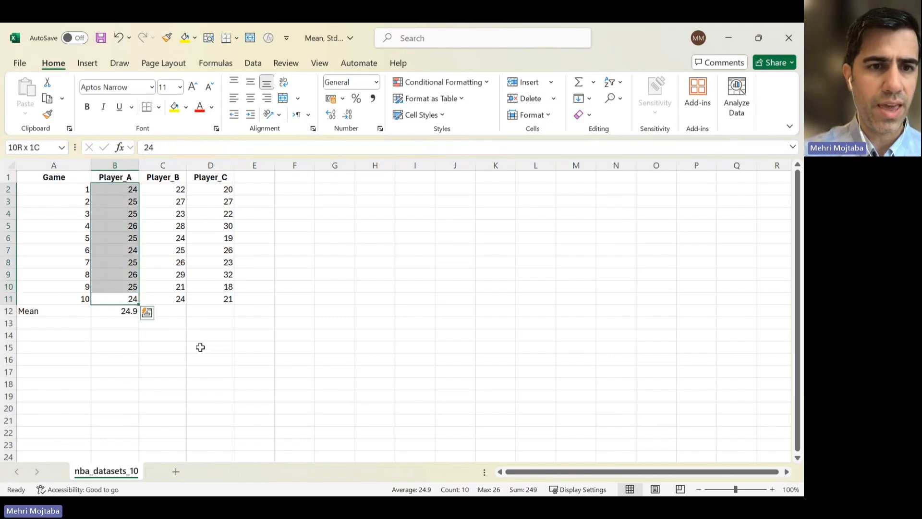
pyautogui.press('Down')
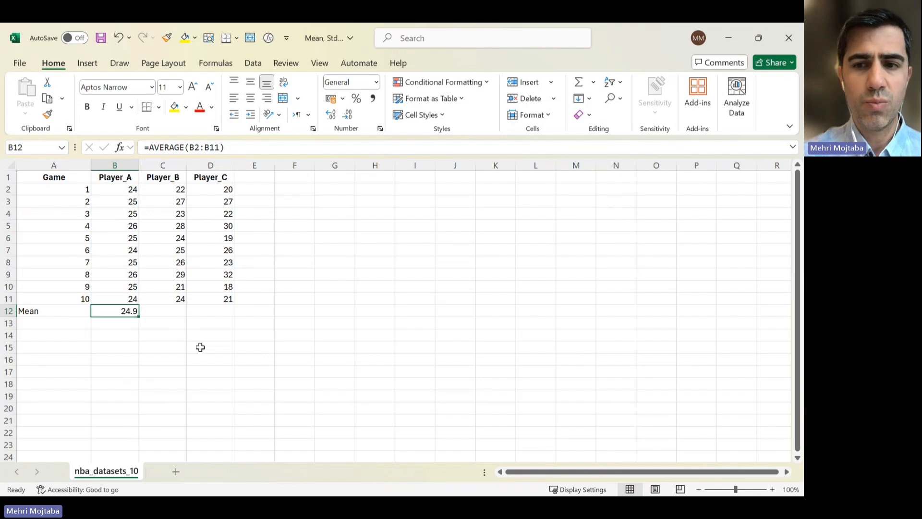
# - Copy Player_A's mean formula from B12 across to C12 and D12 for Player_B and Player_C
pyautogui.hotkey('ctrl', 'c')
pyautogui.hotkey('shift', 'Right')
pyautogui.hotkey('shift', 'Right')
pyautogui.hotkey('ctrl', 'v')
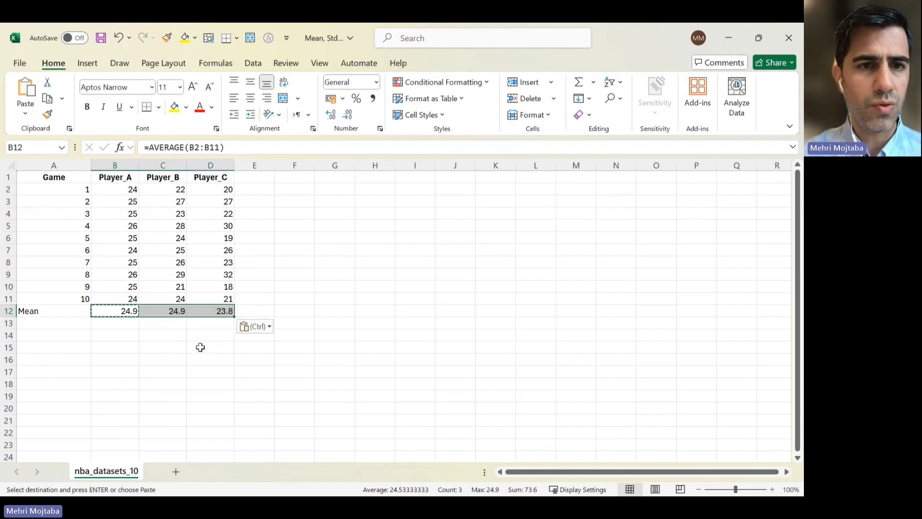
pyautogui.press('Escape')
pyautogui.press('Right')
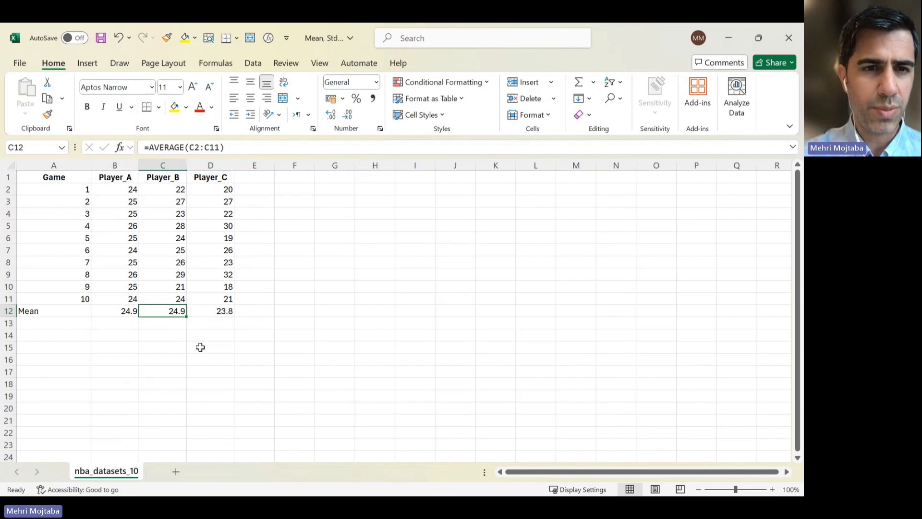
# - Compare the means in row 12 and the underlying scores of Player_A and Player_B
pyautogui.hotkey('shift', 'Left')
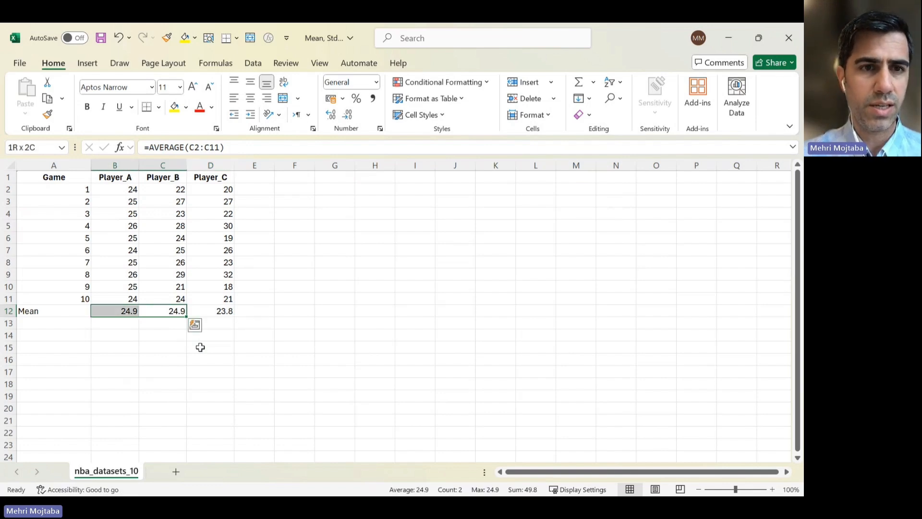
pyautogui.press('Right')
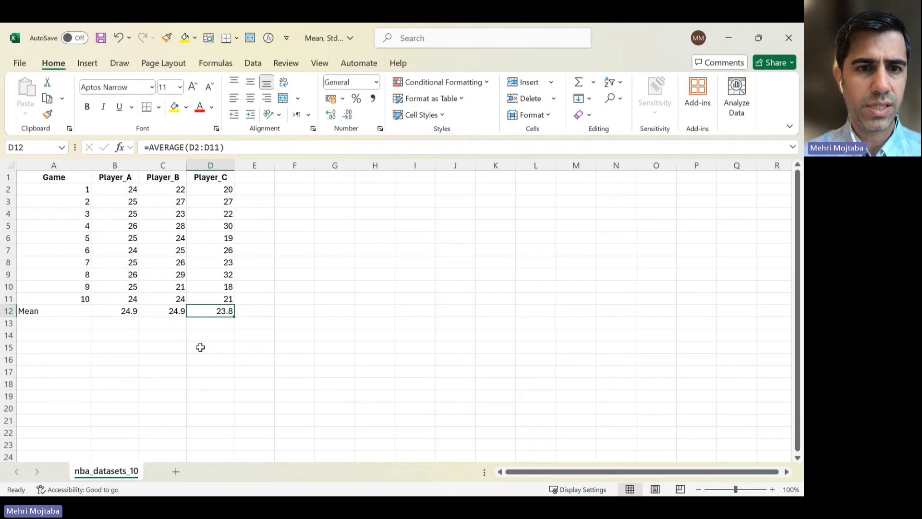
pyautogui.press('Left')
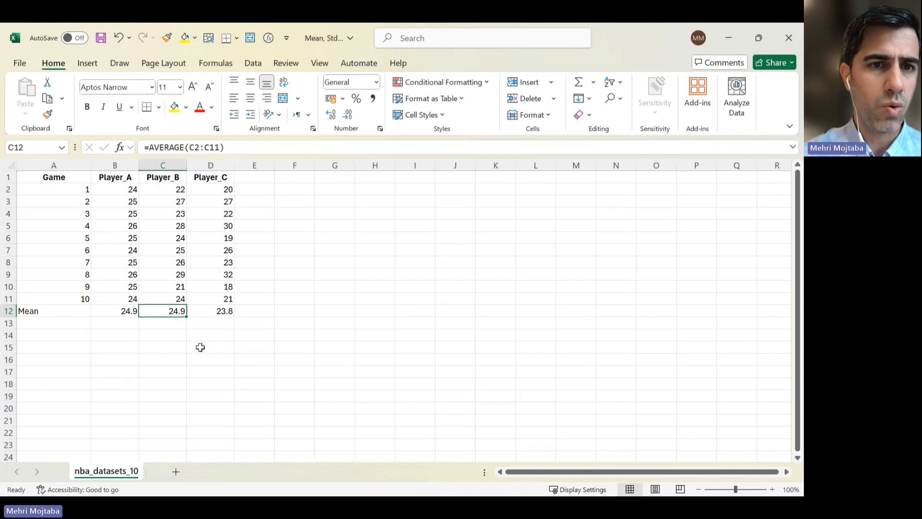
pyautogui.hotkey('ctrl', 'shift', 'Up')
pyautogui.hotkey('shift', 'Left')
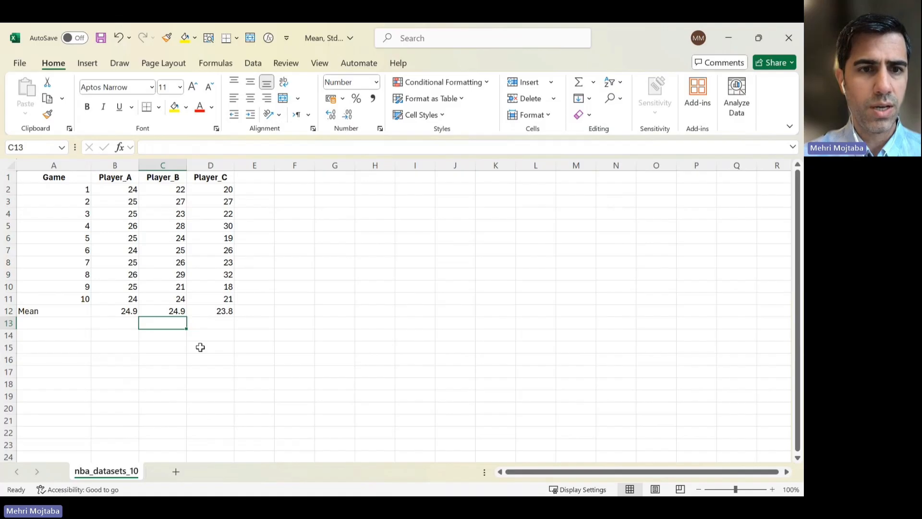
pyautogui.press('Up')
pyautogui.press('Up')
pyautogui.hotkey('ctrl', 'shift', 'Up')
pyautogui.hotkey('shift', 'Down')
pyautogui.hotkey('shift', 'Left')
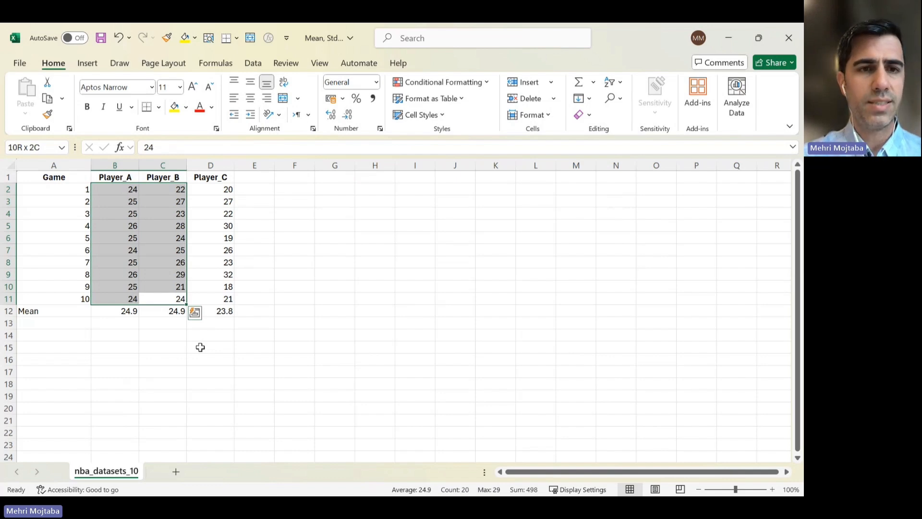
# - Examine how Player_A's scores vary from game to game in B2:B11
pyautogui.press('Left')
pyautogui.hotkey('ctrl', 'shift', 'Up')
pyautogui.hotkey('shift', 'Down')
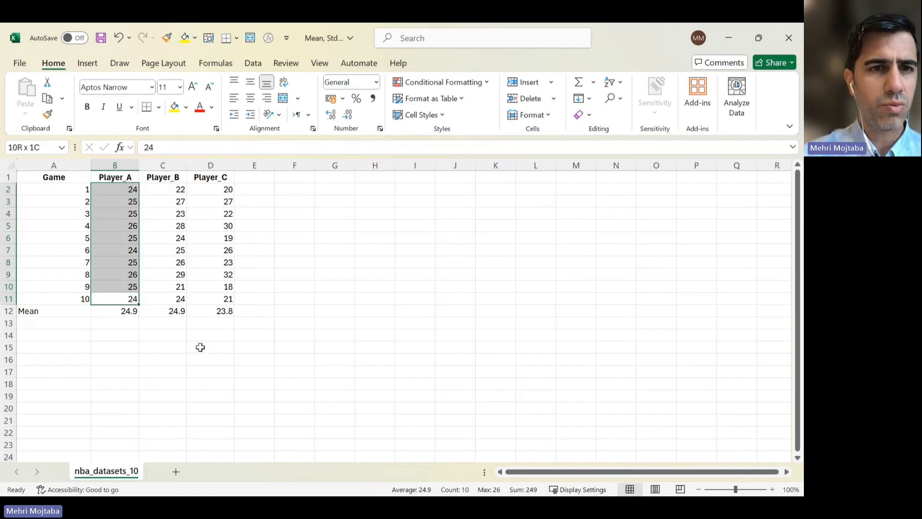
pyautogui.press('Up')
pyautogui.press('Down')
pyautogui.press('Up')
pyautogui.press('Up')
pyautogui.press('Up')
pyautogui.press('Up')
pyautogui.press('Up')
pyautogui.press('Up')
pyautogui.press('Up')
pyautogui.press('Up')
pyautogui.press('Up')
# - Examine how Player_B's scores vary from game to game, down to the mean in C12
pyautogui.press('Right')
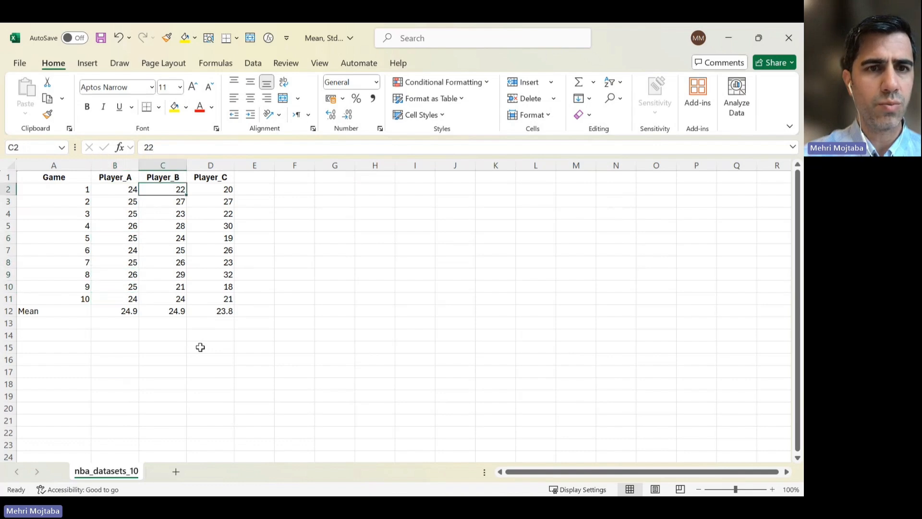
pyautogui.press('Down')
pyautogui.press('Down')
pyautogui.press('Down')
pyautogui.press('Down')
pyautogui.press('Up')
pyautogui.press('Down')
pyautogui.press('Down')
pyautogui.press('Down')
pyautogui.press('Down')
pyautogui.press('Down')
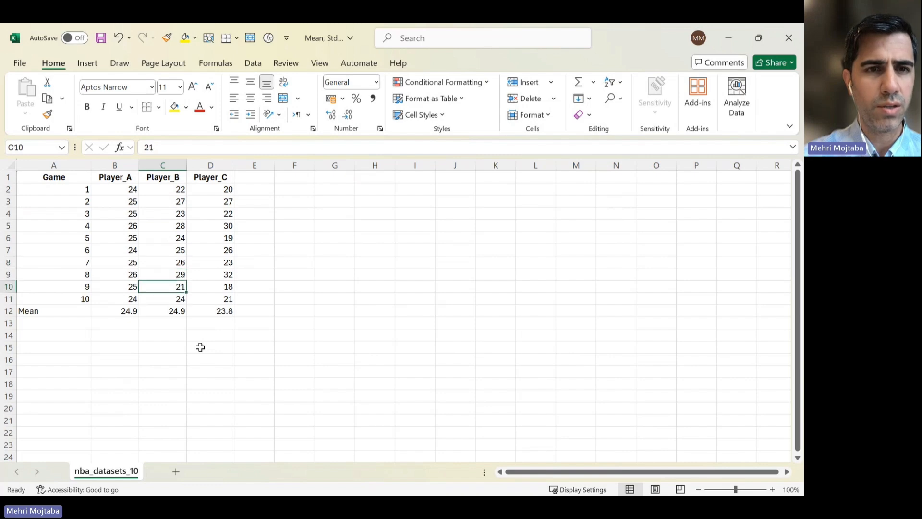
pyautogui.press('Up')
pyautogui.press('Up')
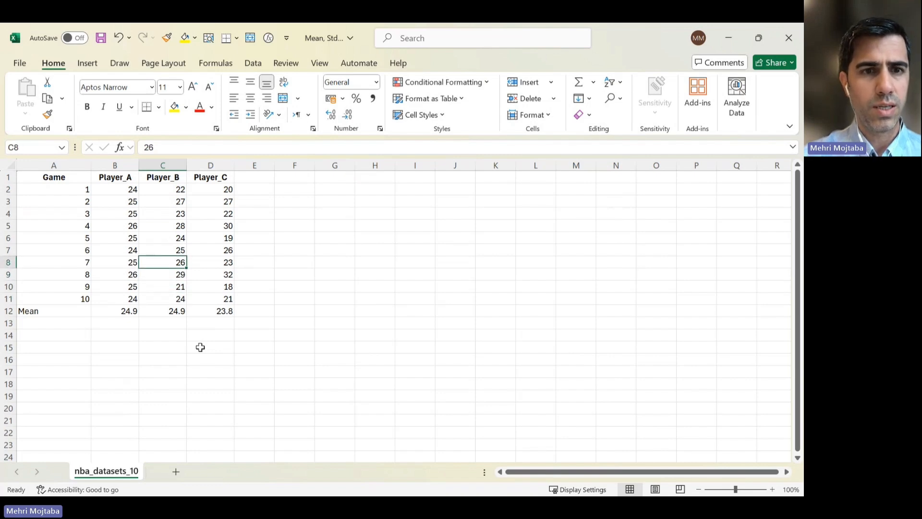
pyautogui.press('Down')
pyautogui.press('Down')
pyautogui.press('Down')
pyautogui.press('Down')
# - Enter the row label "variation" in A13, below the Mean label
pyautogui.press('Left')
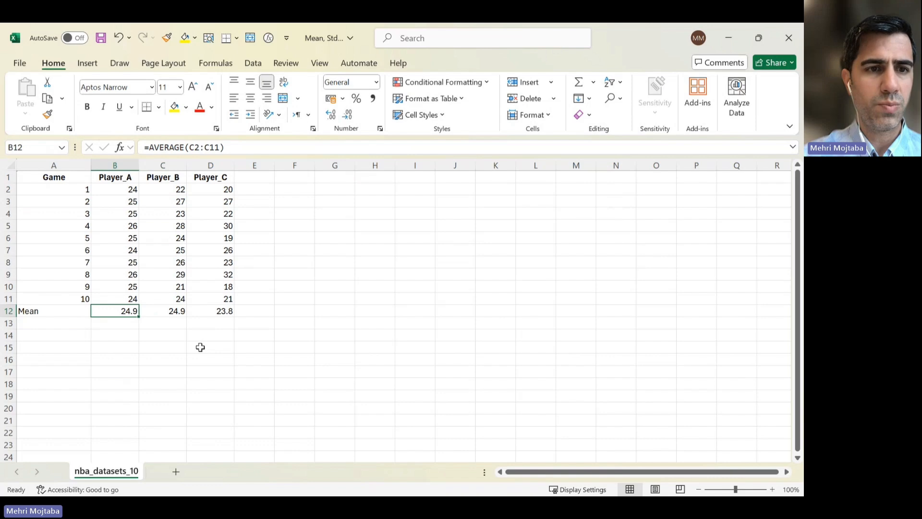
pyautogui.press('Down')
pyautogui.press('Left')
pyautogui.write('var')
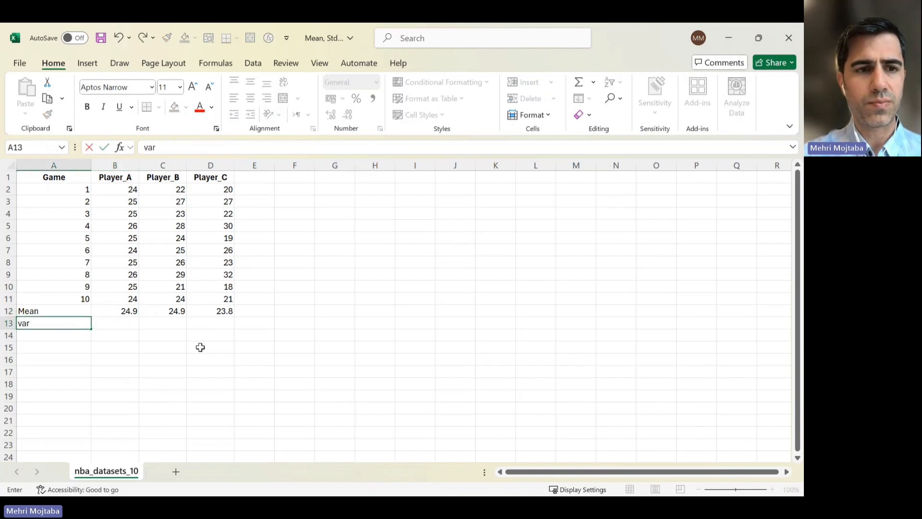
pyautogui.write('iation')
pyautogui.press('Return')
# - Calculate the sample variance of Player_A's scores in B13 with =VAR.S(B2:B11)
pyautogui.press('Up')
pyautogui.press('Right')
pyautogui.write('=var')
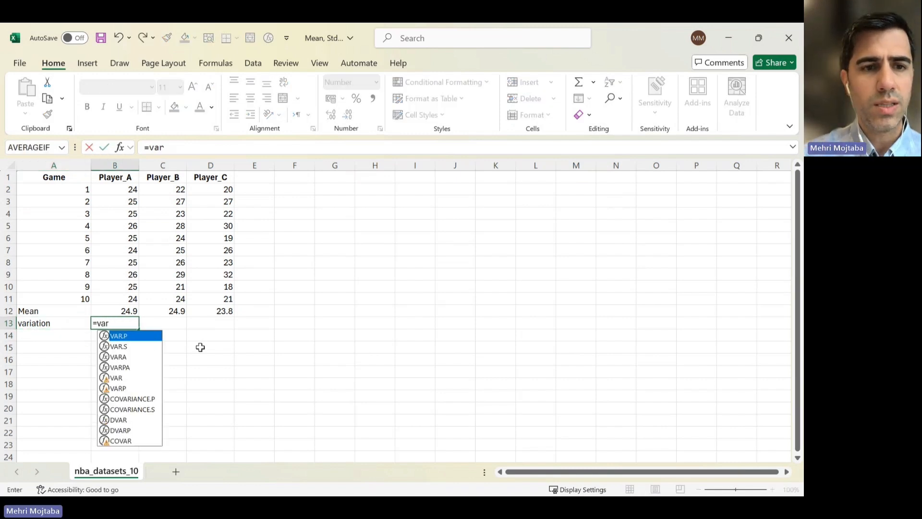
pyautogui.press('Down')
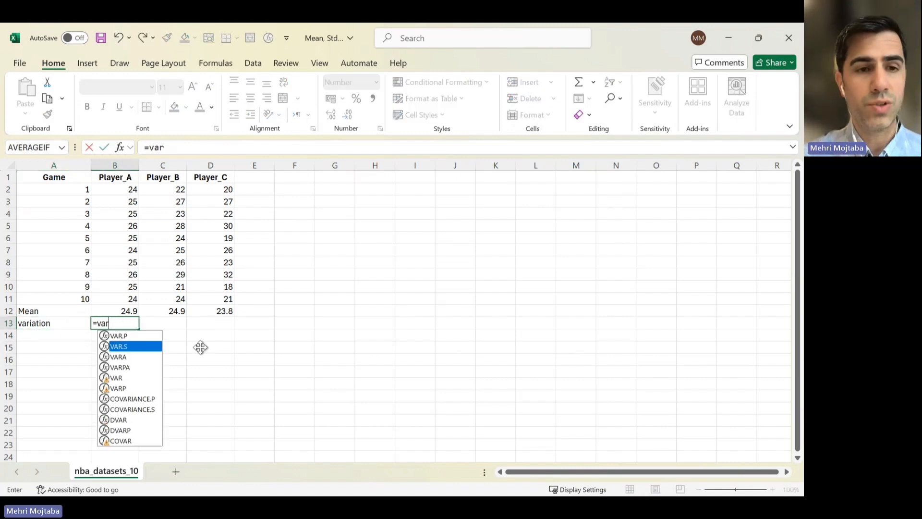
pyautogui.press('Tab')
pyautogui.press('Up')
pyautogui.press('Up')
pyautogui.hotkey('ctrl', 'shift', 'Up')
pyautogui.hotkey('ctrl', 'shift', 'Down')
pyautogui.hotkey('ctrl', 'shift', 'Up')
pyautogui.hotkey('shift', 'Down')
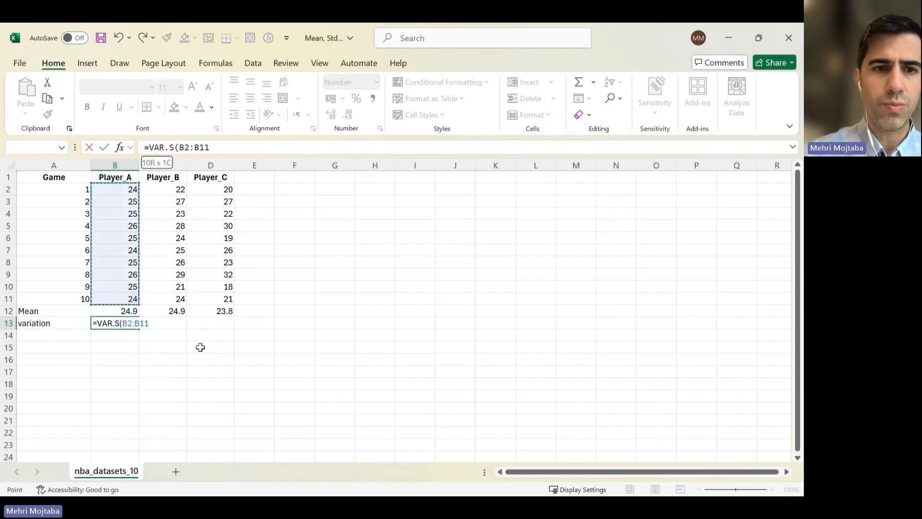
pyautogui.press('BackSpace')
pyautogui.write('1)')
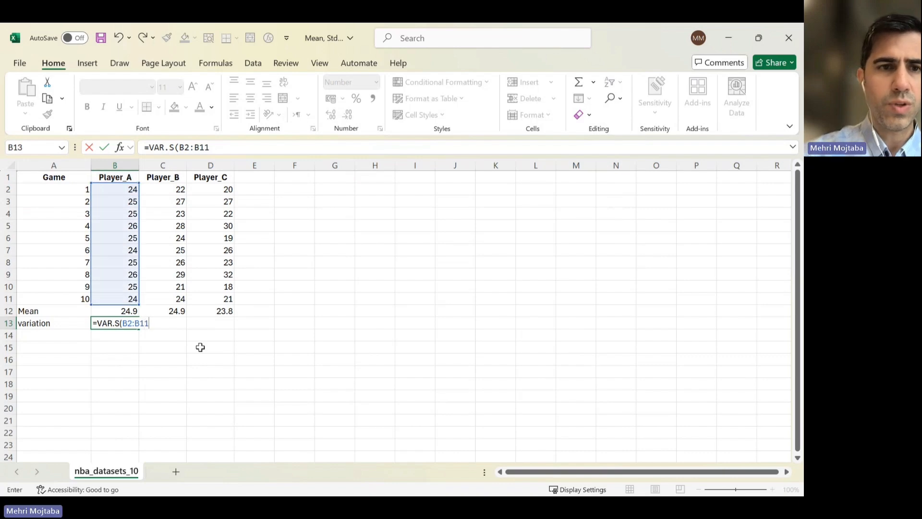
pyautogui.press('Return')
pyautogui.press('Up')
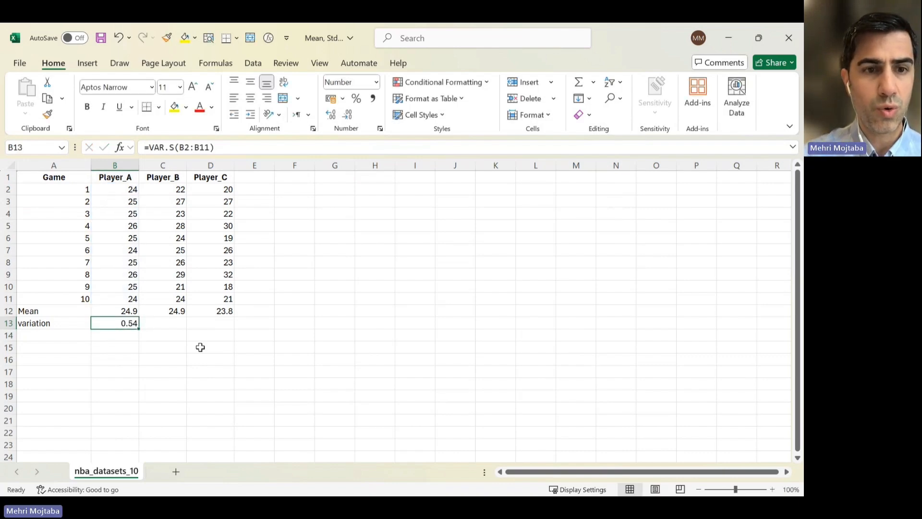
# - Copy Player_A's variance formula from B13 across to C13 and D13
pyautogui.hotkey('ctrl', 'c')
pyautogui.hotkey('shift', 'Right')
pyautogui.hotkey('shift', 'Right')
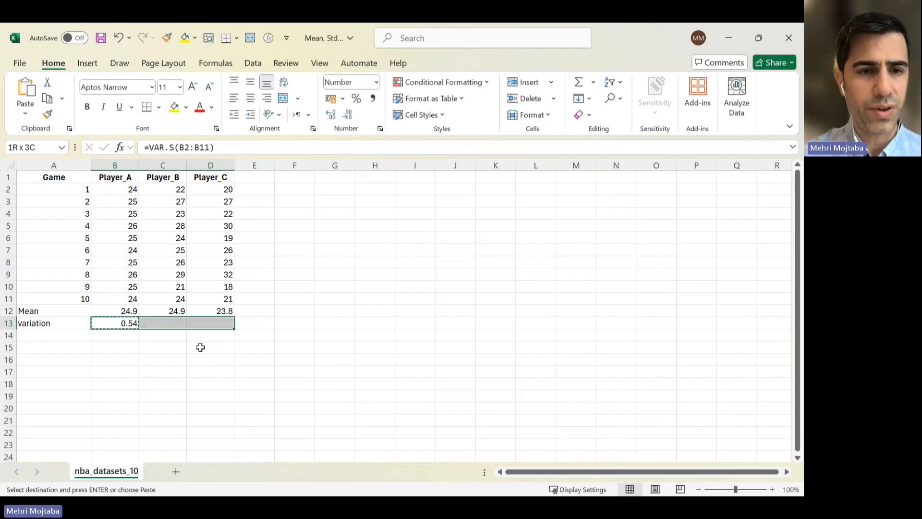
pyautogui.hotkey('ctrl', 'v')
pyautogui.press('Right')
pyautogui.press('Escape')
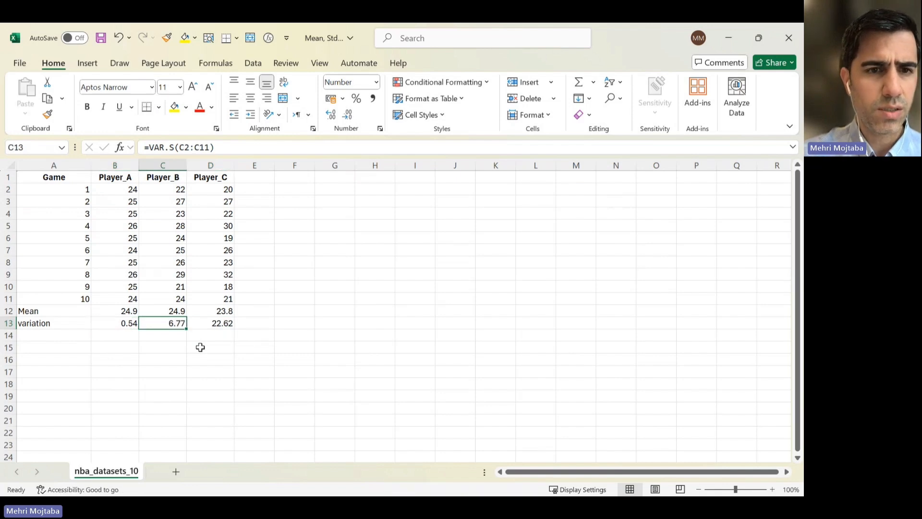
# - Clear Player_C's variance from D13 and compare the variances of Player_A and Player_B in B13:C13
pyautogui.press('Right')
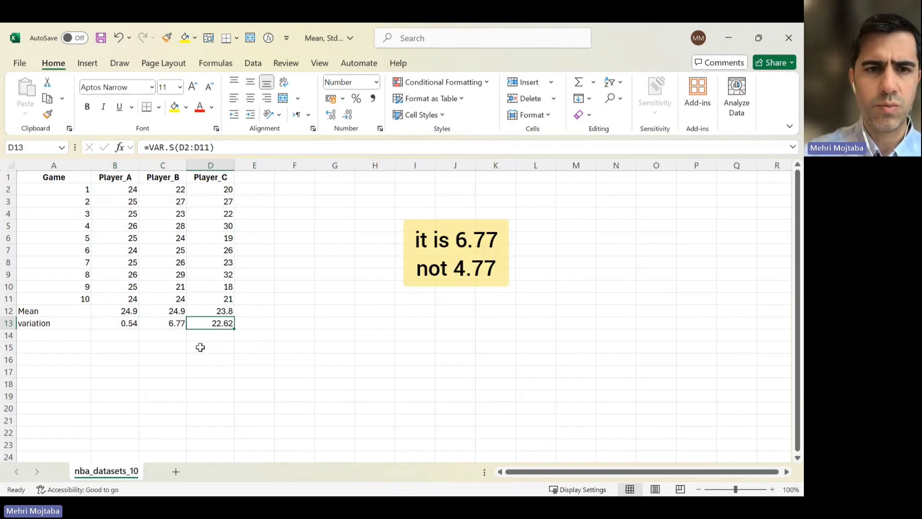
pyautogui.press('Delete')
pyautogui.press('Up')
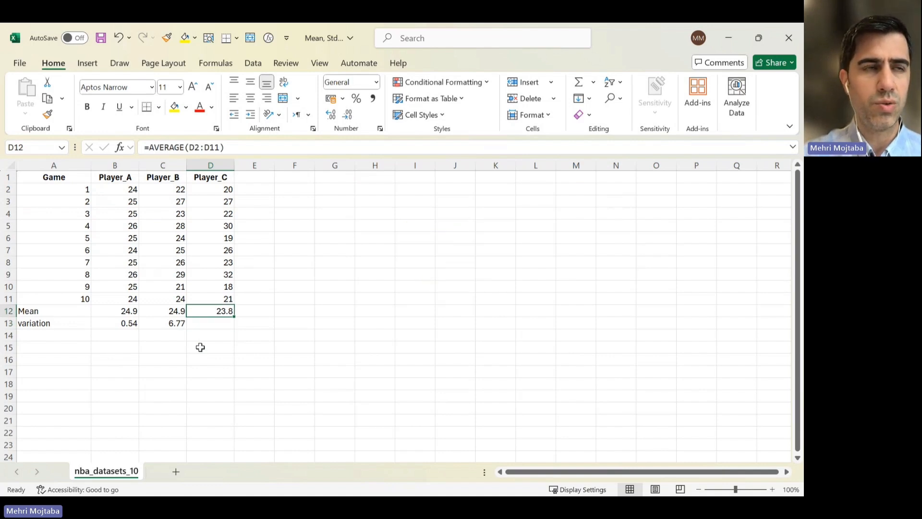
pyautogui.press('Down')
pyautogui.press('Left')
pyautogui.hotkey('shift', 'Left')
pyautogui.hotkey('shift', 'Right')
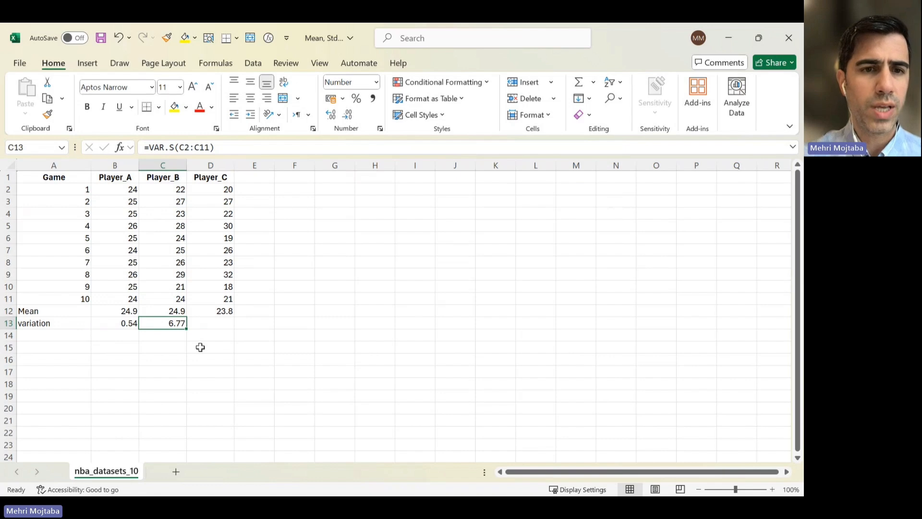
# - Examine Player_B's scores in C2:C11 against the mean in C12 and the variance in C13
pyautogui.press('Up')
pyautogui.press('Up')
pyautogui.hotkey('ctrl', 'shift', 'Up')
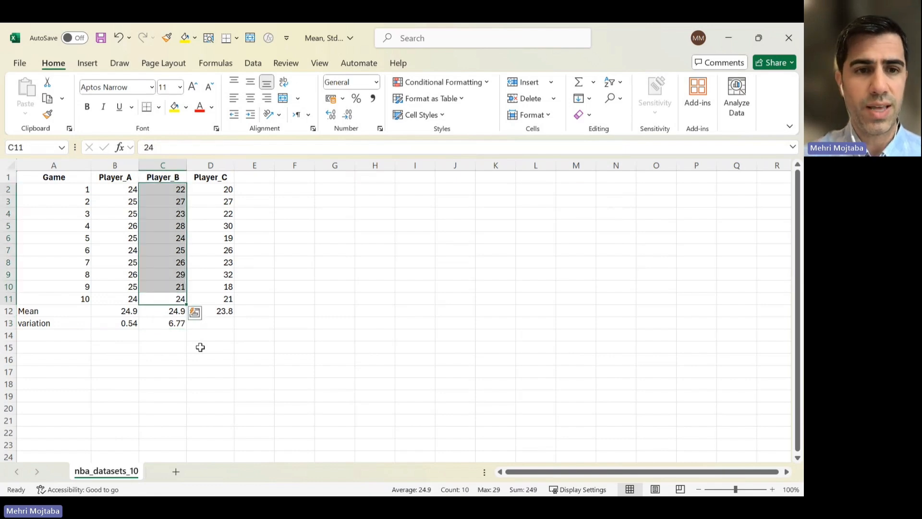
pyautogui.press('Down')
pyautogui.press('Down')
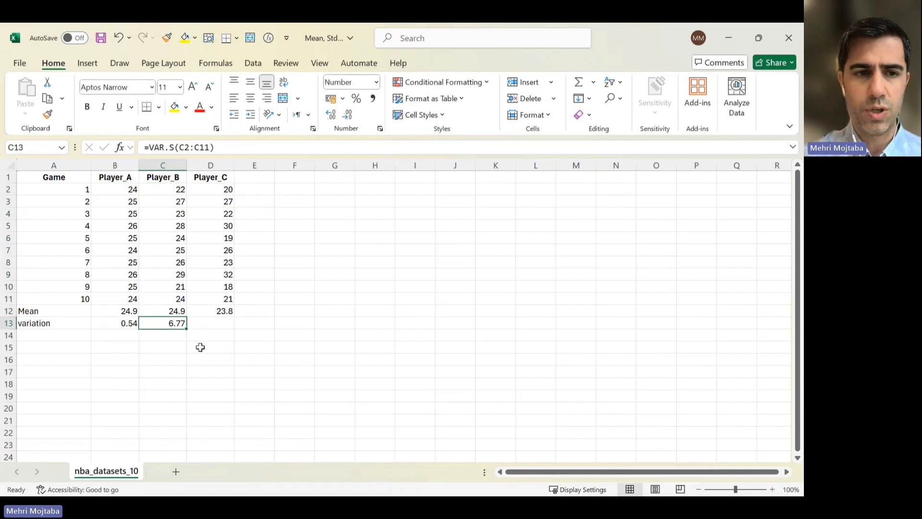
pyautogui.press('Up')
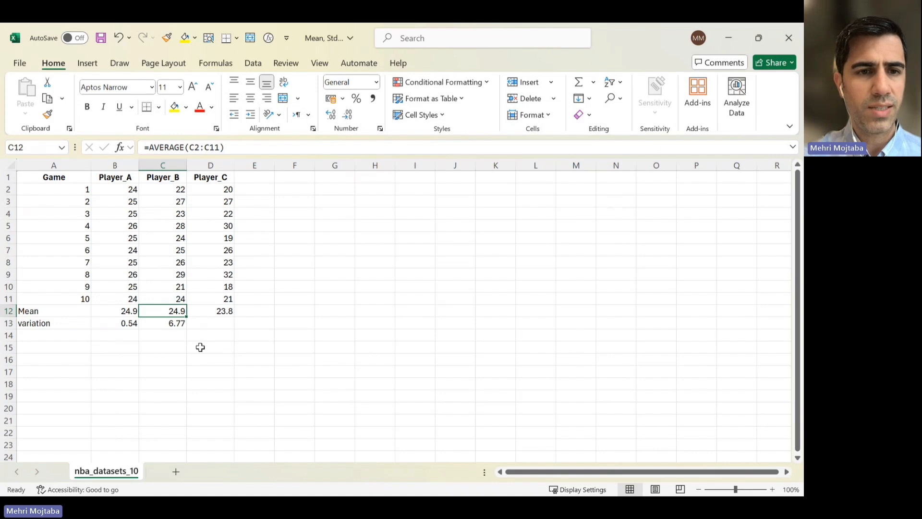
pyautogui.hotkey('ctrl', 'Up')
pyautogui.press('Down')
pyautogui.press('Down')
pyautogui.press('Down')
pyautogui.hotkey('ctrl', 'Down')
pyautogui.press('Up')
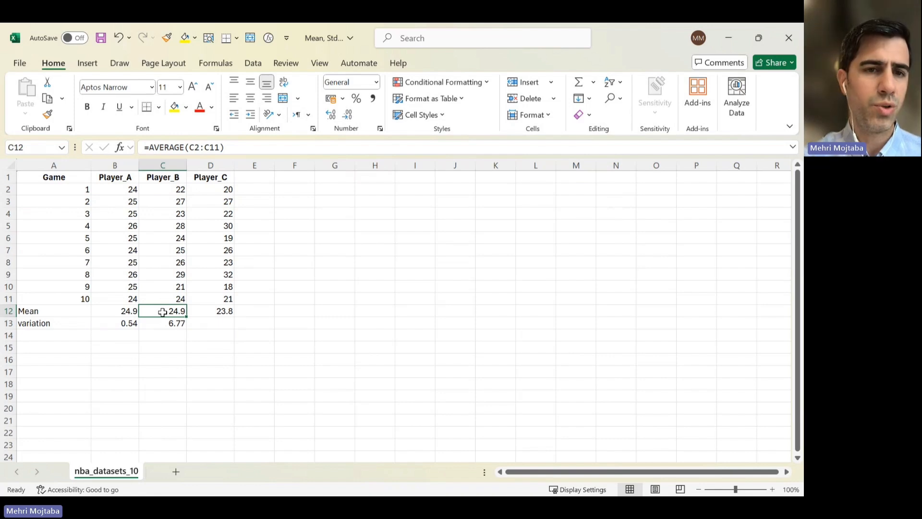
pyautogui.press('Up')
pyautogui.press('Down')
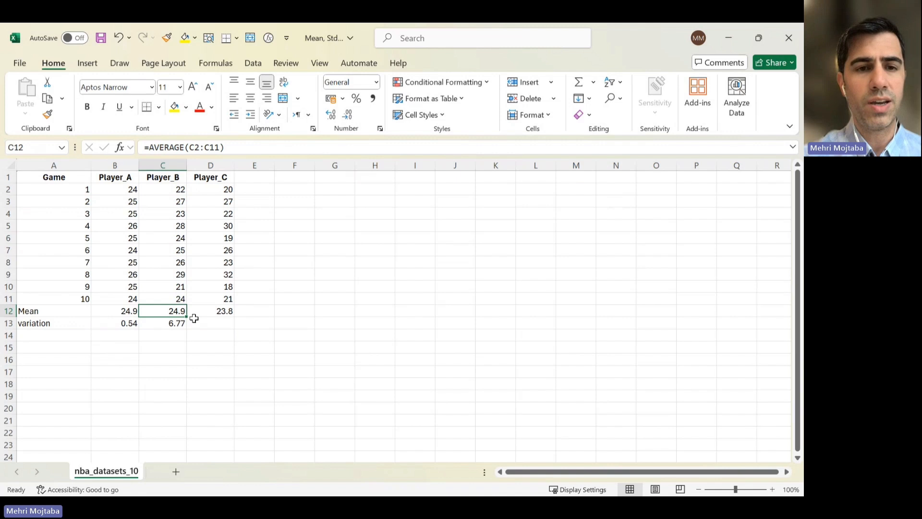
pyautogui.press('Up')
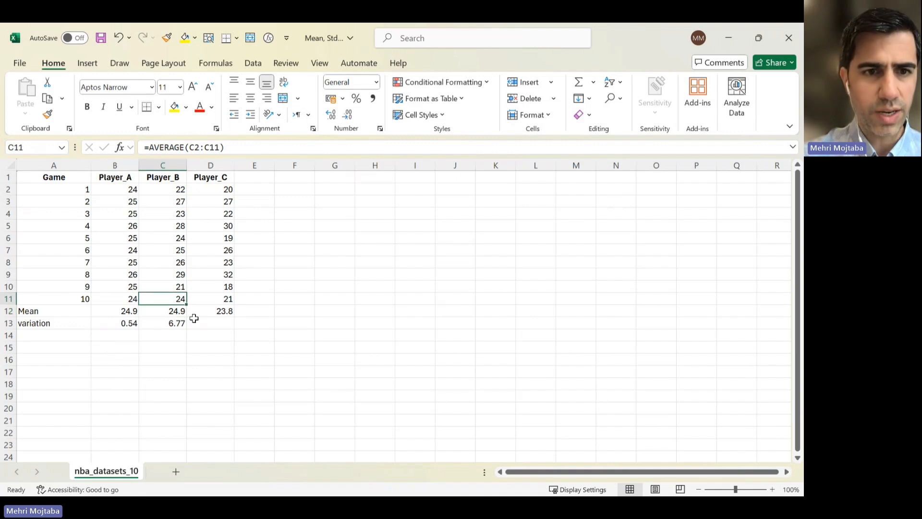
pyautogui.hotkey('ctrl', 'shift', 'Up')
pyautogui.hotkey('ctrl', 'shift', 'Down')
pyautogui.hotkey('ctrl', 'shift', 'Up')
pyautogui.hotkey('shift', 'Down')
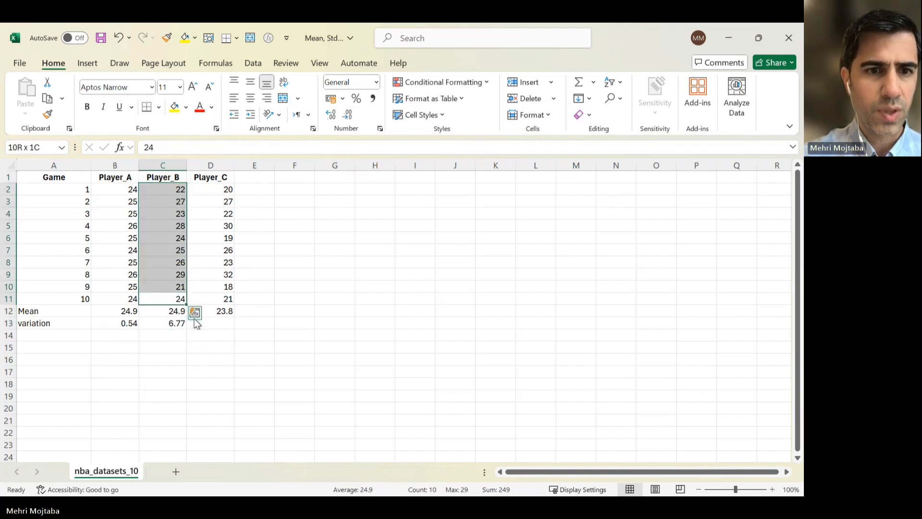
pyautogui.press('Down')
pyautogui.press('Down')
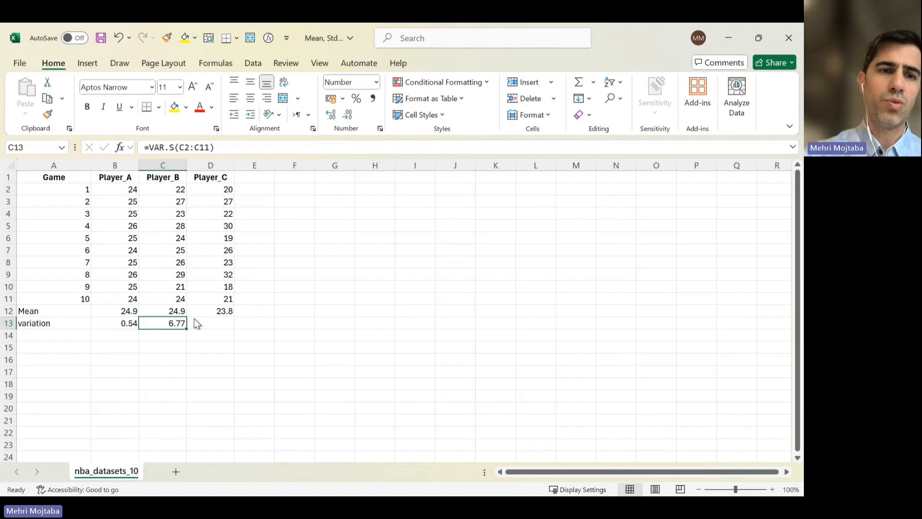
# - Enter the row label "Std" in A14, below the variation label
pyautogui.press('Down')
pyautogui.press('Up')
pyautogui.press('Left')
pyautogui.press('Left')
pyautogui.press('Down')
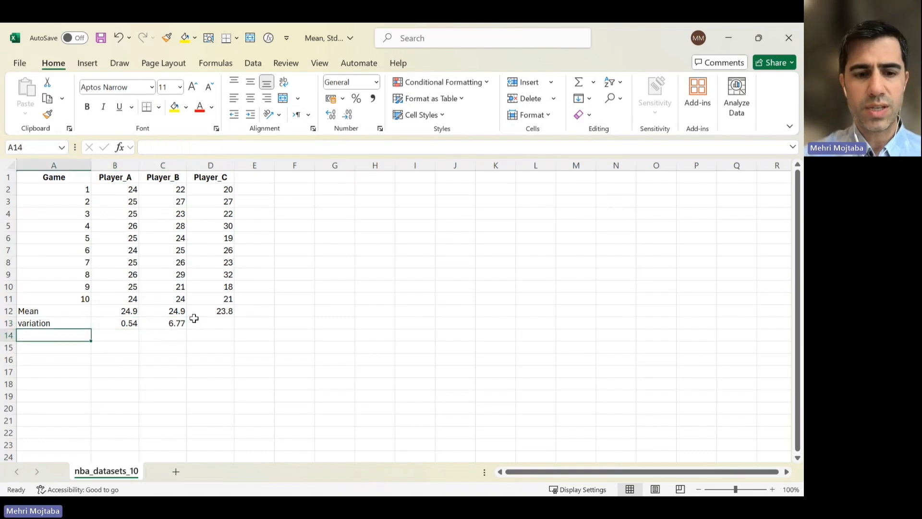
pyautogui.write('Std')
pyautogui.press('Tab')
# - Calculate the sample standard deviation of Player_A's scores in B14 with =STDEV.S(B2:B11)
pyautogui.write('=s')
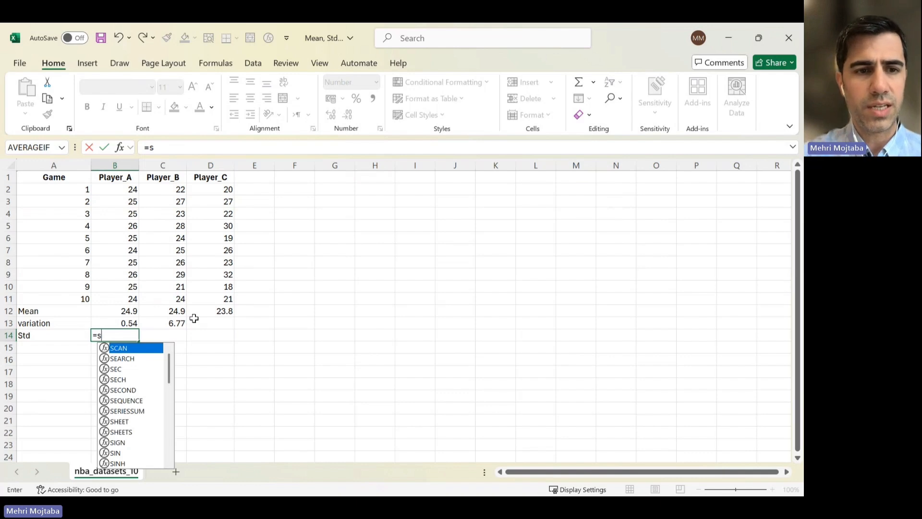
pyautogui.write('td')
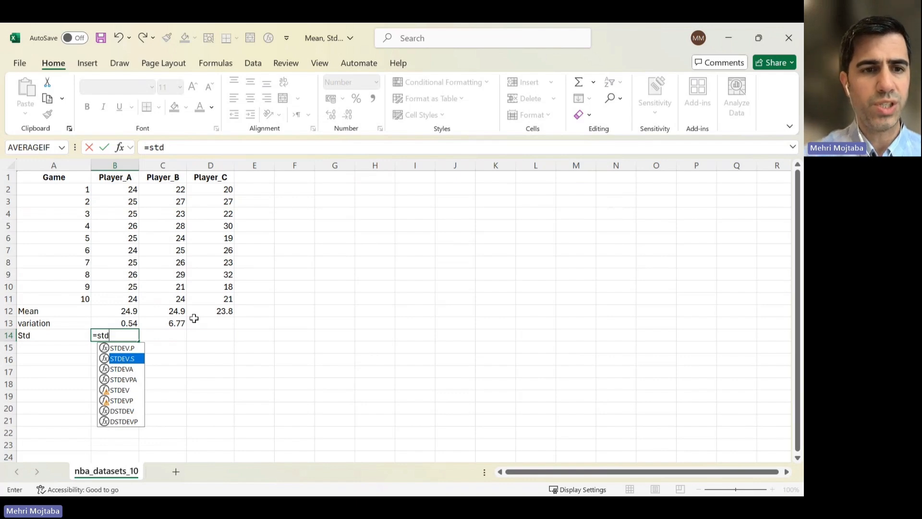
pyautogui.press('Tab')
pyautogui.press('Up')
pyautogui.press('Up')
pyautogui.press('Up')
pyautogui.hotkey('ctrl', 'shift', 'Up')
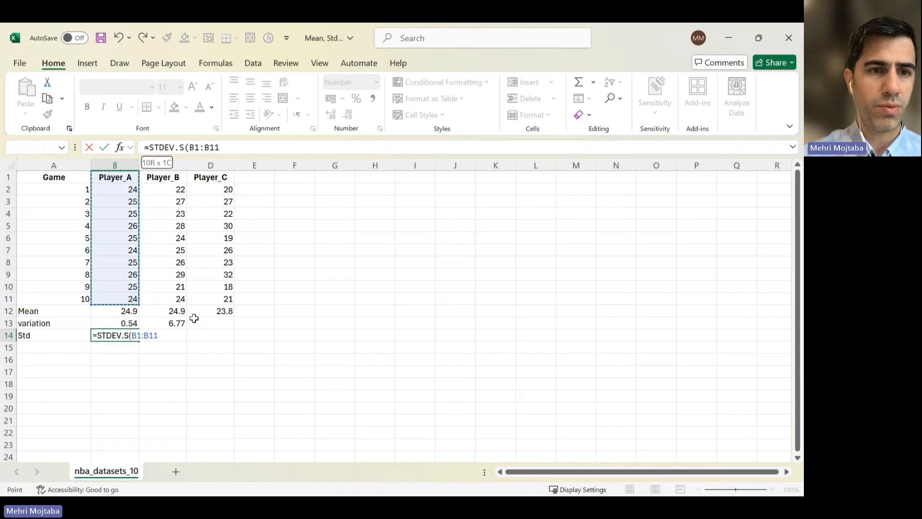
pyautogui.hotkey('shift', 'Down')
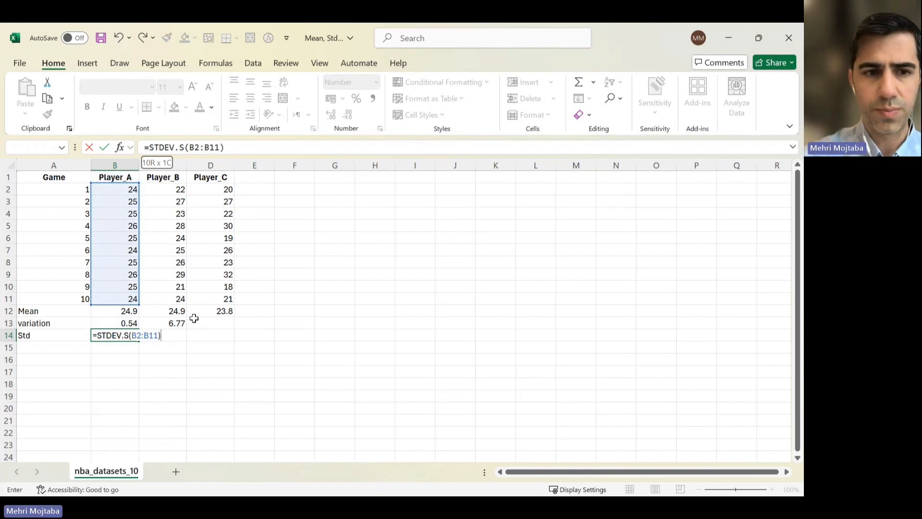
pyautogui.press('Return')
# - Copy Player_A's standard deviation formula from B14 to C14 for Player_B
pyautogui.press('Up')
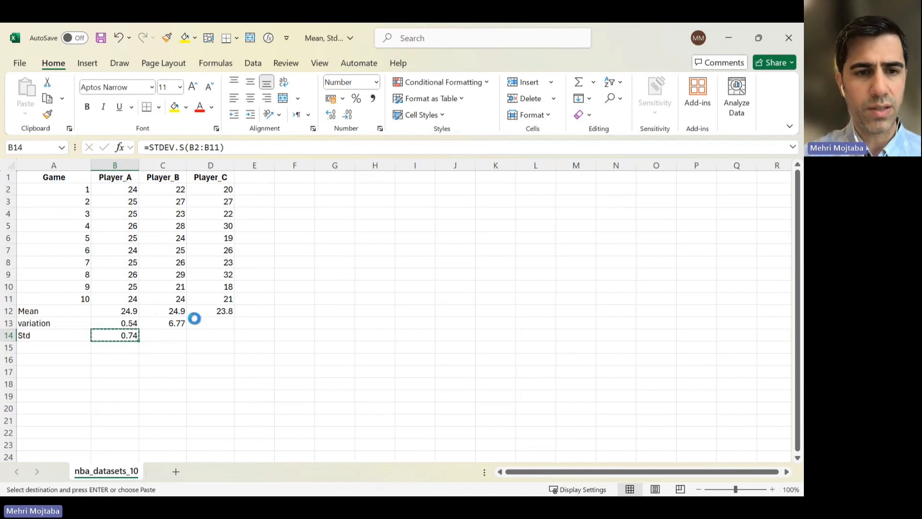
pyautogui.hotkey('ctrl', 'c')
pyautogui.press('Right')
pyautogui.hotkey('ctrl', 'v')
pyautogui.press('Escape')
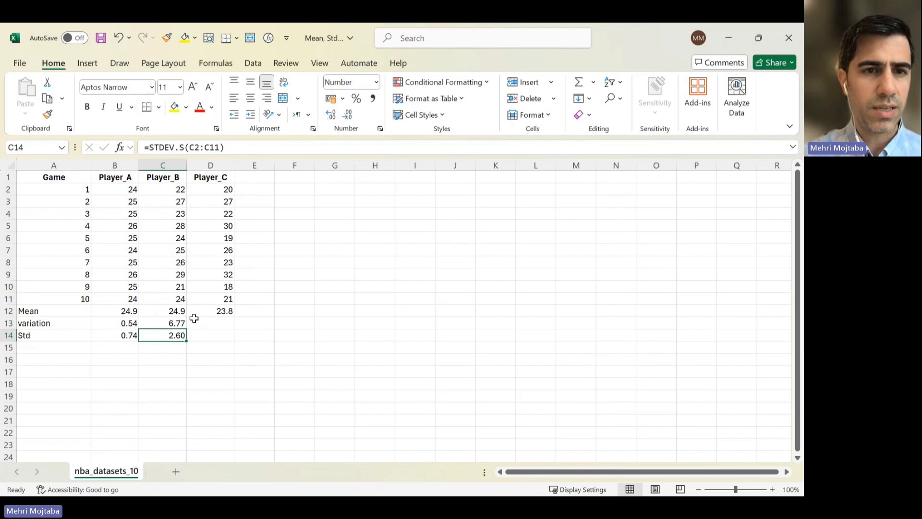
# - Compare the standard deviations of Player_A and Player_B in B14:C14 with the spread of their scores
pyautogui.hotkey('ctrl', 'shift', 'Up')
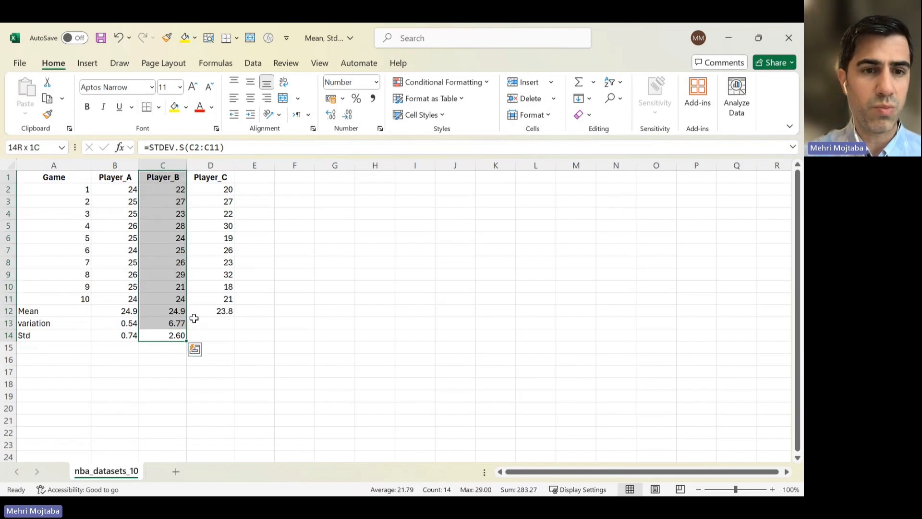
pyautogui.press('Right')
pyautogui.press('Left')
pyautogui.hotkey('shift', 'Left')
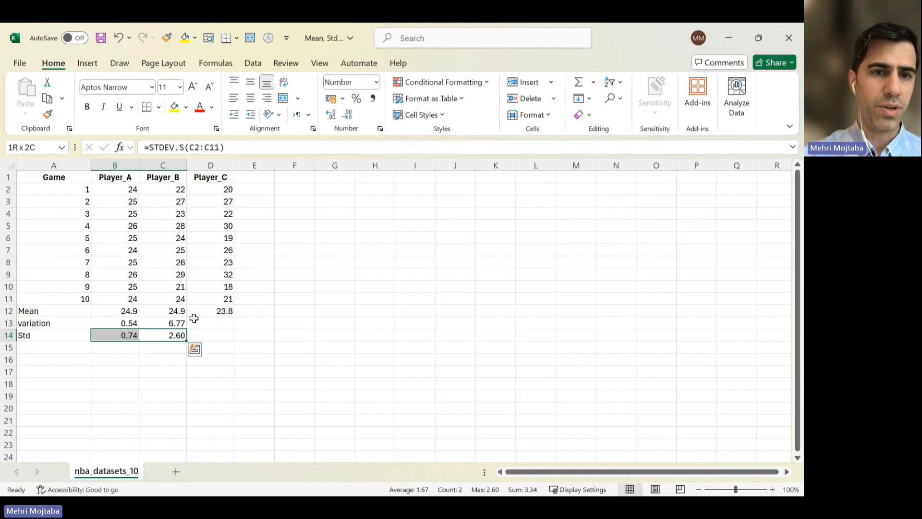
pyautogui.press('Right')
pyautogui.press('Left')
pyautogui.press('Up')
pyautogui.press('Up')
pyautogui.press('Up')
pyautogui.press('Up')
pyautogui.press('Down')
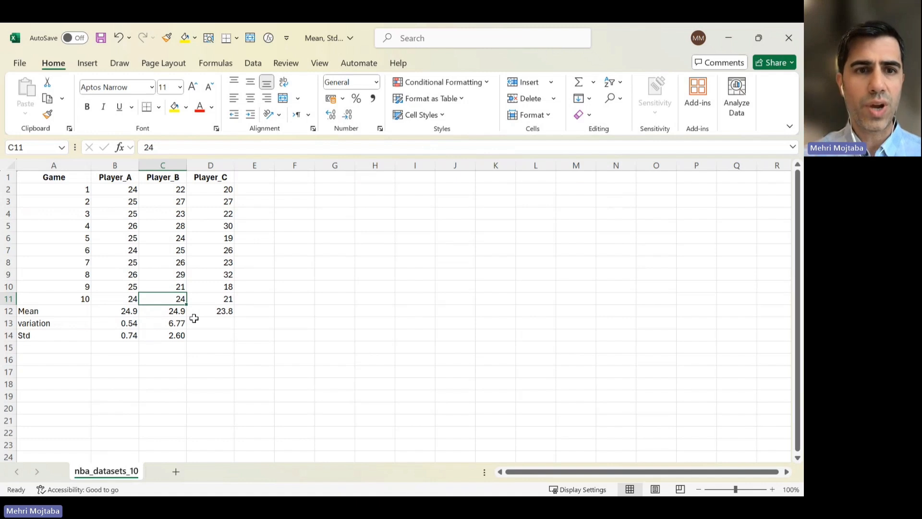
pyautogui.press('Up')
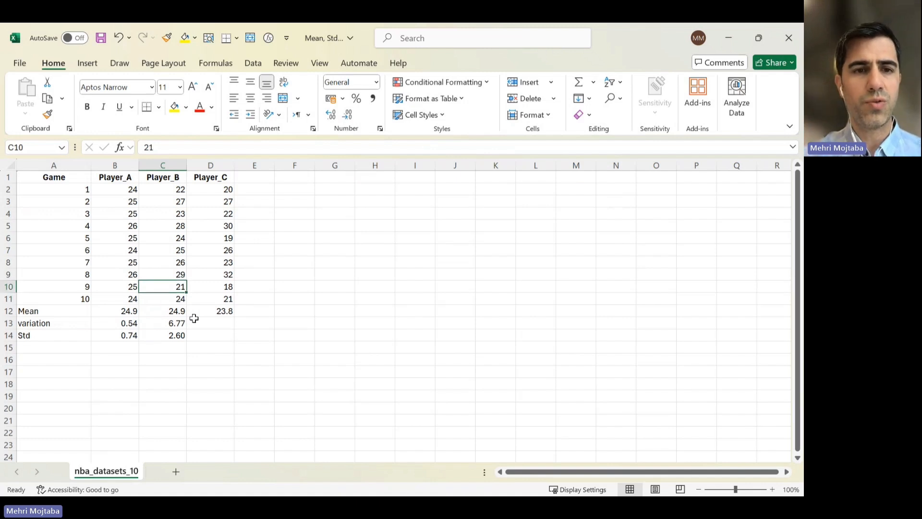
pyautogui.press('Up')
pyautogui.press('Down')
pyautogui.press('Down')
pyautogui.press('Down')
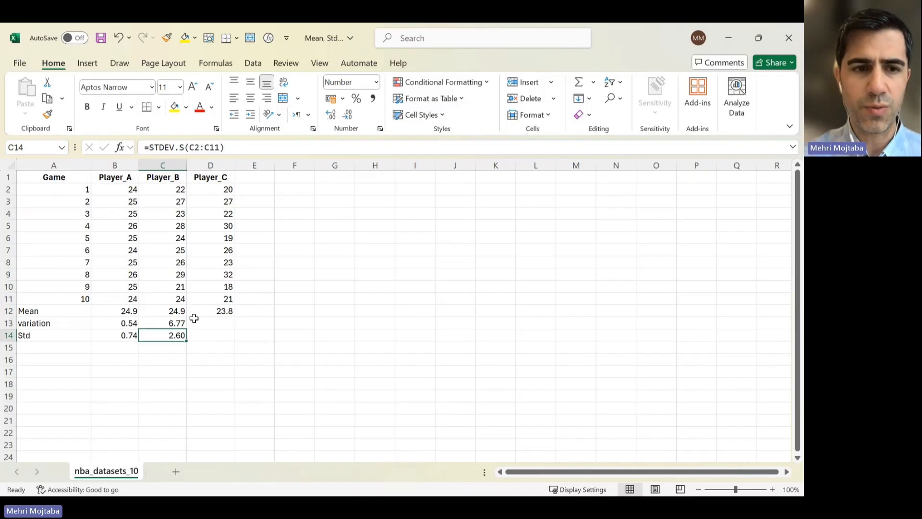
pyautogui.press('Left')
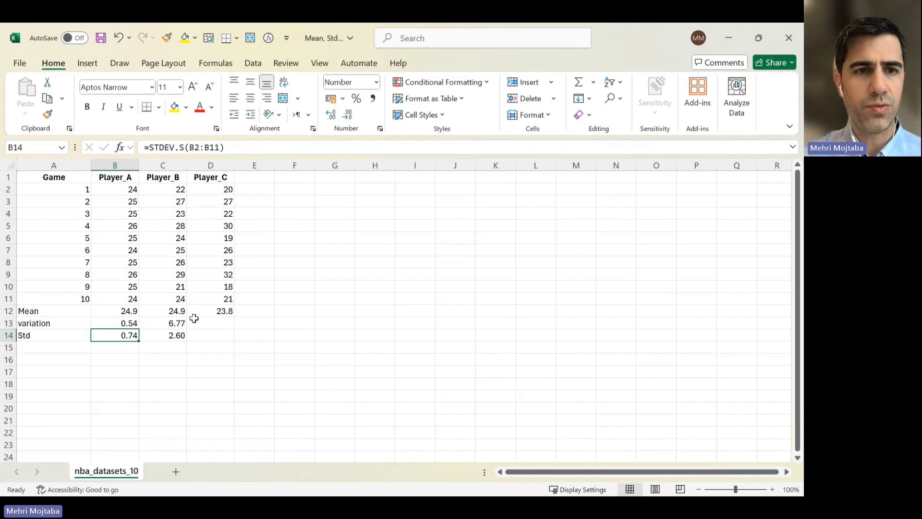
pyautogui.hotkey('ctrl', 'shift', 'Up')
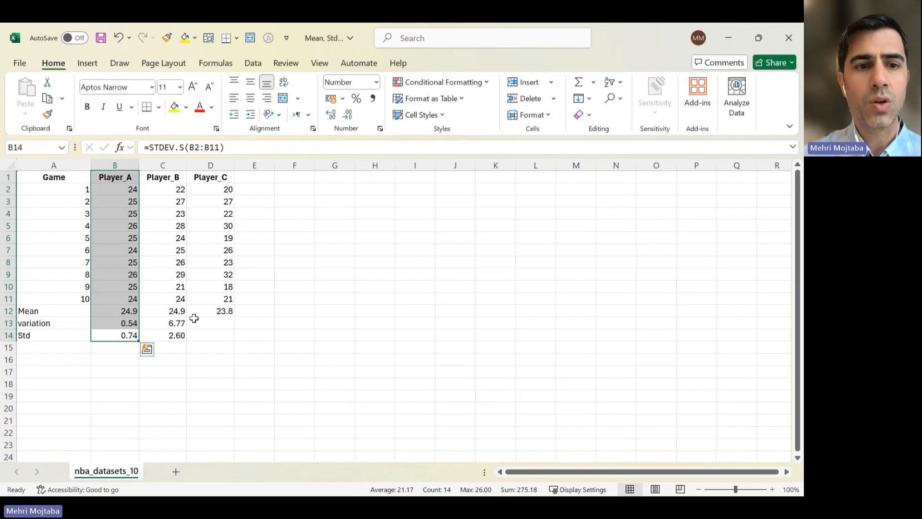
pyautogui.hotkey('ctrl', 'shift', 'Down')
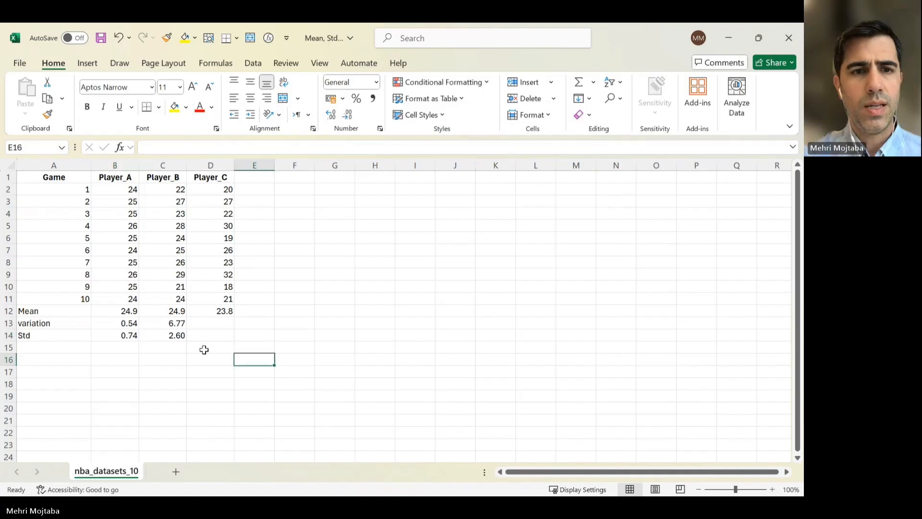
# - Copy Player_C's header and ten scores from D1:D11 to a separate column starting at F1
pyautogui.moveTo(217, 178); pyautogui.dragTo(220, 297)
pyautogui.hotkey('ctrl', 'c')
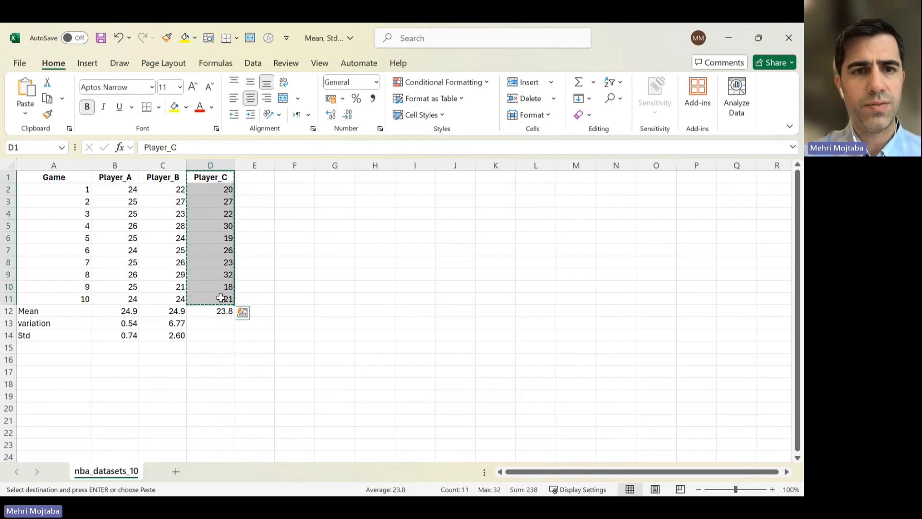
pyautogui.press('Right')
pyautogui.press('Right')
pyautogui.hotkey('ctrl', 'v')
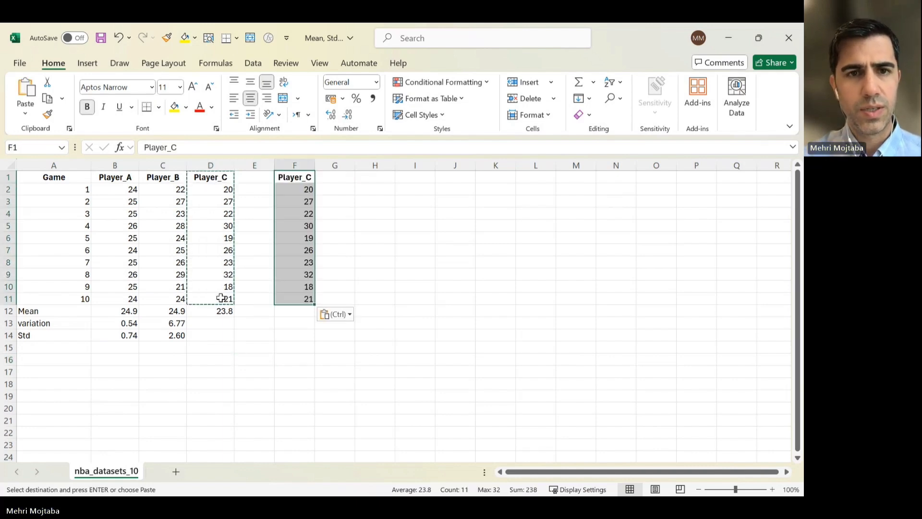
pyautogui.hotkey('ctrl', 'Down')
pyautogui.press('Escape')
# - Total the copied Player_C scores in F12 with =SUM(F2:F11)
pyautogui.press('Down')
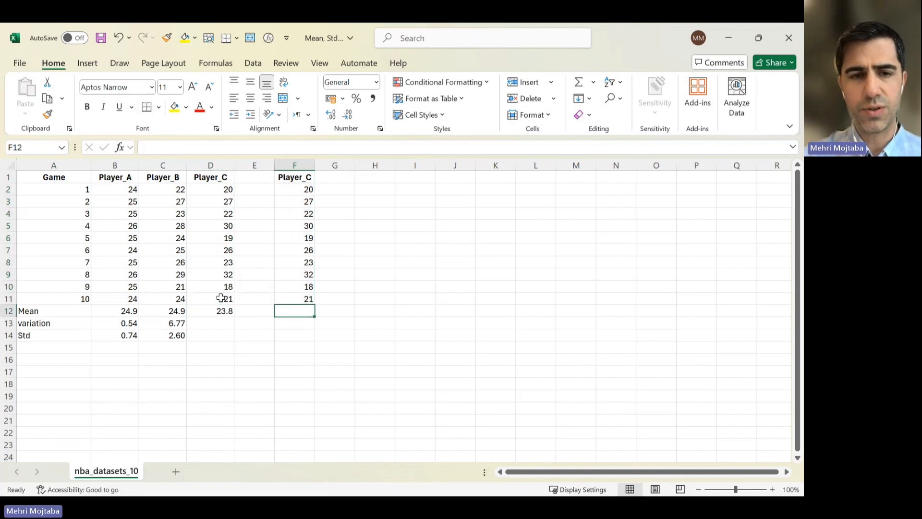
pyautogui.hotkey('alt', '=')
pyautogui.press('Escape')
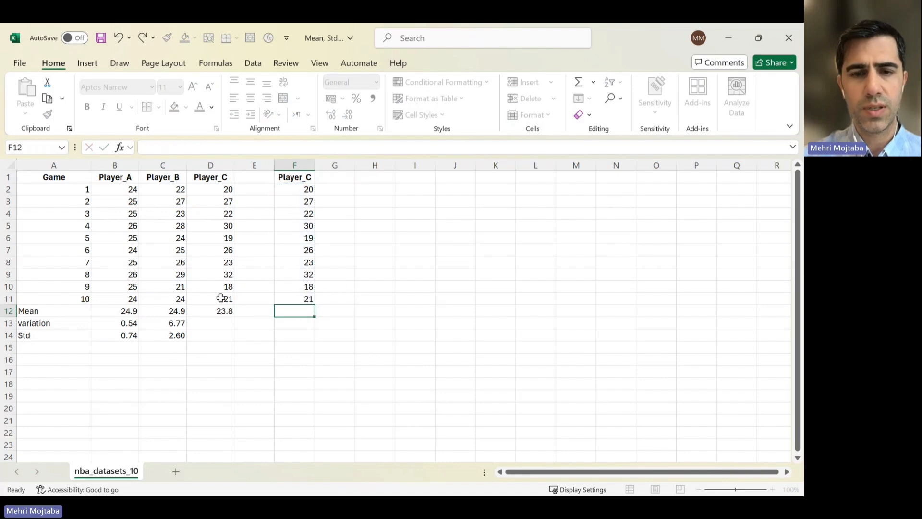
pyautogui.write('=sum')
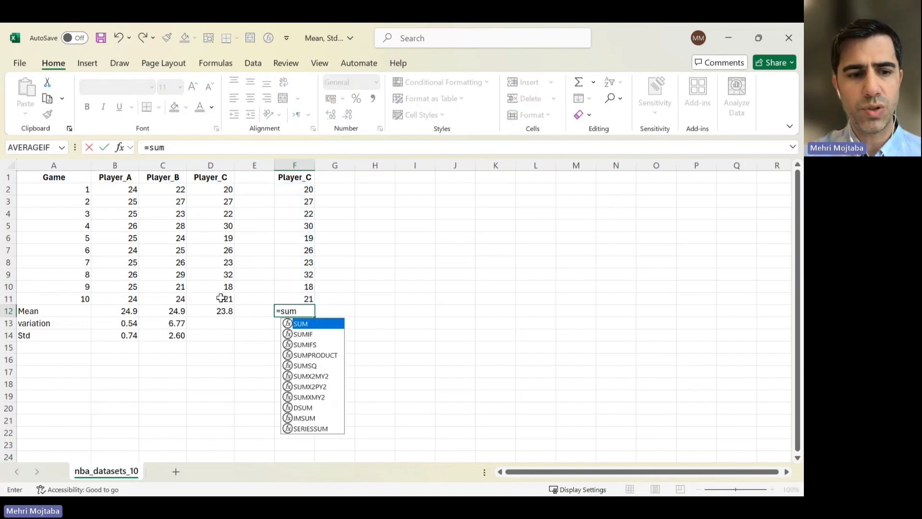
pyautogui.press('Tab')
pyautogui.press('Up')
pyautogui.hotkey('ctrl', 'shift', 'Up')
pyautogui.hotkey('shift', 'Down')
pyautogui.write(')')
pyautogui.hotkey('ctrl', 'Return')
# - Label Player_C's total "sum" in E12 and enter the label "count" below it in E13
pyautogui.press('Left')
pyautogui.write('sum')
pyautogui.press('Return')
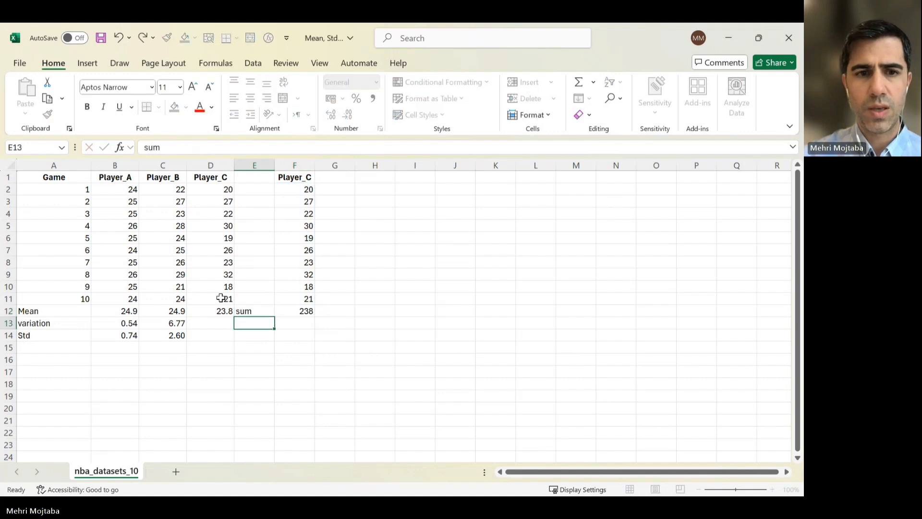
pyautogui.write('count')
pyautogui.press('Tab')
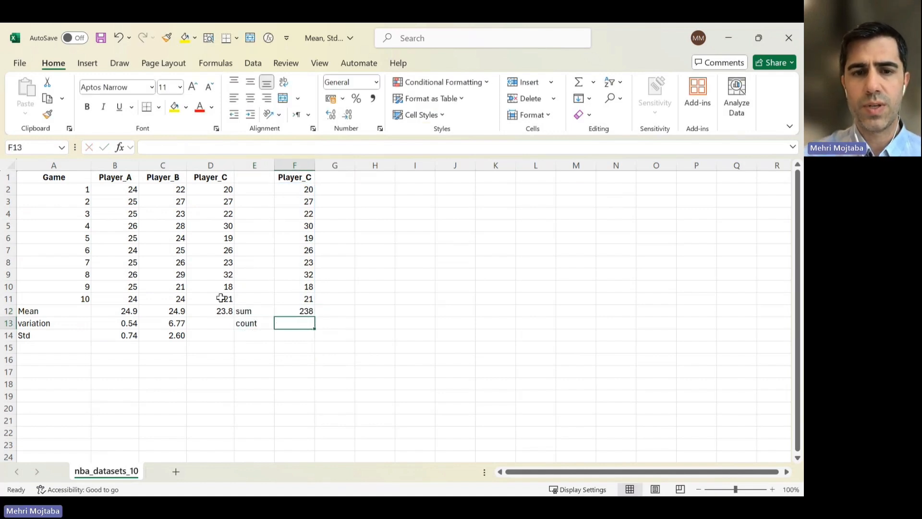
# - Add a bottom border to F11, between the last copied Player_C score and the sum
pyautogui.press('Up')
pyautogui.press('Up')
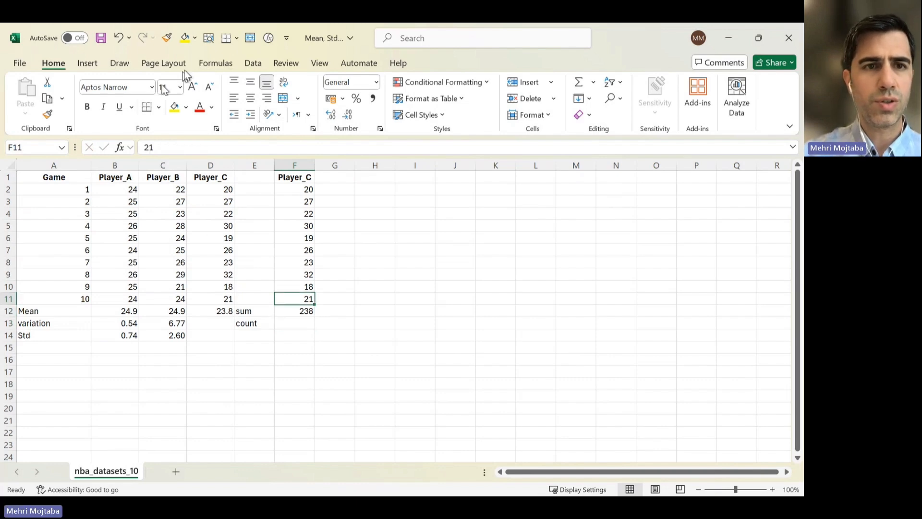
pyautogui.click(145, 111)
pyautogui.press('Down')
pyautogui.press('Down')
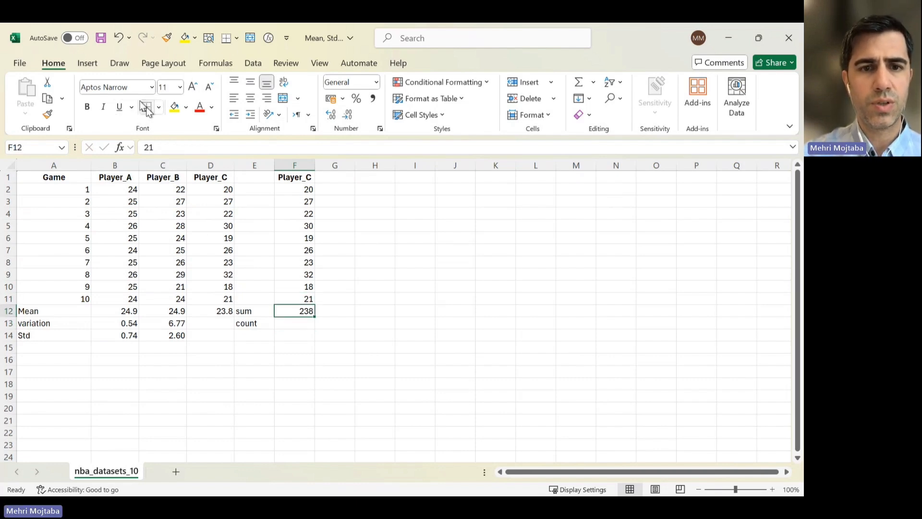
pyautogui.press('Up')
pyautogui.press('Up')
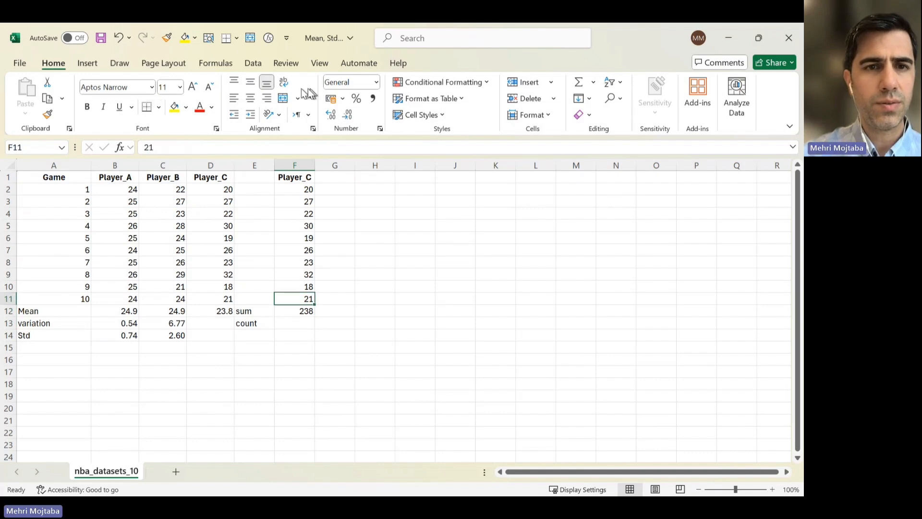
# - Insert a blank column before column E, then select the empty cell beside the count label
pyautogui.click(255, 166)
pyautogui.hotkey('ctrl', '+')
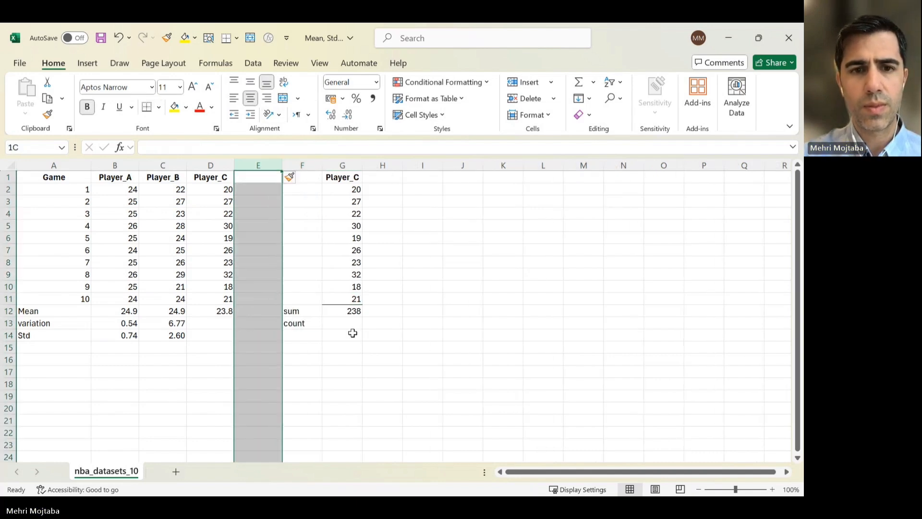
pyautogui.click(353, 323)
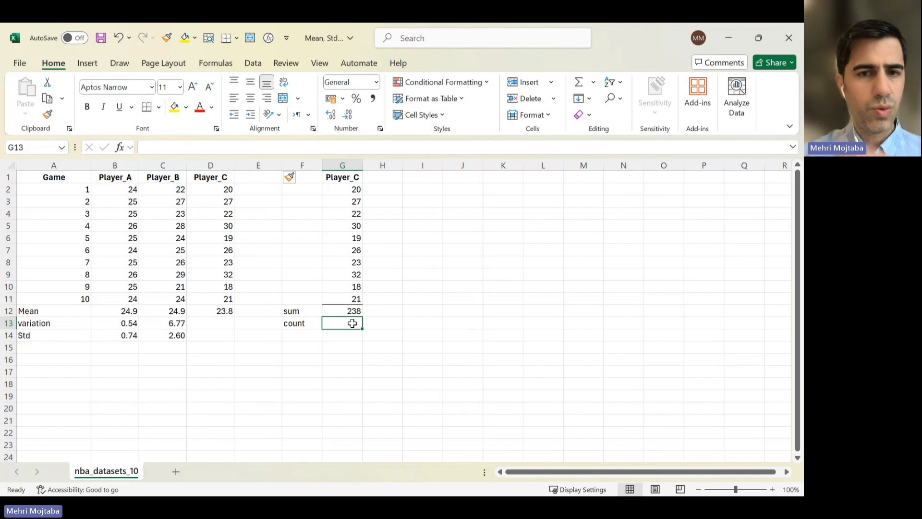
# - Count the copied Player_C scores in G13 with =COUNT(G2:G11)
pyautogui.write('=count')
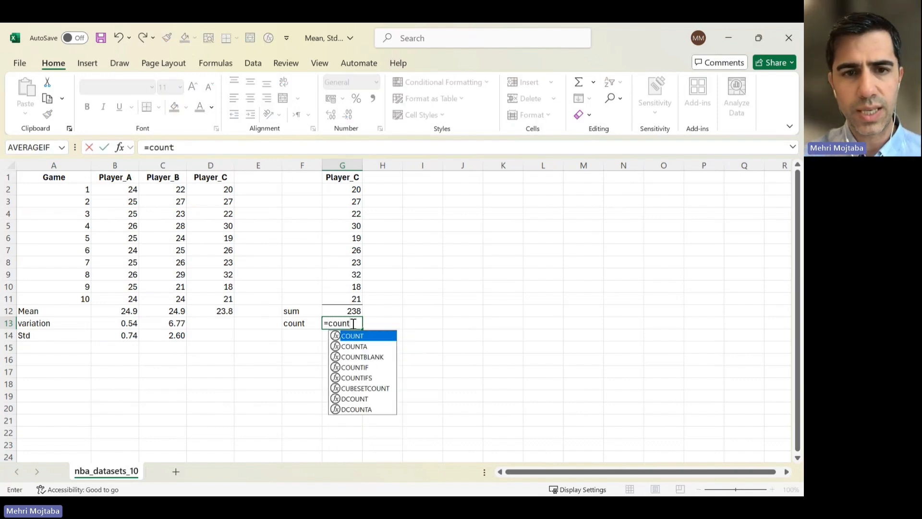
pyautogui.press('Tab')
pyautogui.press('Up')
pyautogui.press('Up')
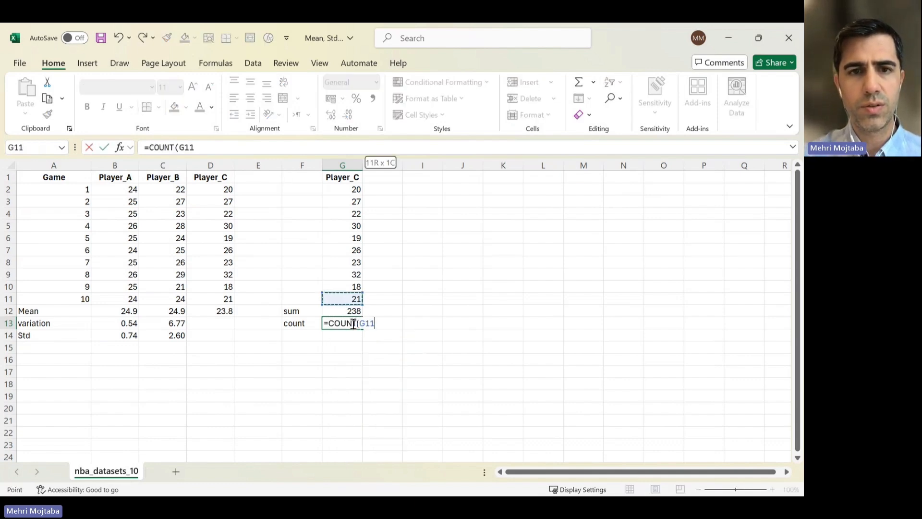
pyautogui.hotkey('shift', 'Up')
pyautogui.hotkey('shift', 'Up')
pyautogui.hotkey('shift', 'Up')
pyautogui.hotkey('shift', 'Up')
pyautogui.hotkey('shift', 'Up')
pyautogui.hotkey('shift', 'Up')
pyautogui.hotkey('shift', 'Up')
pyautogui.hotkey('shift', 'Up')
pyautogui.hotkey('shift', 'Up')
pyautogui.press('Return')
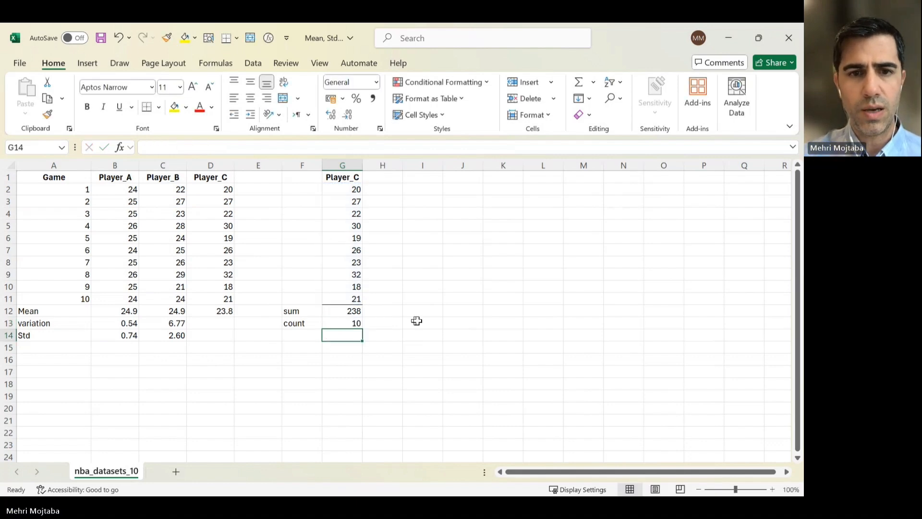
pyautogui.press('Up')
pyautogui.press('Up')
pyautogui.press('Up')
pyautogui.hotkey('shift', 'Down')
pyautogui.hotkey('shift', 'Down')
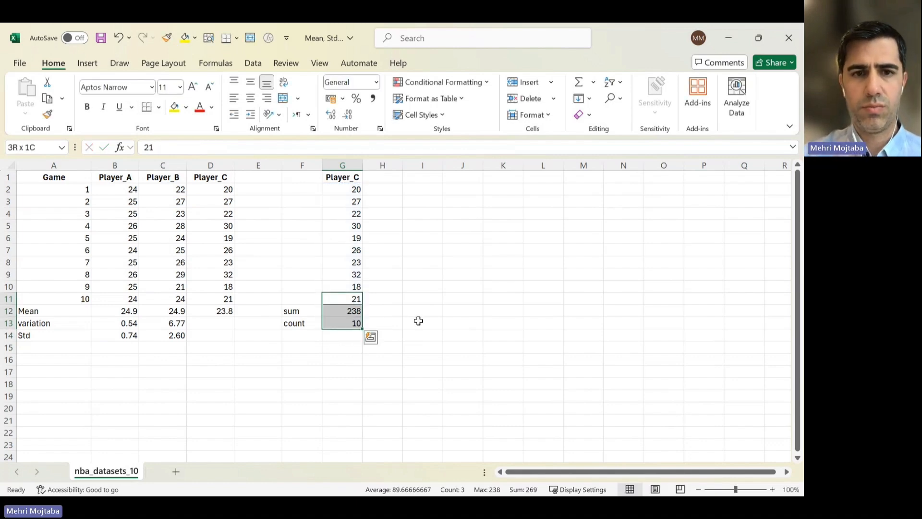
pyautogui.hotkey('ctrl', 'shift', 'Up')
# - Enter the label "Mean" in F14, below the count label
pyautogui.press('Down')
pyautogui.press('Down')
pyautogui.press('Down')
pyautogui.press('Left')
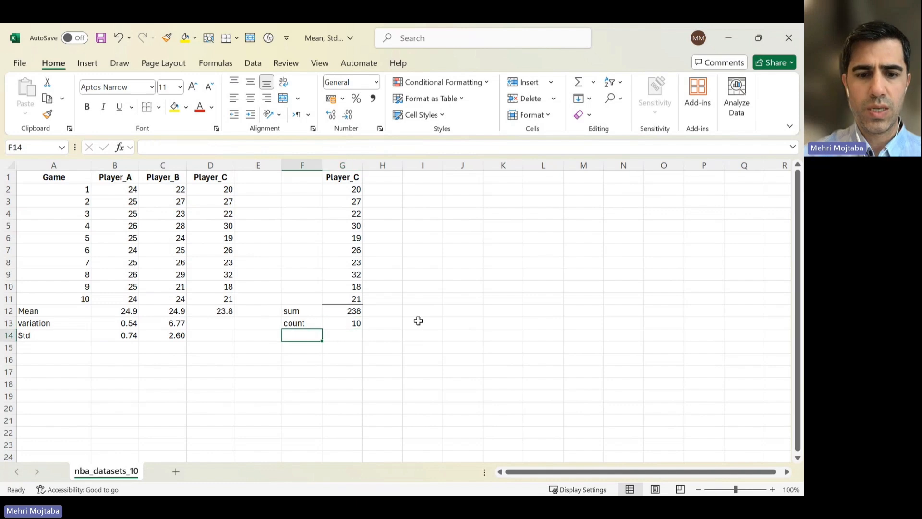
pyautogui.write('MeanMe')
pyautogui.press('Tab')
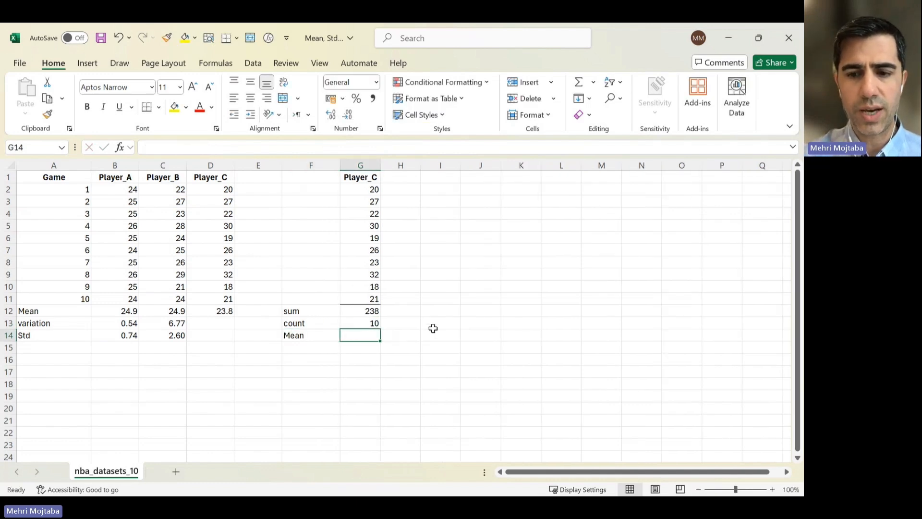
# - Calculate Player_C's mean in G14 by dividing the sum by the count with =G12/G13
pyautogui.write('=')
pyautogui.press('Up')
pyautogui.press('Up')
pyautogui.write('/')
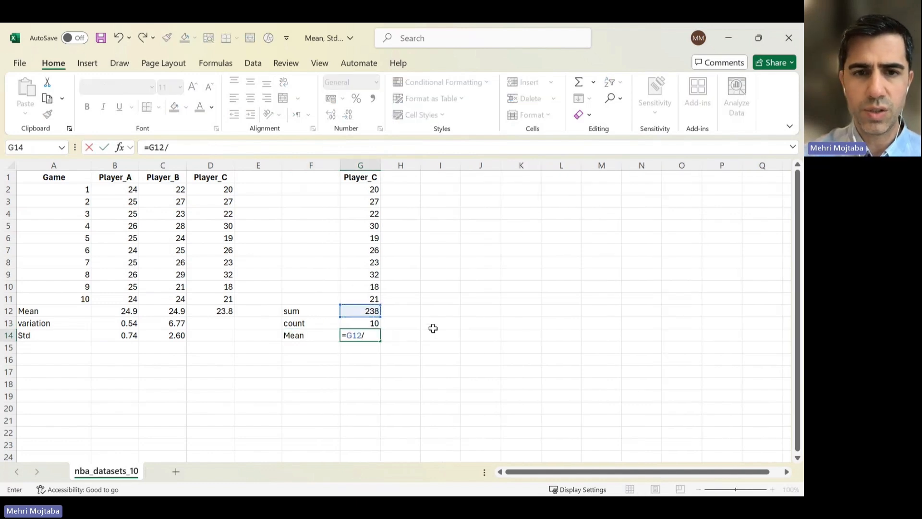
pyautogui.press('Up')
pyautogui.press('Return')
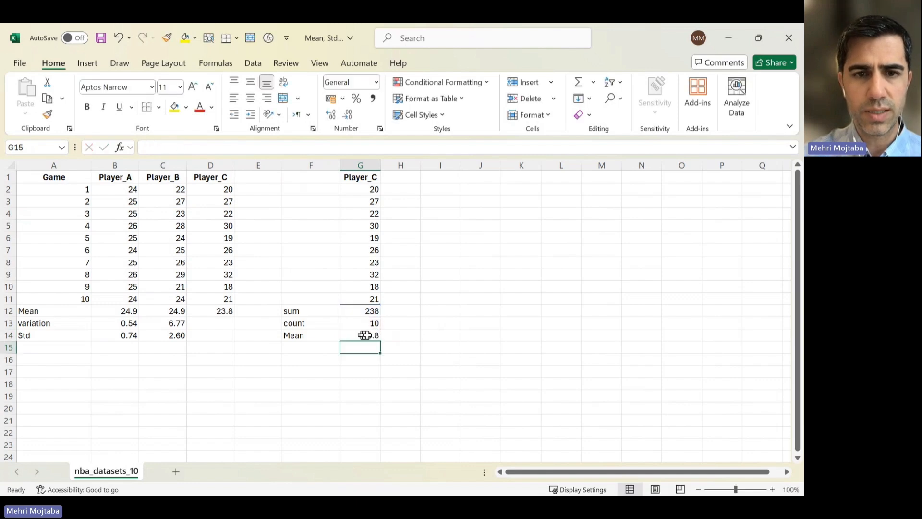
# - Compare the manually calculated mean in G14 with Player_C's AVERAGE result in D12
pyautogui.click(350, 336)
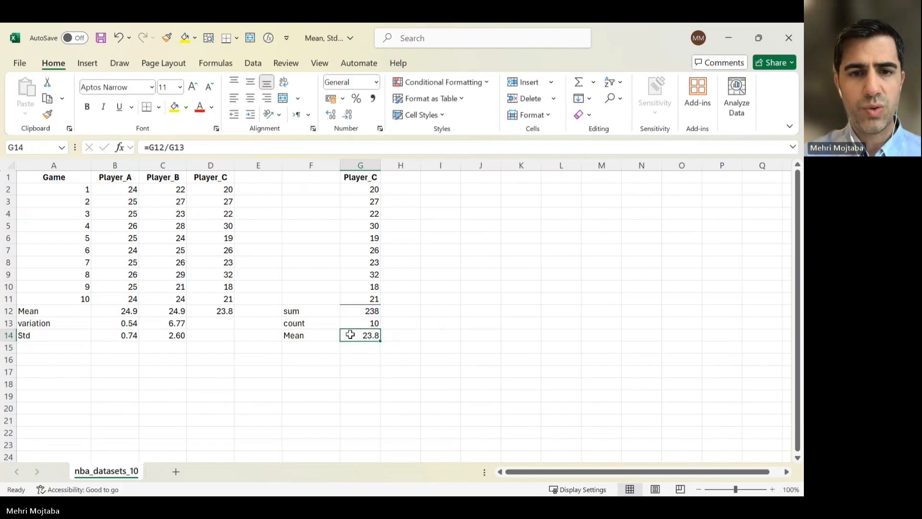
pyautogui.keyDown('ctrl'); pyautogui.click(211, 312); pyautogui.keyUp('ctrl')
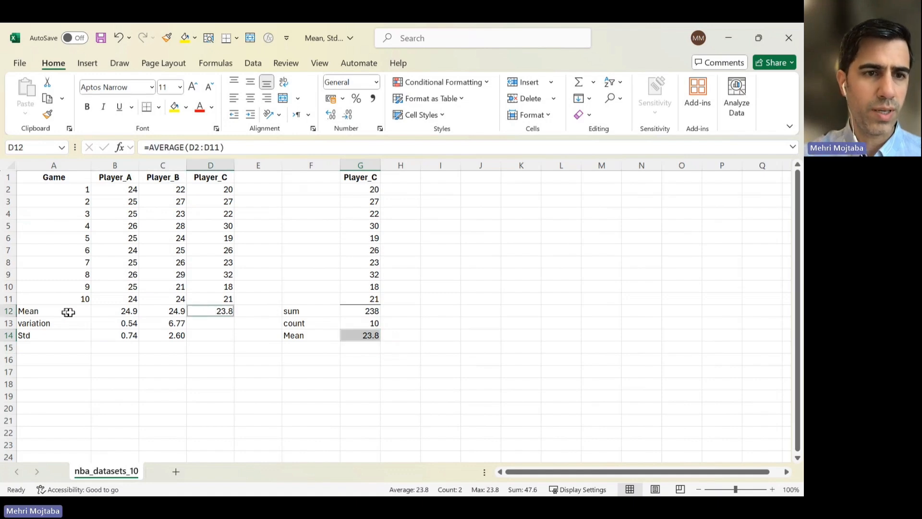
pyautogui.click(47, 312)
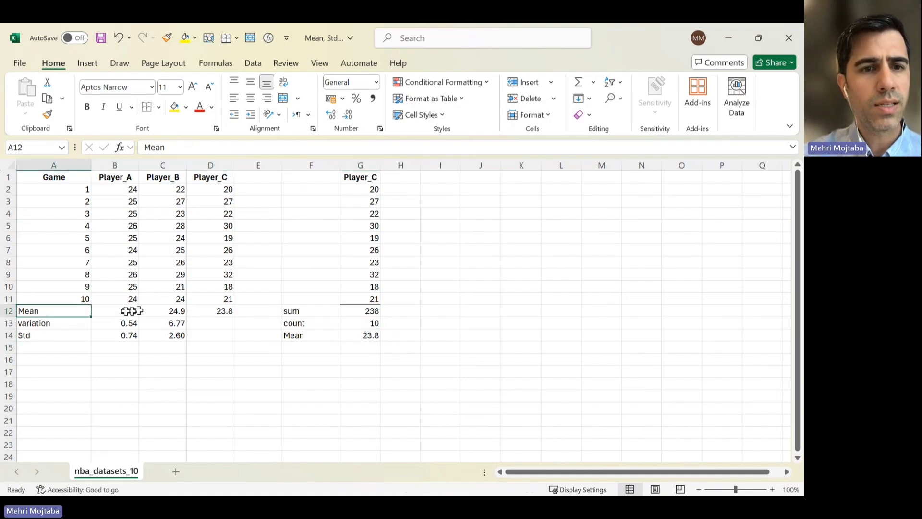
pyautogui.click(202, 313)
# - Fill Player_B's variance and standard deviation formulas across to Player_C in D13:D14 and check the resulting formulas
pyautogui.moveTo(175, 322); pyautogui.dragTo(213, 336)
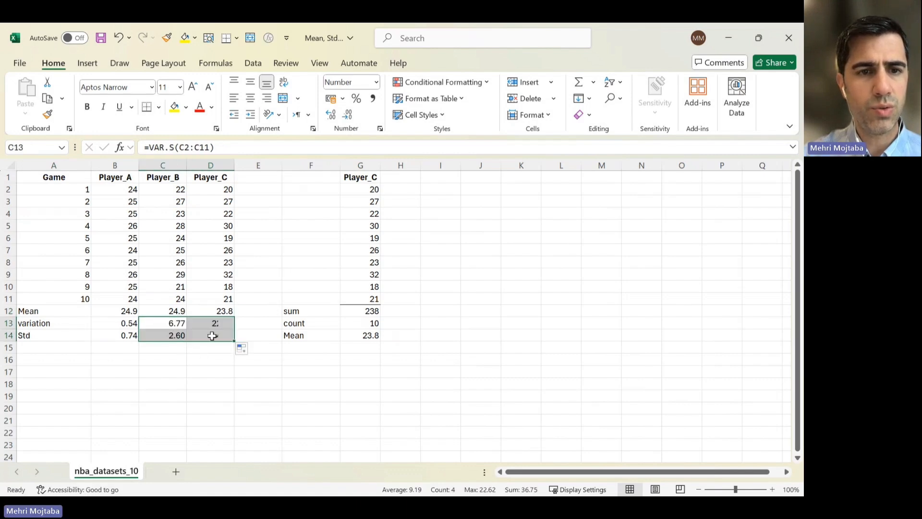
pyautogui.click(220, 325)
pyautogui.click(219, 336)
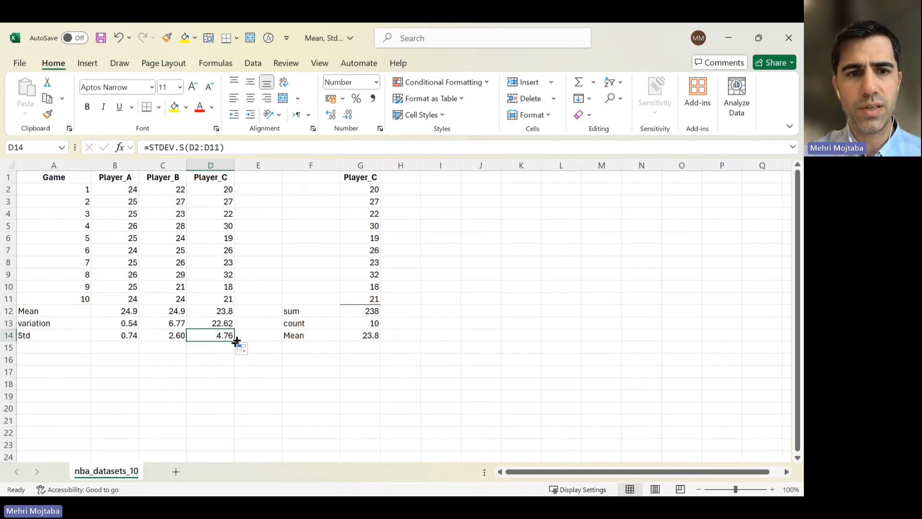
pyautogui.click(219, 322)
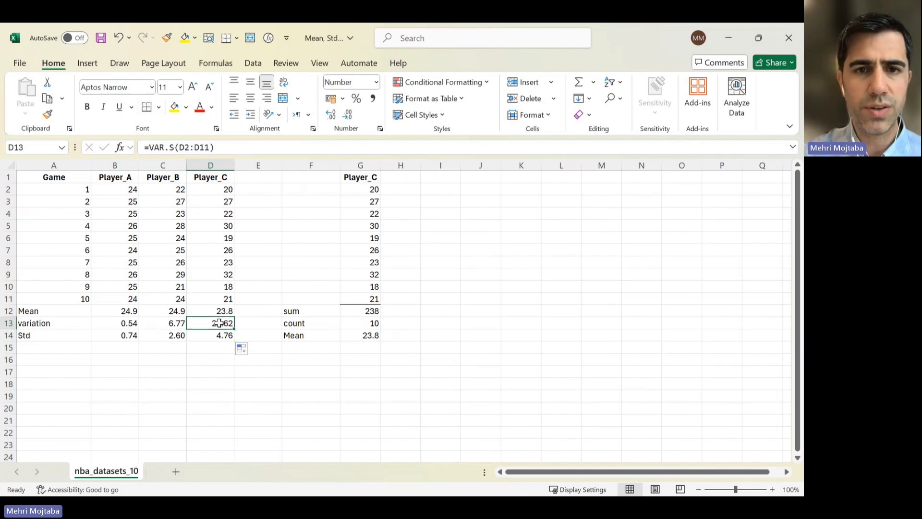
# - Paste the picture of the sample standard deviation formula at G17, below Player_C's mean, and check the count cell it relates to
pyautogui.click(405, 179)
pyautogui.press('Left')
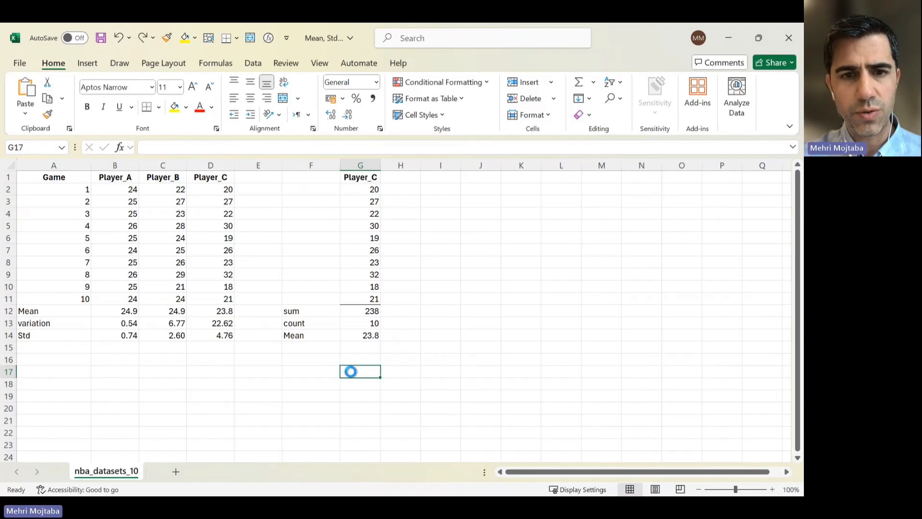
pyautogui.hotkey('ctrl', 'v')
pyautogui.click(367, 378)
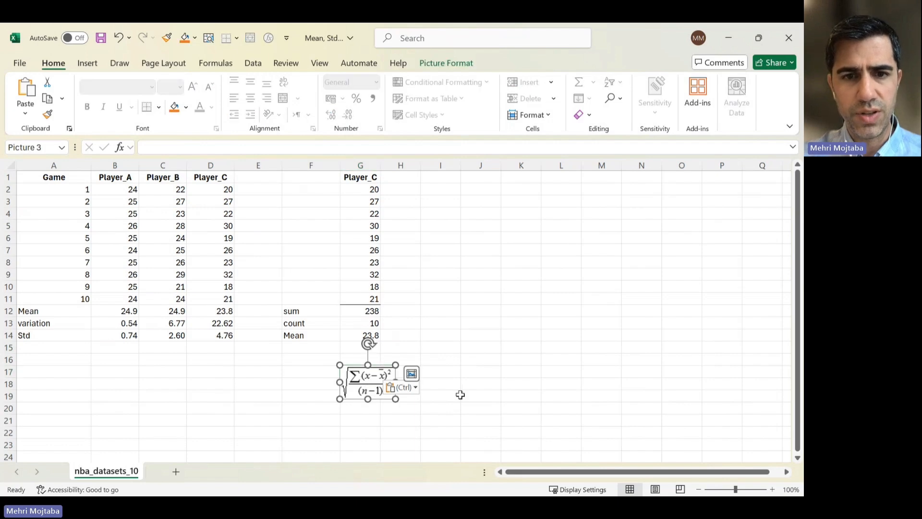
pyautogui.press('Escape')
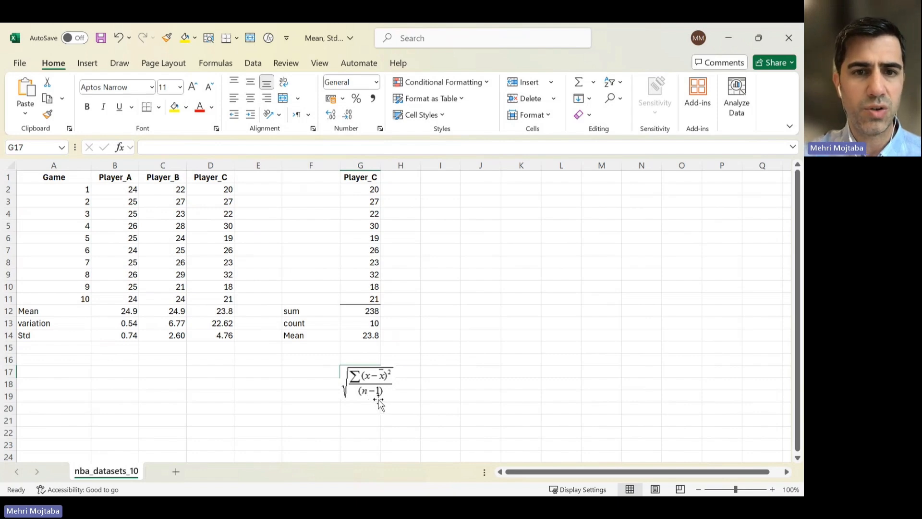
pyautogui.click(368, 323)
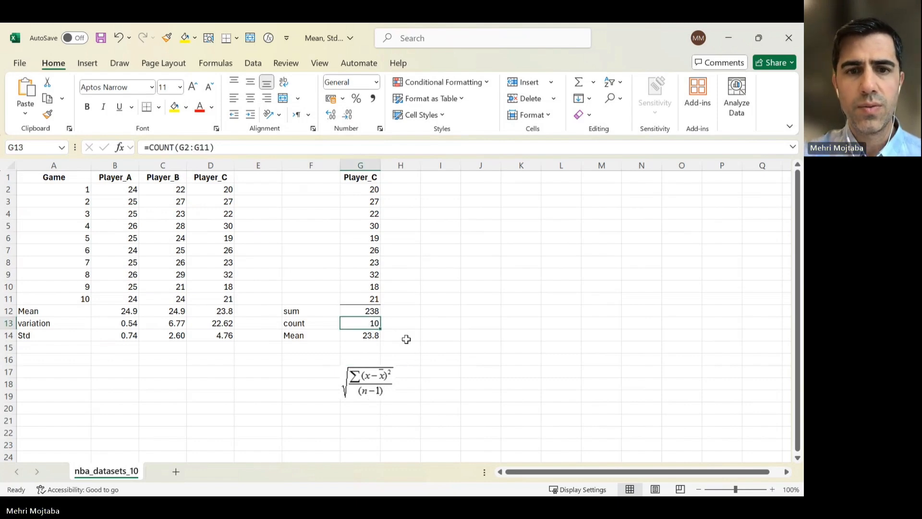
# - Replace the Player_C header in G1 with "x"
pyautogui.click(363, 177)
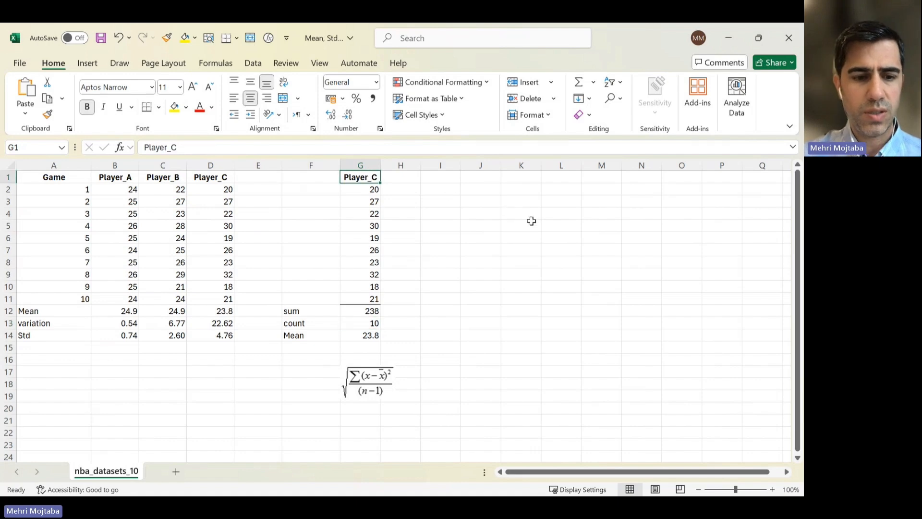
pyautogui.write('x')
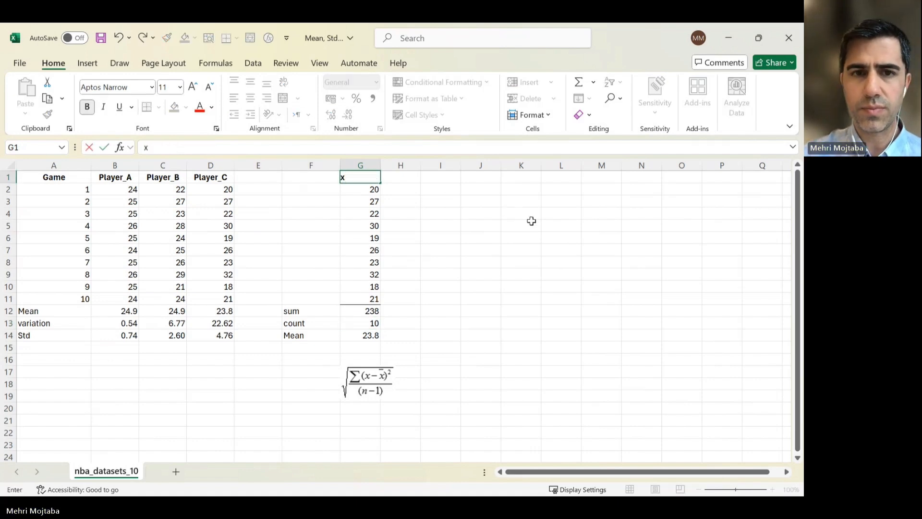
pyautogui.press('Tab')
# - Widen column H and enter the header "x-average (x)" in H1
pyautogui.moveTo(421, 165); pyautogui.dragTo(469, 165)
pyautogui.write('x')
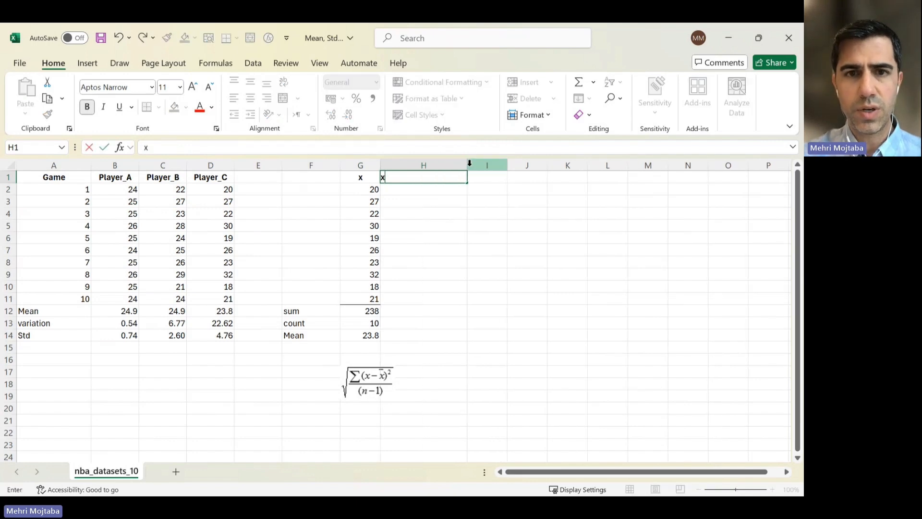
pyautogui.write('-avera')
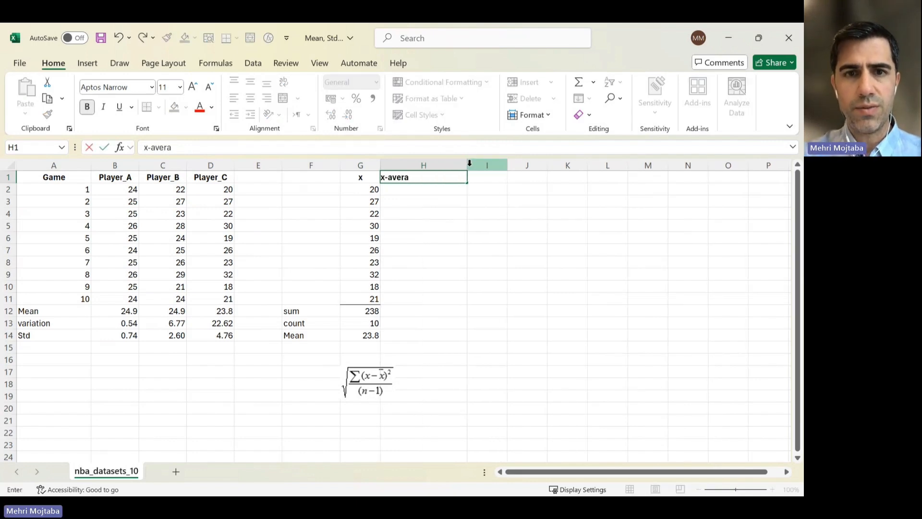
pyautogui.write('ge (x')
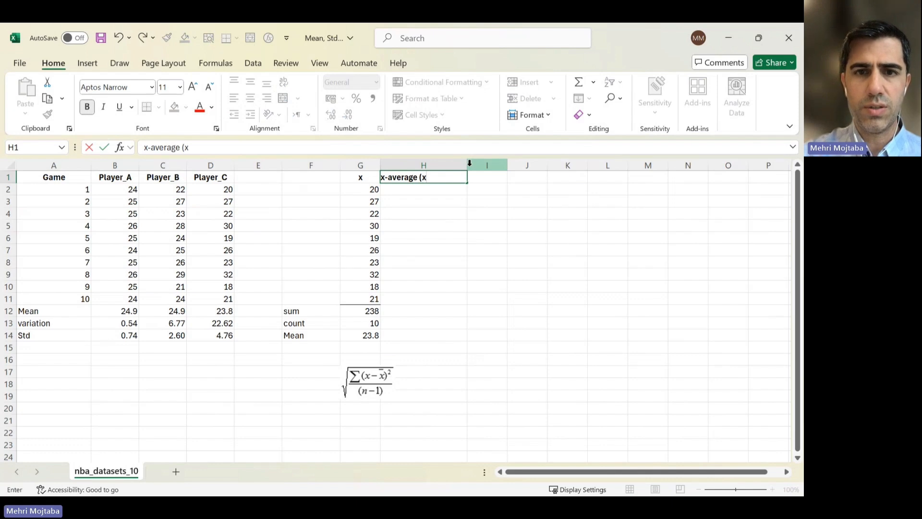
pyautogui.write(')')
pyautogui.press('Return')
# - Calculate each score's deviation from the mean with =G2-$G$14 in H2 and fill the formula down to H11
pyautogui.write('=')
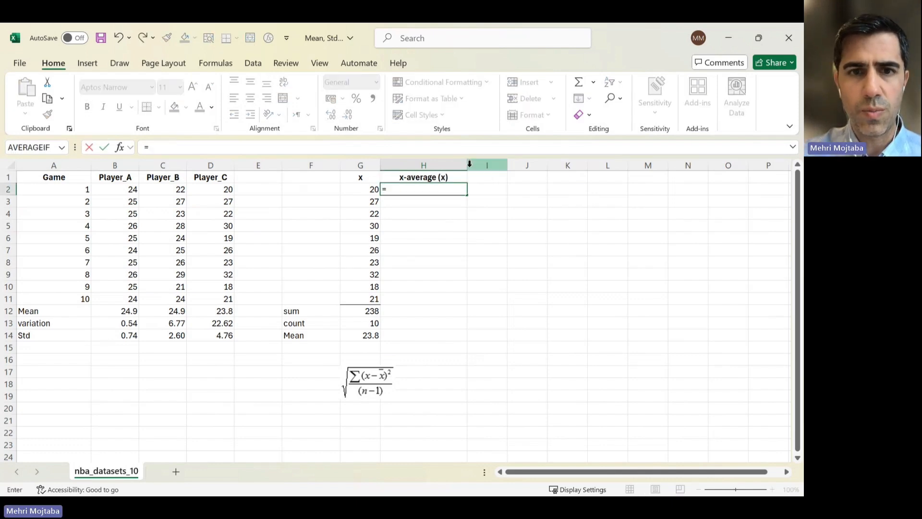
pyautogui.press('Left')
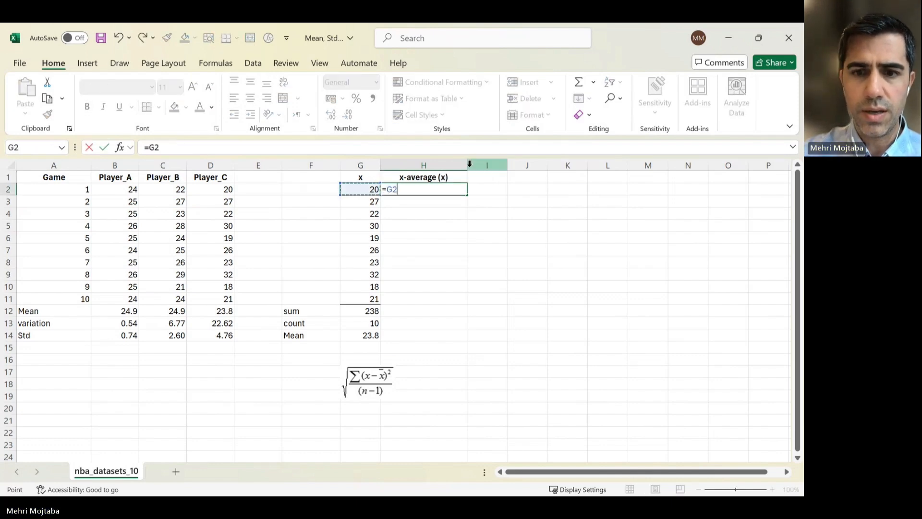
pyautogui.write('-')
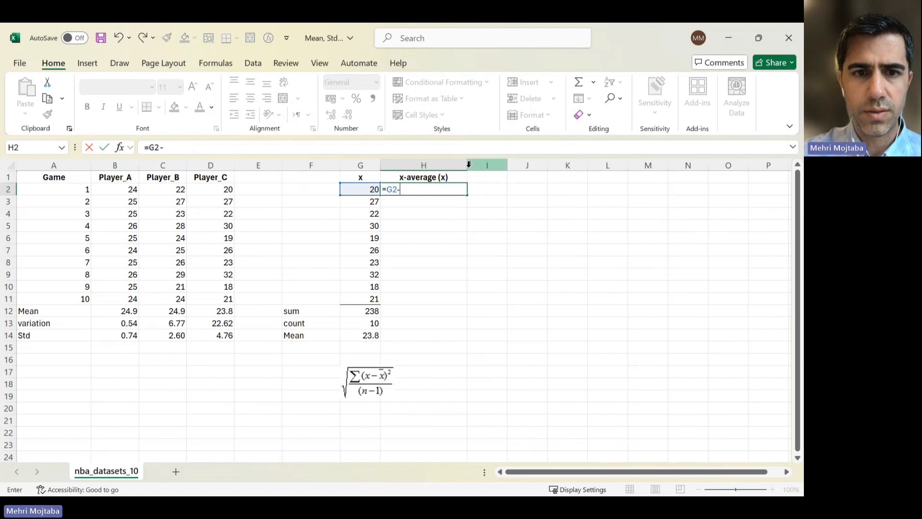
pyautogui.click(361, 335)
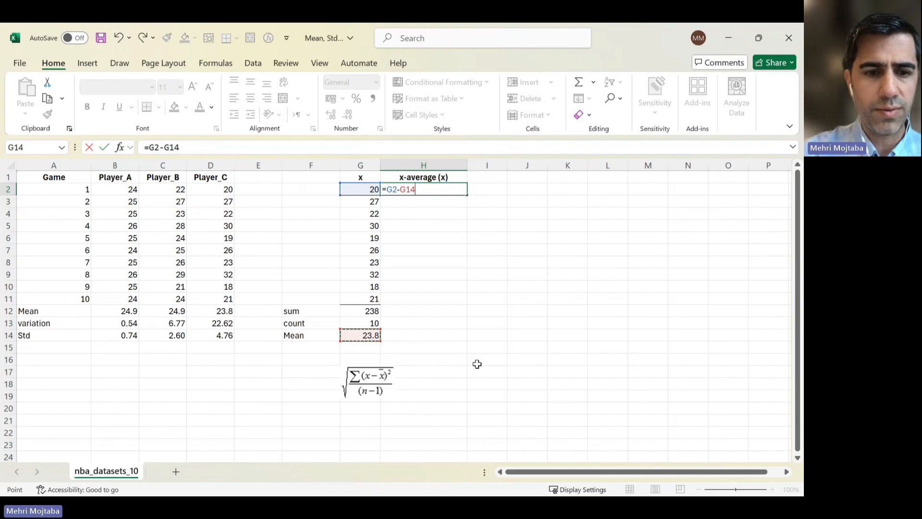
pyautogui.press('F4')
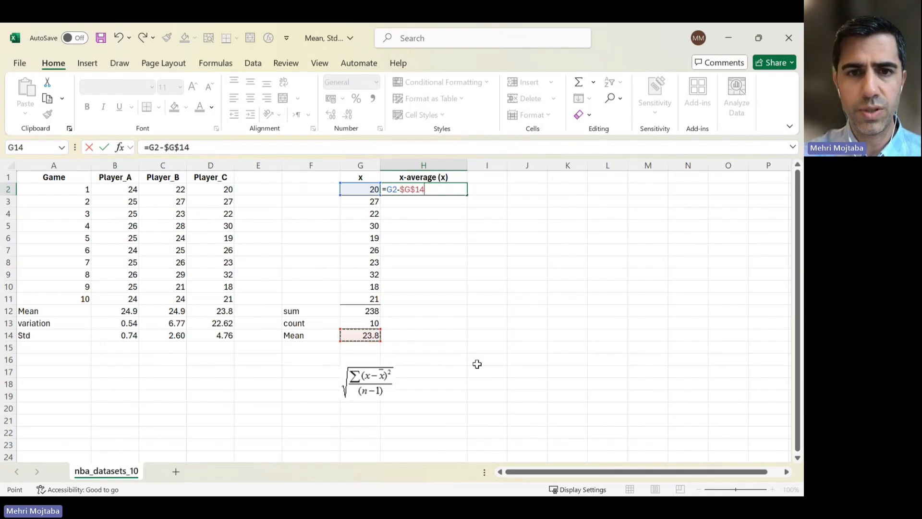
pyautogui.press('Return')
pyautogui.press('Up')
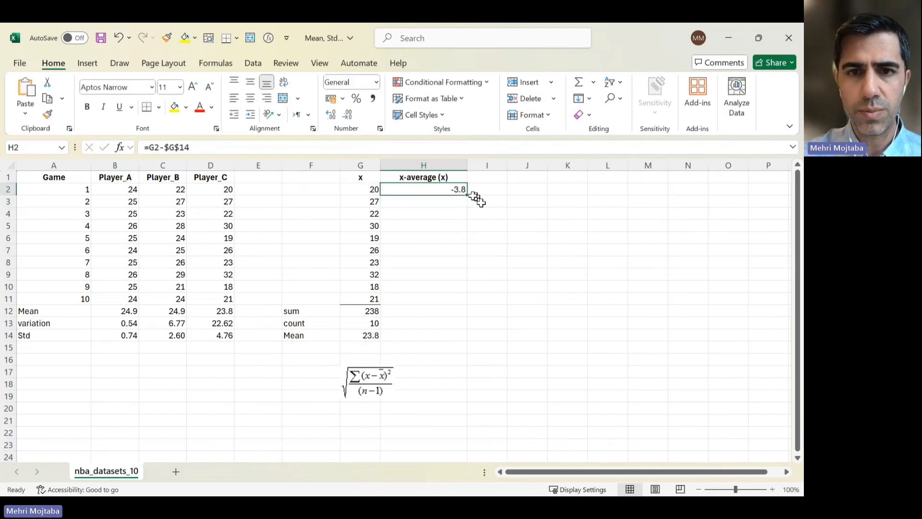
pyautogui.moveTo(466, 197); pyautogui.dragTo(467, 305)
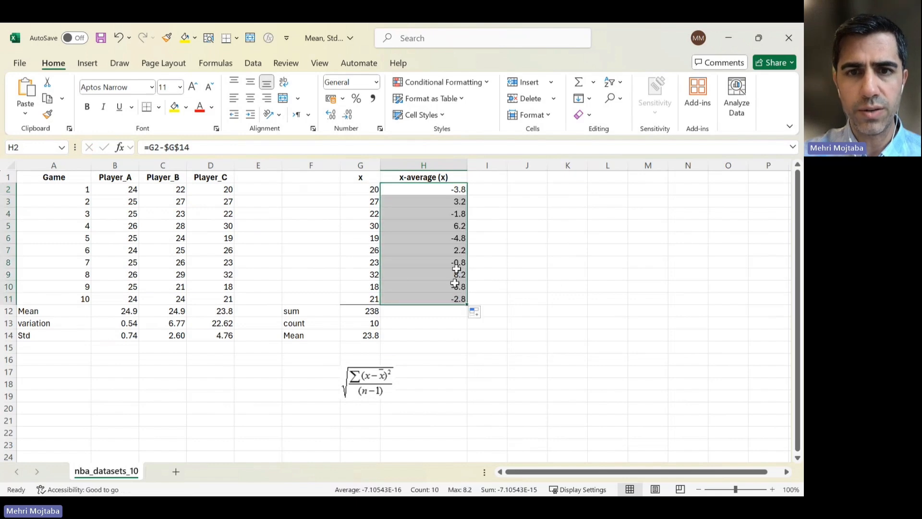
# - Copy the "x-average (x)" header from H1 to I1 and widen column I to fit it
pyautogui.press('Up')
pyautogui.hotkey('ctrl', 'c')
pyautogui.click(478, 176)
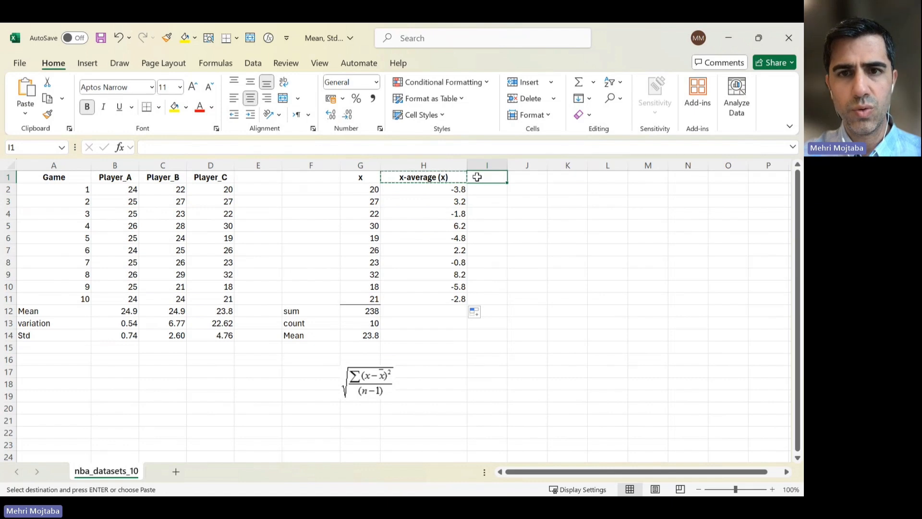
pyautogui.hotkey('ctrl', 'v')
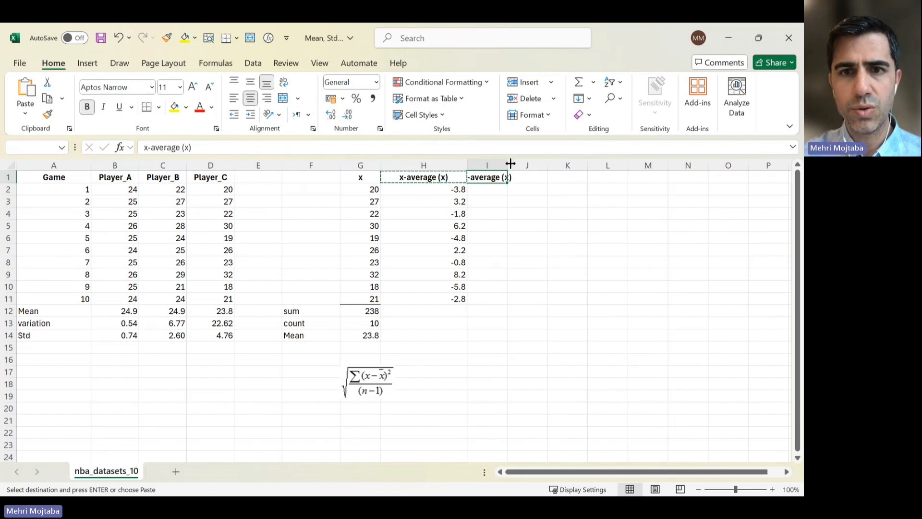
pyautogui.doubleClick(510, 164)
pyautogui.moveTo(523, 165); pyautogui.dragTo(541, 164)
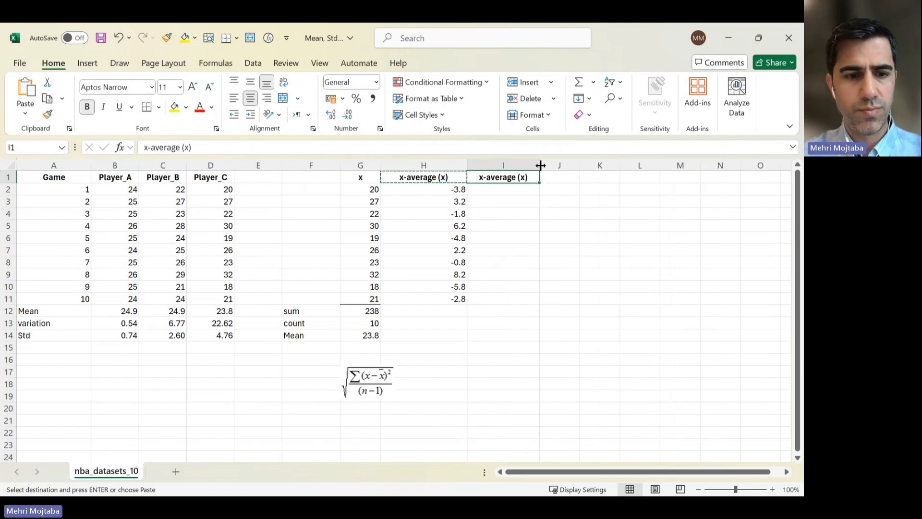
# - Change the header in I1 to "(x-average (x))^2"
pyautogui.press('F2')
pyautogui.write(')')
pyautogui.press('Home')
pyautogui.write('(x))')
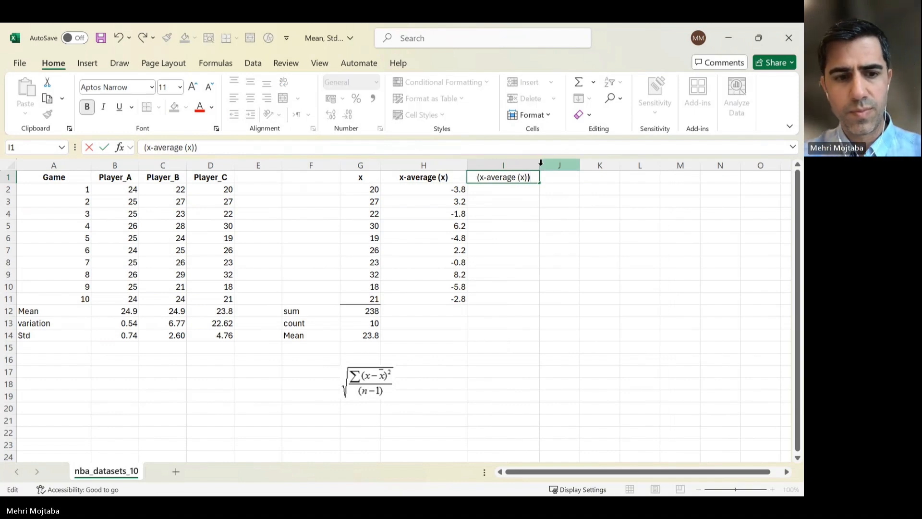
pyautogui.write('^2')
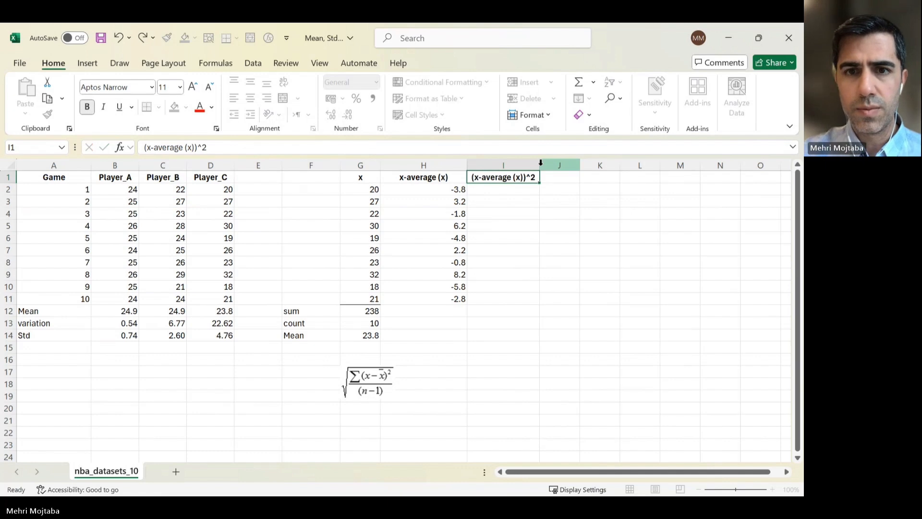
# - Square the first game's deviation from the mean in I2 with the formula =H2^2
pyautogui.press('Return')
pyautogui.write('=')
pyautogui.press('Left')
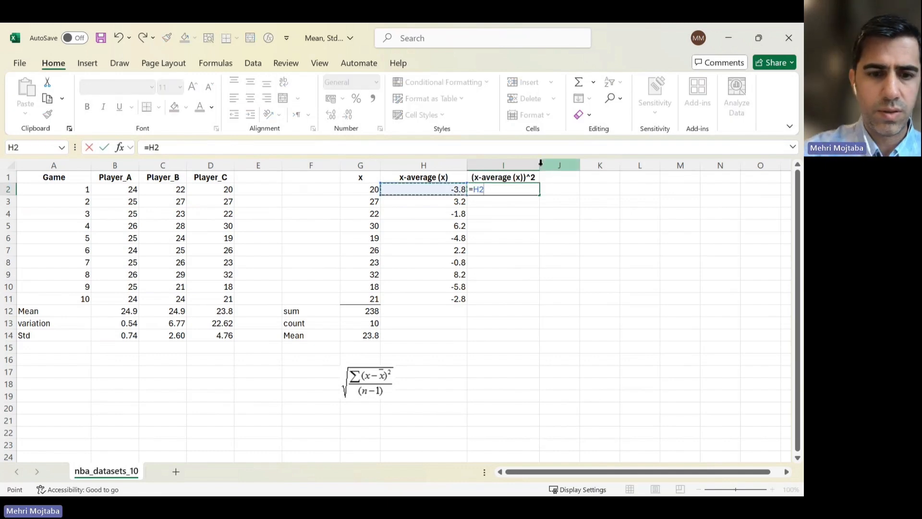
pyautogui.write('^')
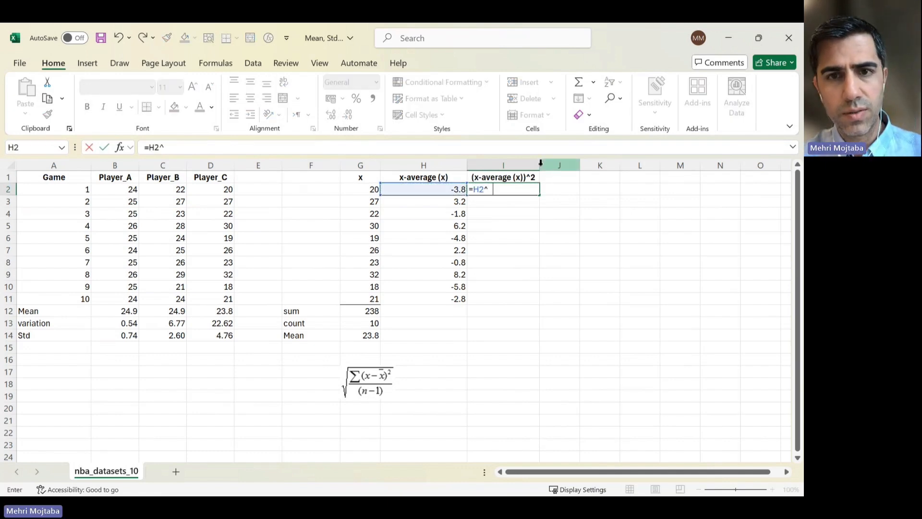
pyautogui.press('Return')
pyautogui.press('Up')
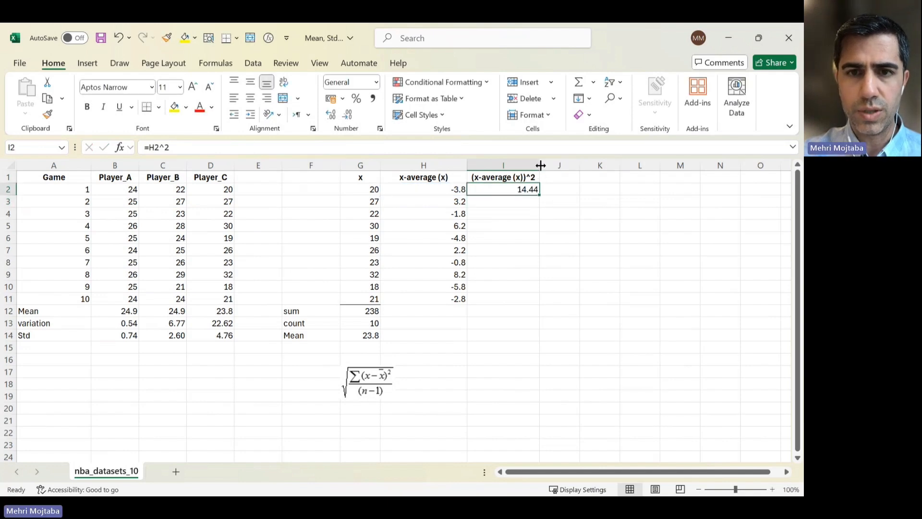
# - Fill the squared-deviation formula from I2 down to I11
pyautogui.hotkey('shift', 'Down')
pyautogui.hotkey('shift', 'Down')
pyautogui.hotkey('shift', 'Down')
pyautogui.hotkey('shift', 'Down')
pyautogui.hotkey('shift', 'Down')
pyautogui.hotkey('shift', 'Down')
pyautogui.hotkey('shift', 'Down')
pyautogui.hotkey('shift', 'Down')
pyautogui.hotkey('shift', 'Down')
pyautogui.hotkey('shift', 'Down')
pyautogui.hotkey('shift', 'Up')
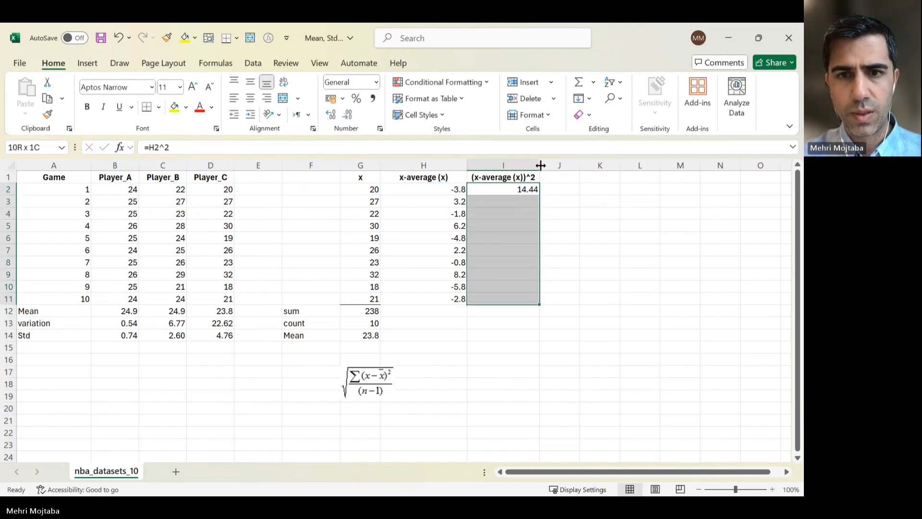
pyautogui.hotkey('ctrl', 'd')
# - Total the squared deviations in I12 with =SUM(I2:I11)
pyautogui.hotkey('ctrl', 'Down')
pyautogui.press('Down')
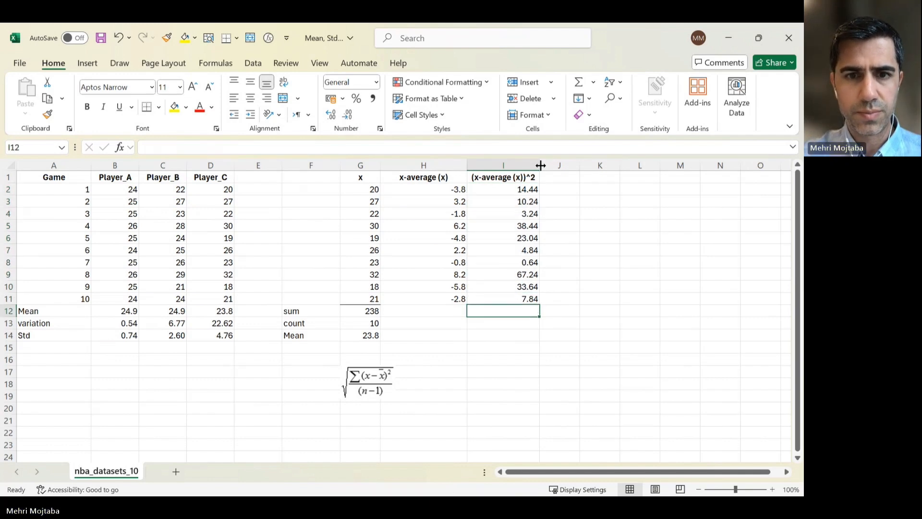
pyautogui.press('Left')
pyautogui.press('Left')
pyautogui.press('Right')
pyautogui.press('Right')
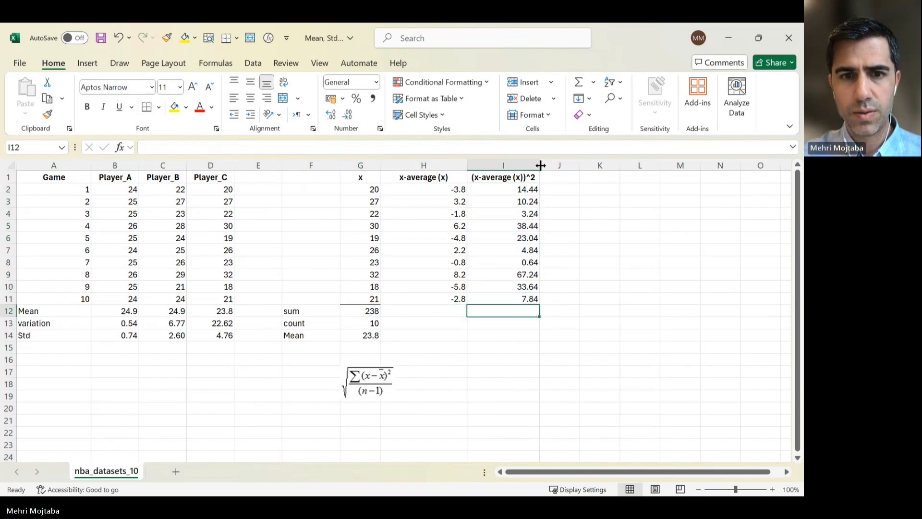
pyautogui.hotkey('alt', '=')
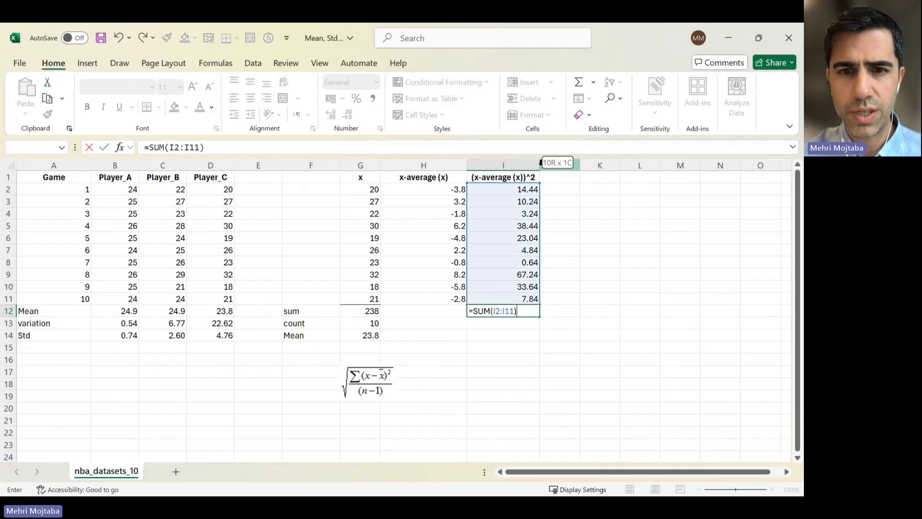
pyautogui.press('Return')
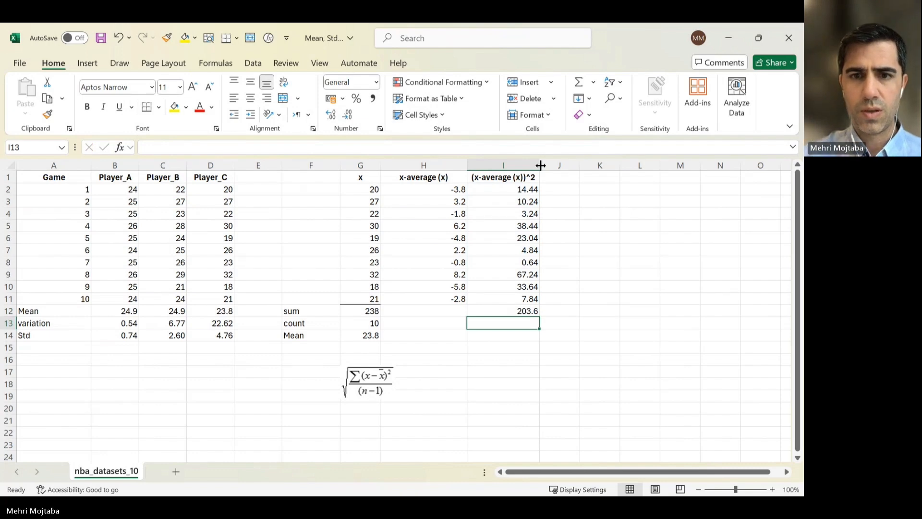
# - Calculate the variance in I13 by dividing the sum of squares by n-1 with =I12/(G13-1)
pyautogui.write('=')
pyautogui.press('Up')
pyautogui.write('/(')
pyautogui.press('Left')
pyautogui.press('Left')
pyautogui.write('-')
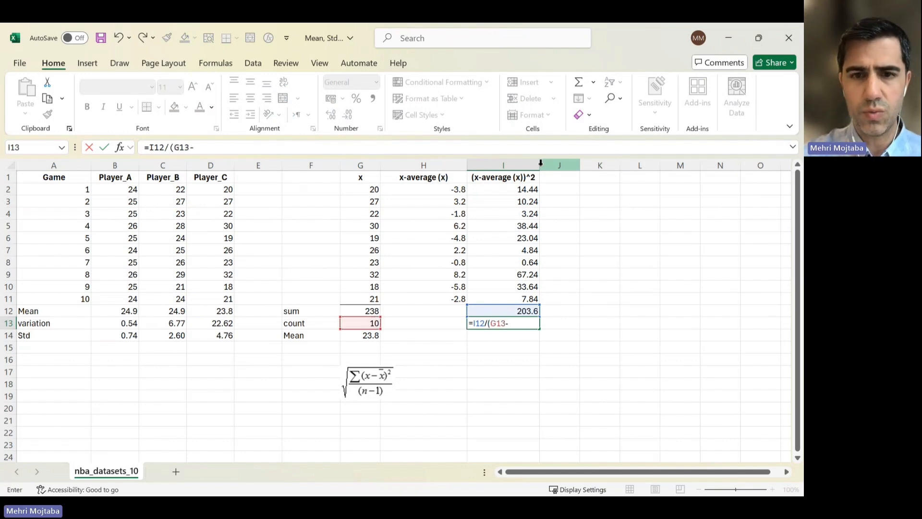
pyautogui.hotkey('ctrl', 'Return')
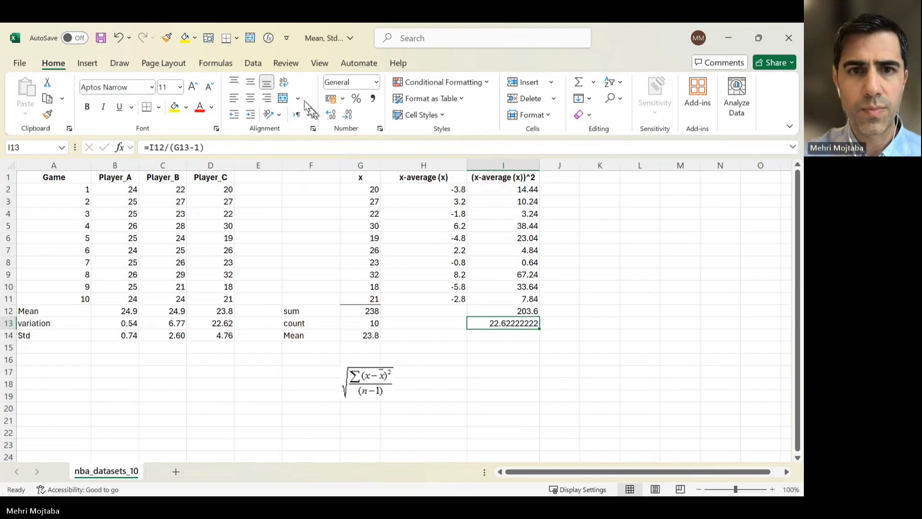
# - Reduce the variance in I13 to two decimal places and compare it with Player_C's variance in D13
pyautogui.click(348, 116)
pyautogui.click(347, 116)
pyautogui.click(348, 117)
pyautogui.click(348, 117)
pyautogui.click(348, 116)
pyautogui.click(348, 116)
pyautogui.click(348, 116)
pyautogui.click(331, 115)
pyautogui.click(440, 327)
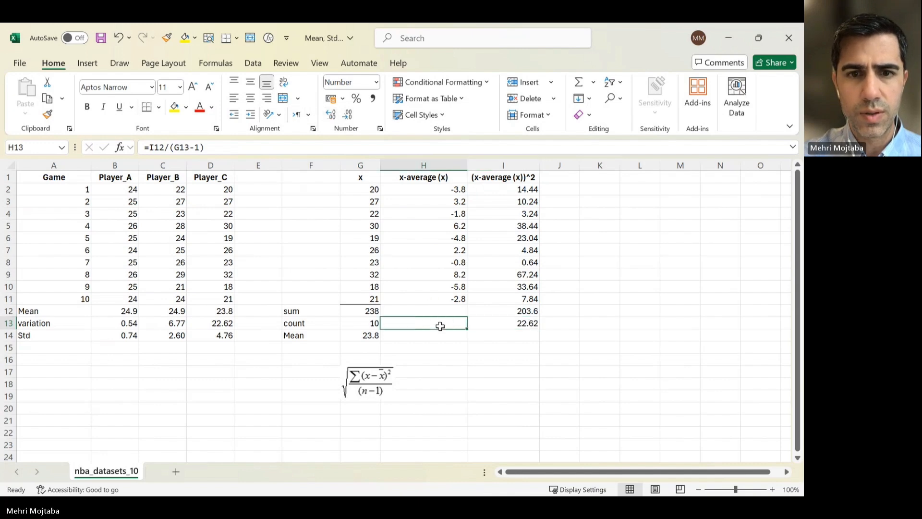
pyautogui.click(210, 324)
pyautogui.click(497, 320)
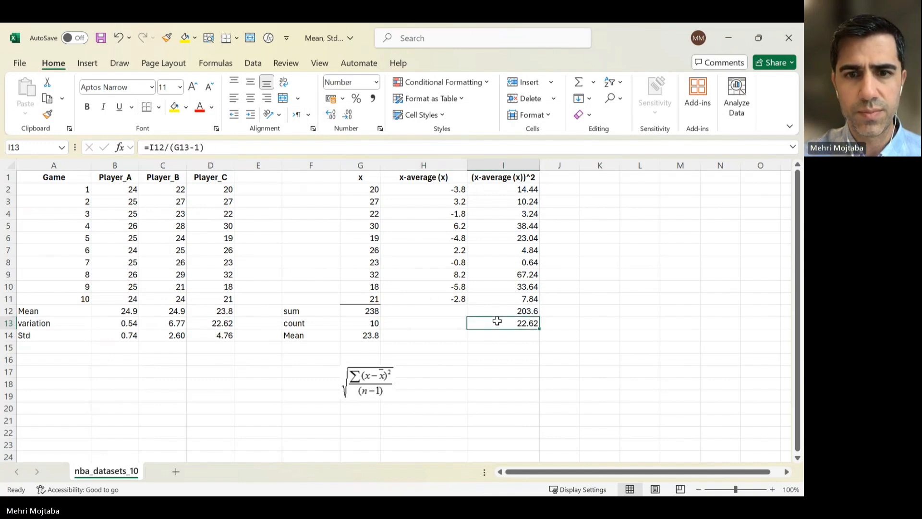
# - Label the results in column H with "variation" in H13 and "std" in H14
pyautogui.click(459, 321)
pyautogui.write('ave')
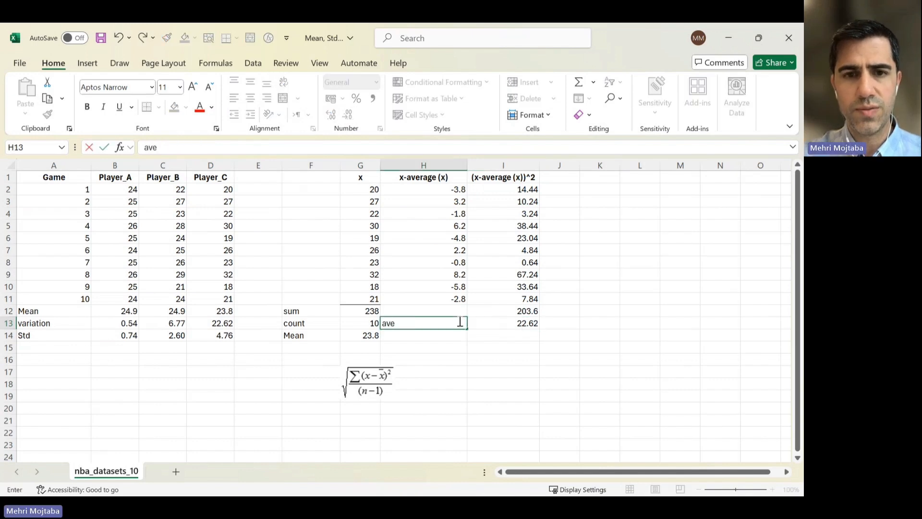
pyautogui.write('riation')
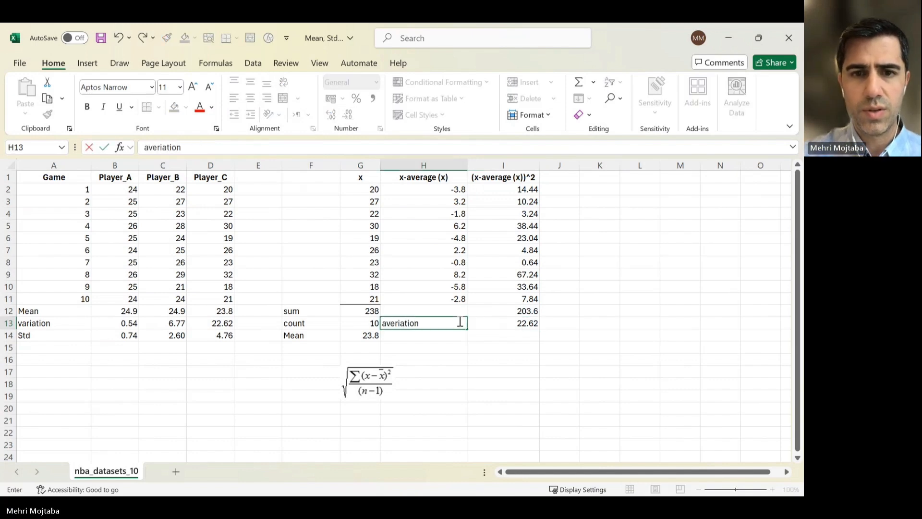
pyautogui.press('Return')
pyautogui.click(460, 321)
pyautogui.write('variation')
pyautogui.press('Return')
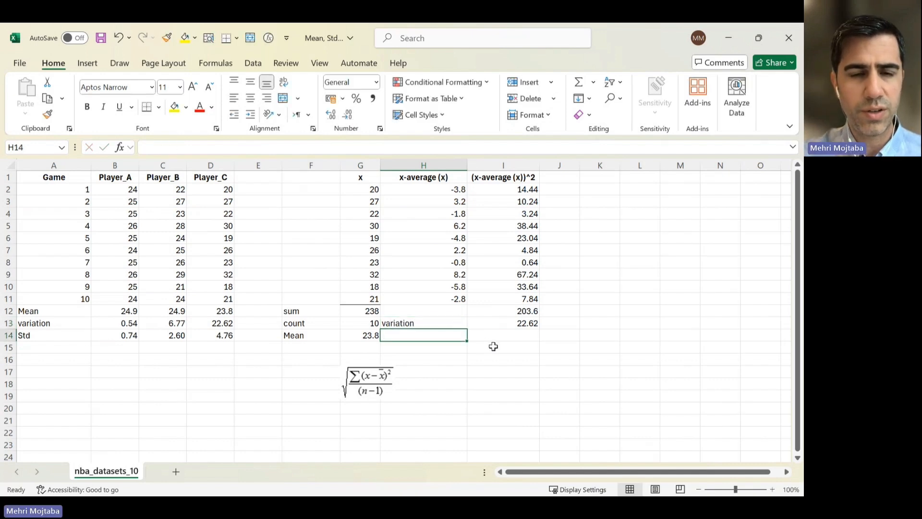
pyautogui.write('std')
pyautogui.press('Tab')
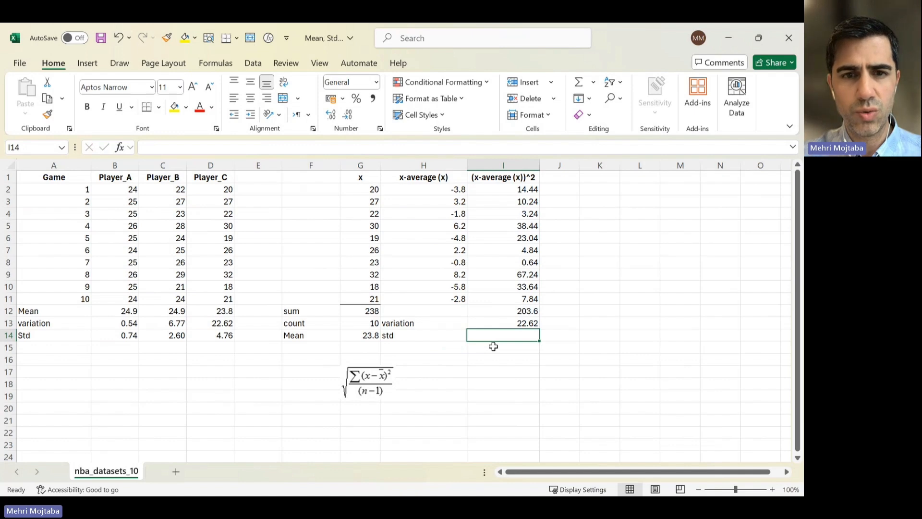
# - Calculate the standard deviation in I14 as the square root of the variance with =SQRT(I13)
pyautogui.write('=sq')
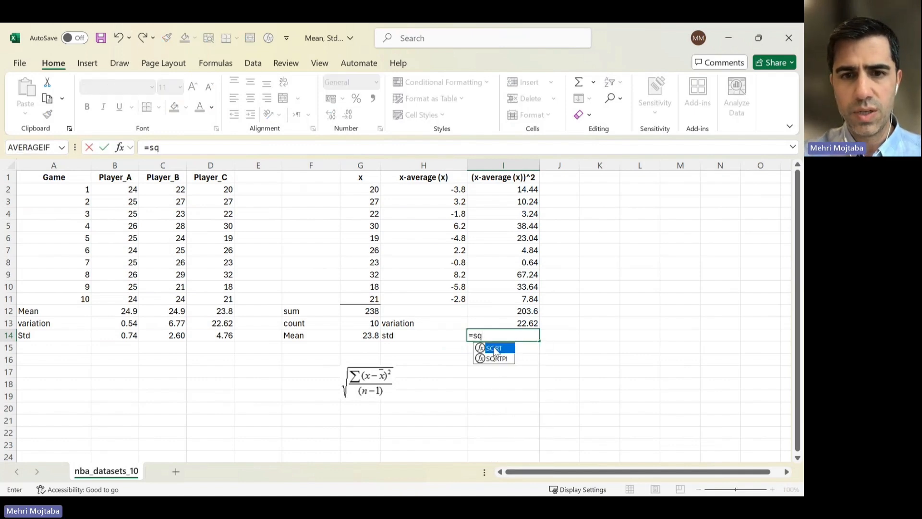
pyautogui.write('rt(')
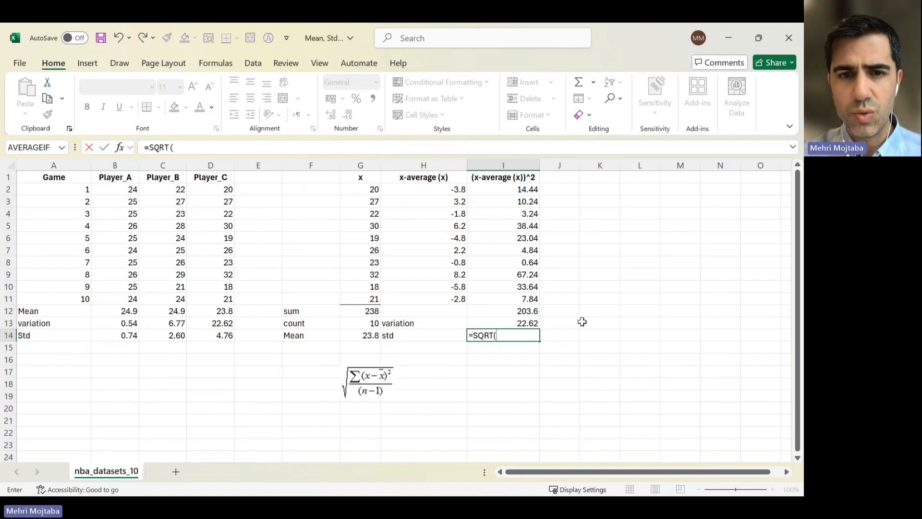
pyautogui.press('Up')
pyautogui.write(')')
pyautogui.hotkey('ctrl', 'Return')
# - Copy the two-decimal number format from I13 to I14 and compare the result with Player_C's standard deviation in D14
pyautogui.press('Up')
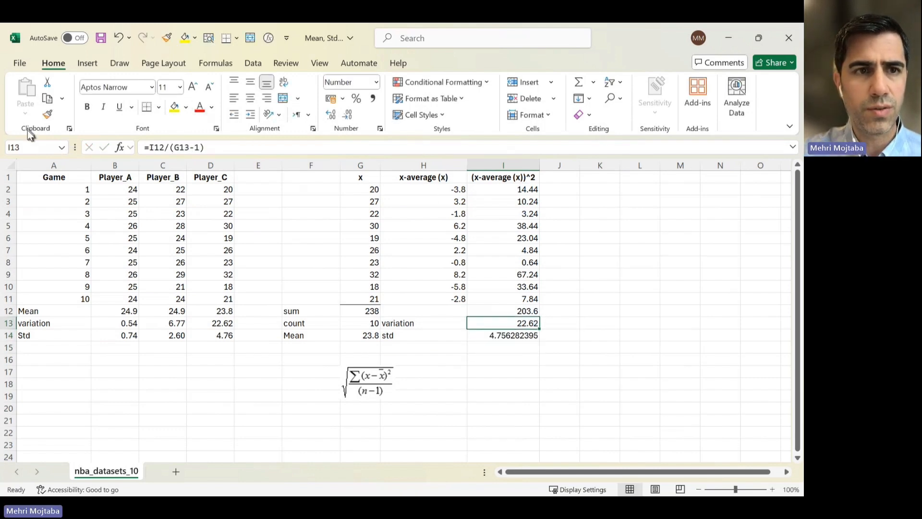
pyautogui.click(47, 114)
pyautogui.press('Down')
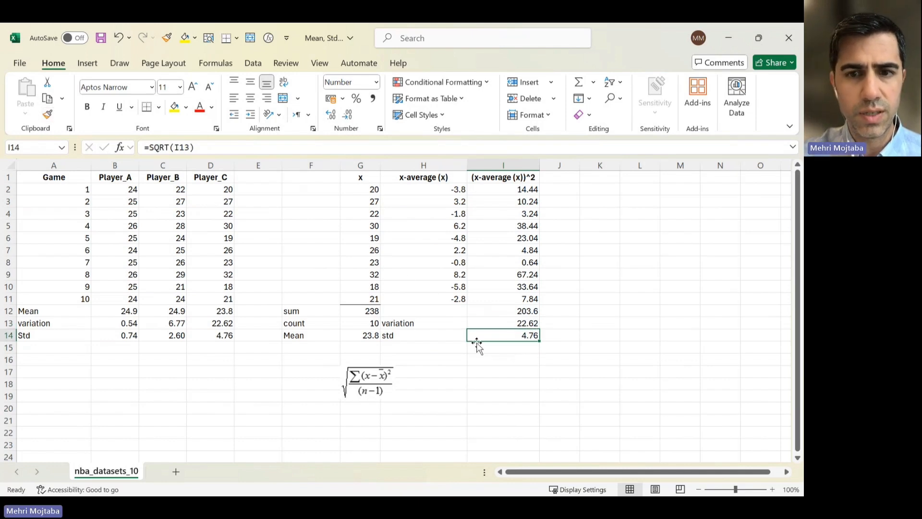
pyautogui.click(206, 337)
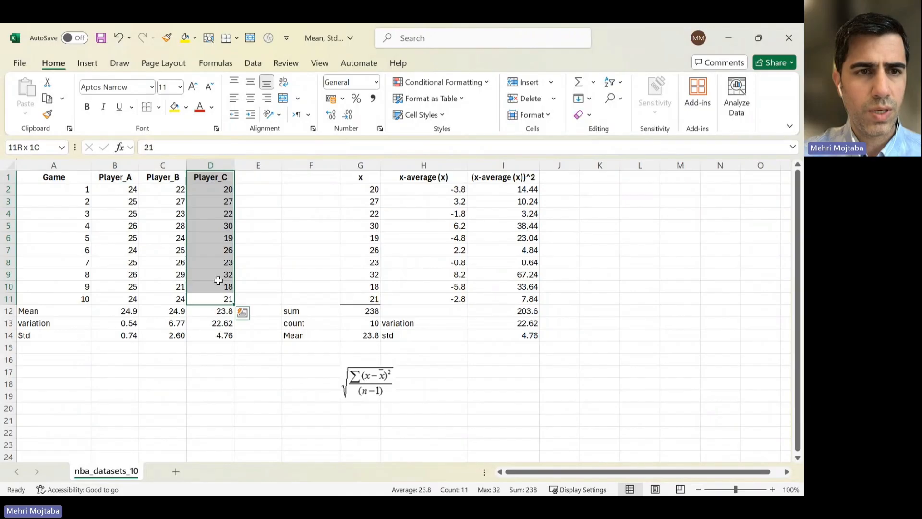
# - Insert a basic 2-D line chart of the three players' scores from B1:D11
pyautogui.hotkey('ctrl', 'shift', 'Home')
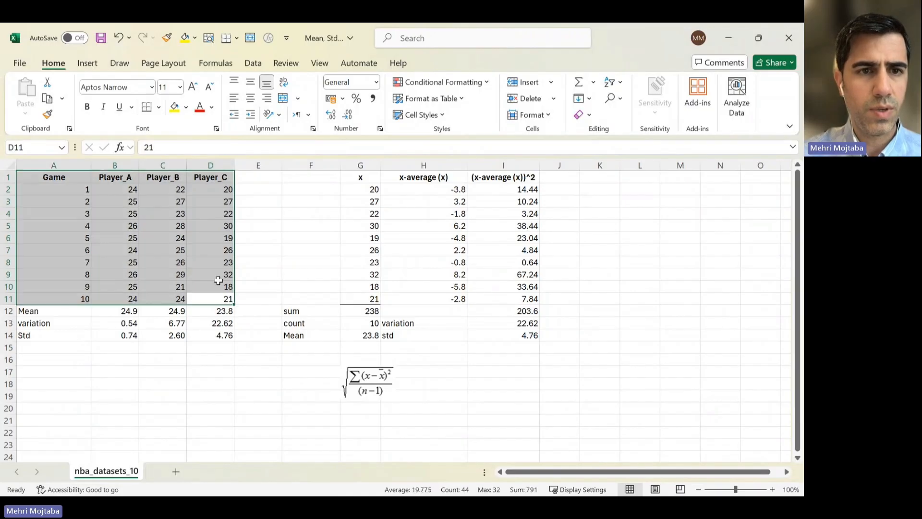
pyautogui.hotkey('shift', 'Right')
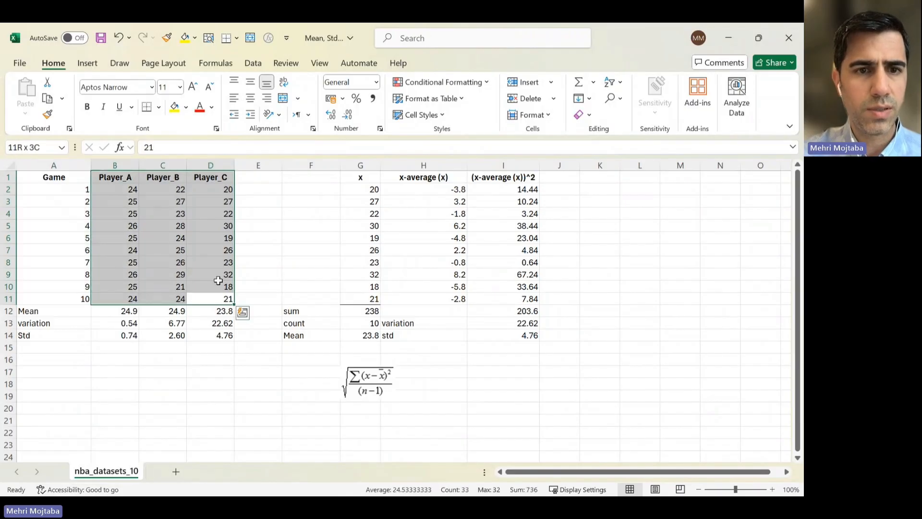
pyautogui.click(89, 64)
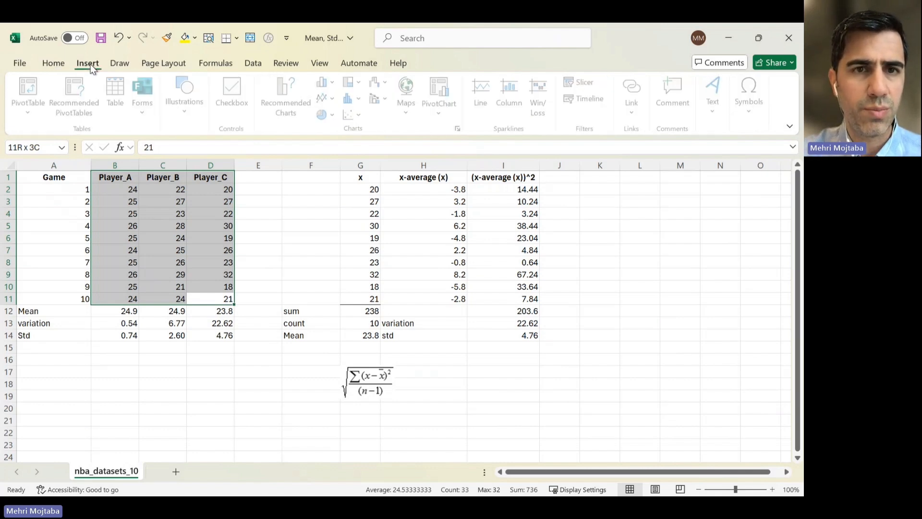
pyautogui.click(327, 99)
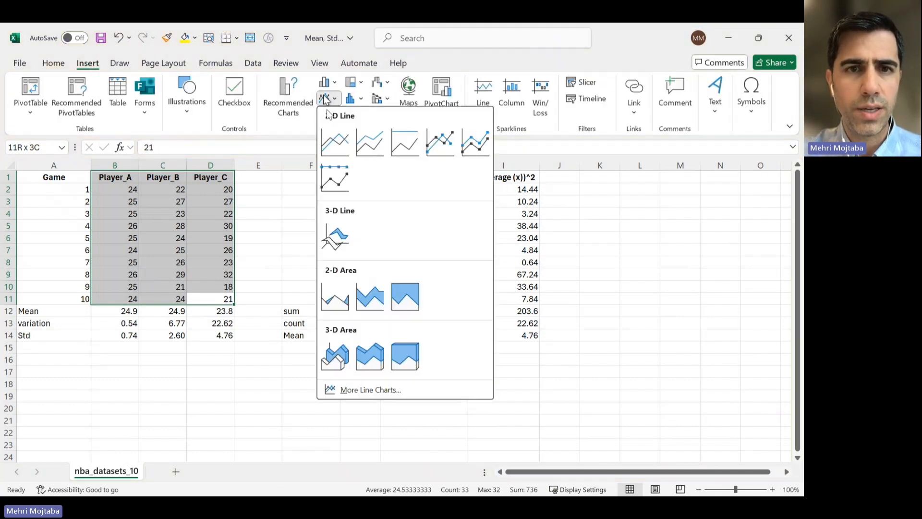
pyautogui.click(334, 139)
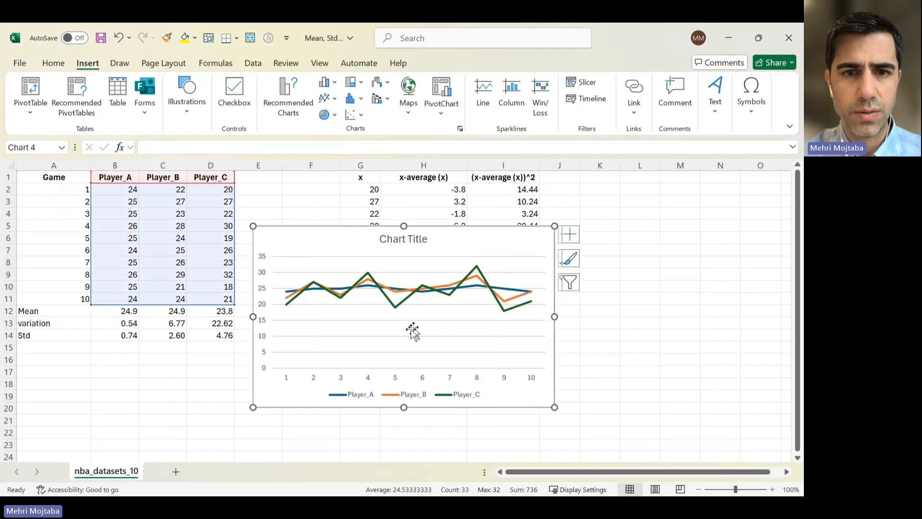
# - Move the line chart to its own new chart sheet
pyautogui.rightClick(394, 313)
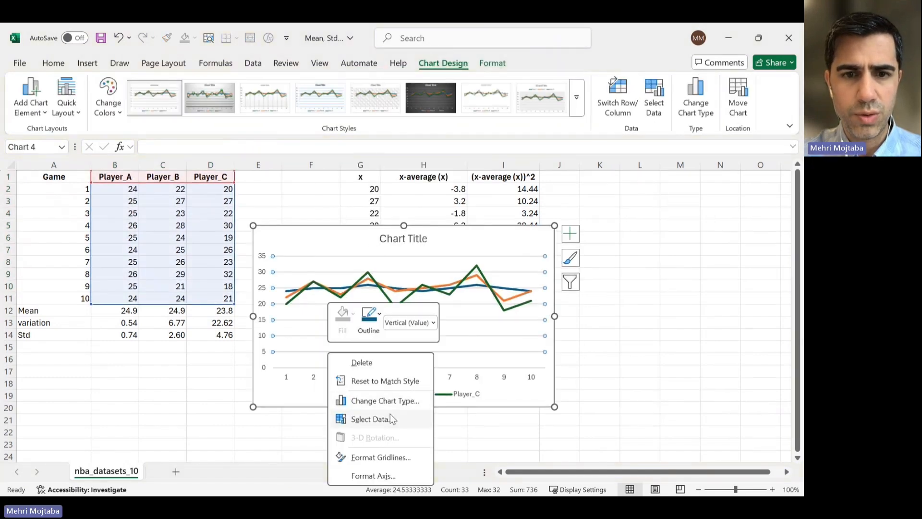
pyautogui.rightClick(486, 399)
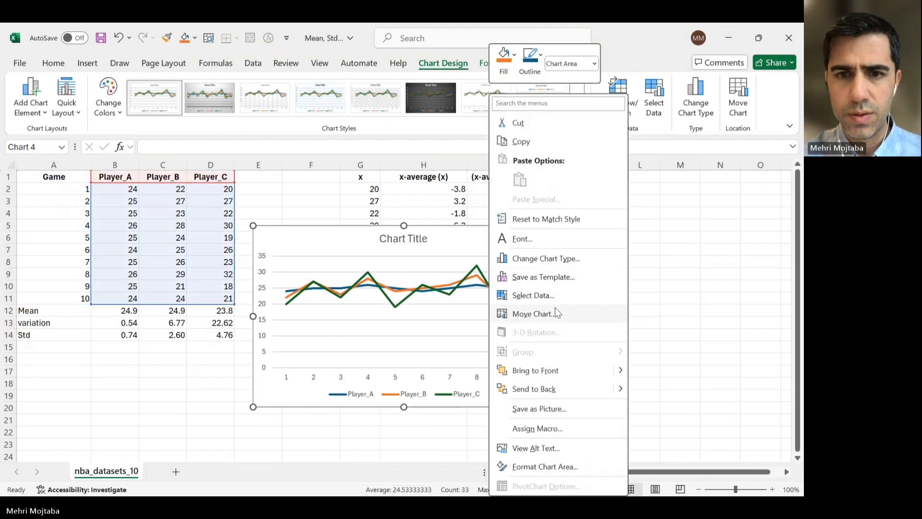
pyautogui.click(555, 313)
pyautogui.click(488, 286)
pyautogui.click(606, 352)
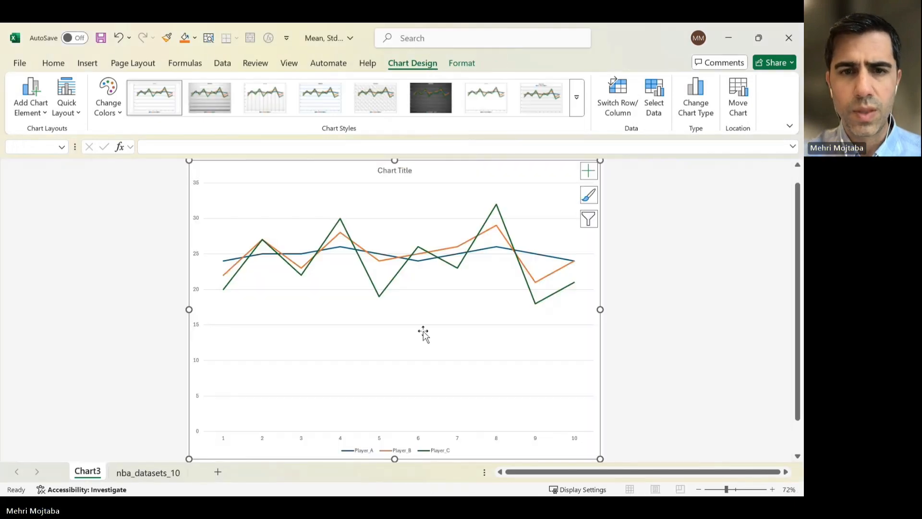
# - Compare the spread of the players' lines on the chart sheet with the standard deviations in row 14 of nba_datasets_10
pyautogui.click(538, 304)
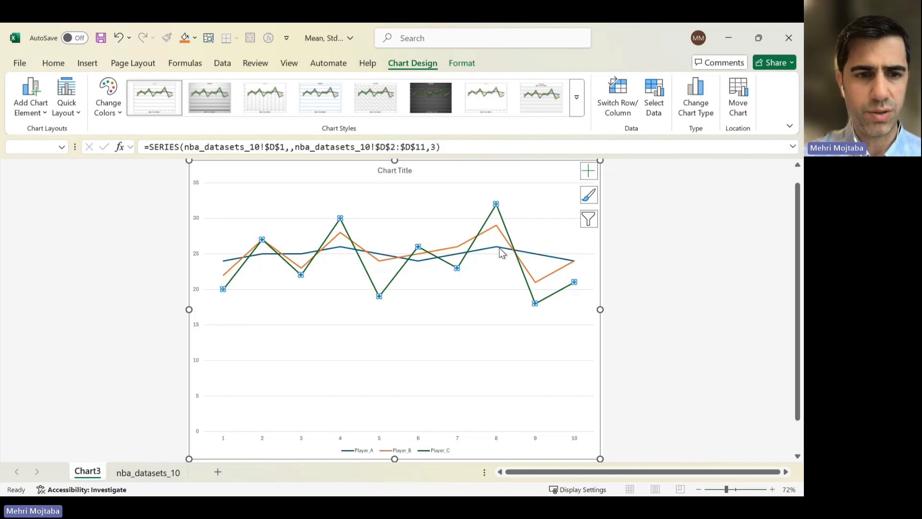
pyautogui.click(148, 473)
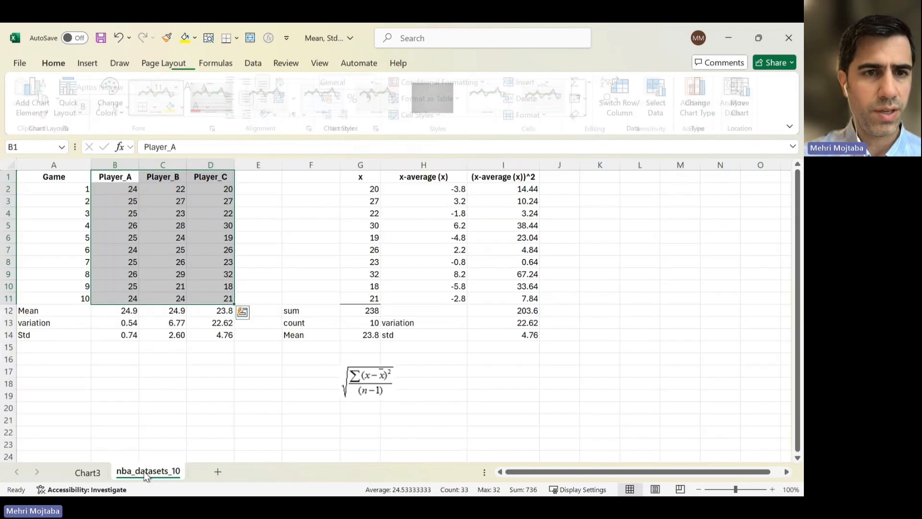
pyautogui.click(117, 334)
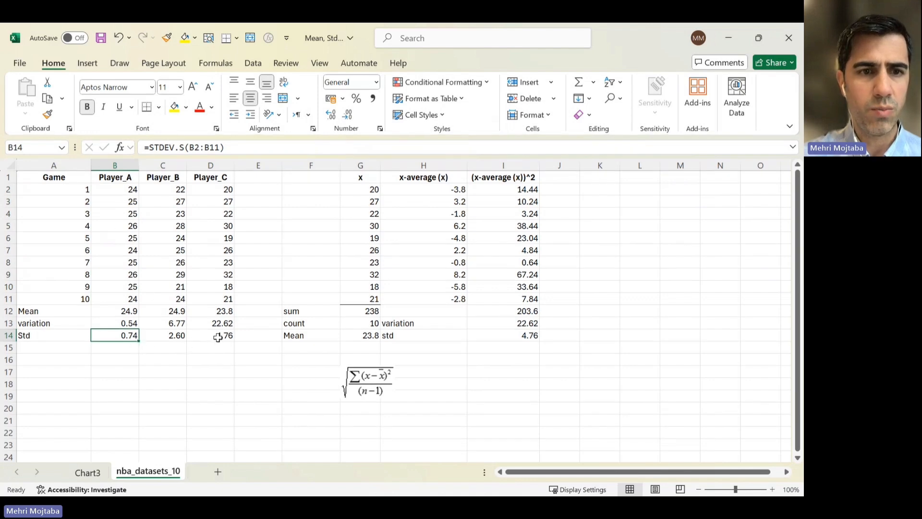
pyautogui.click(200, 337)
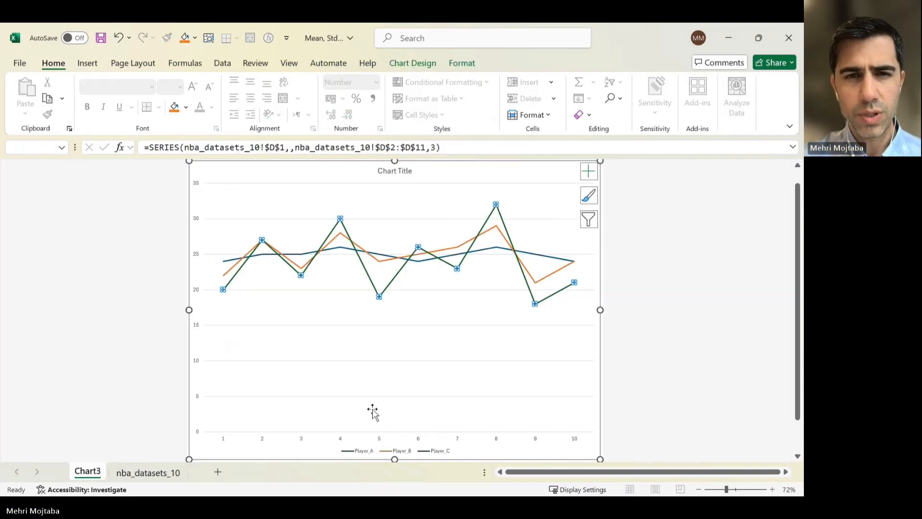
pyautogui.click(438, 313)
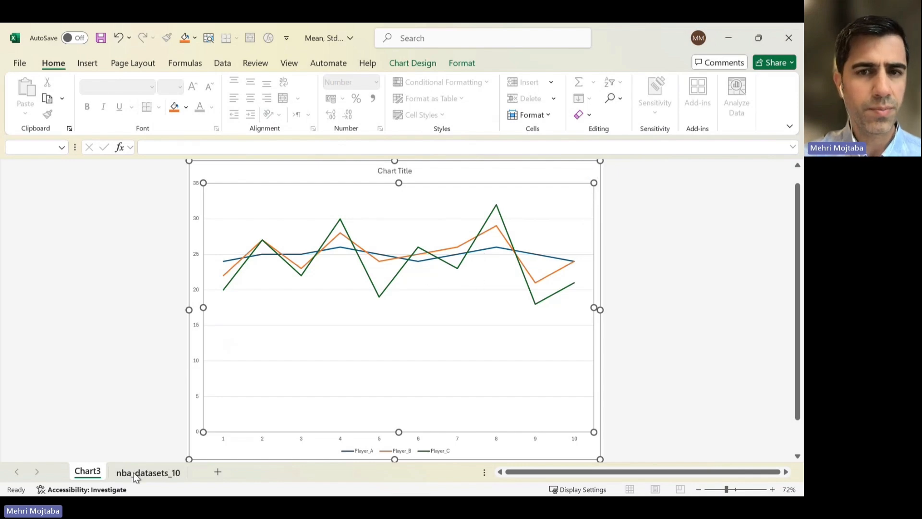
pyautogui.click(147, 470)
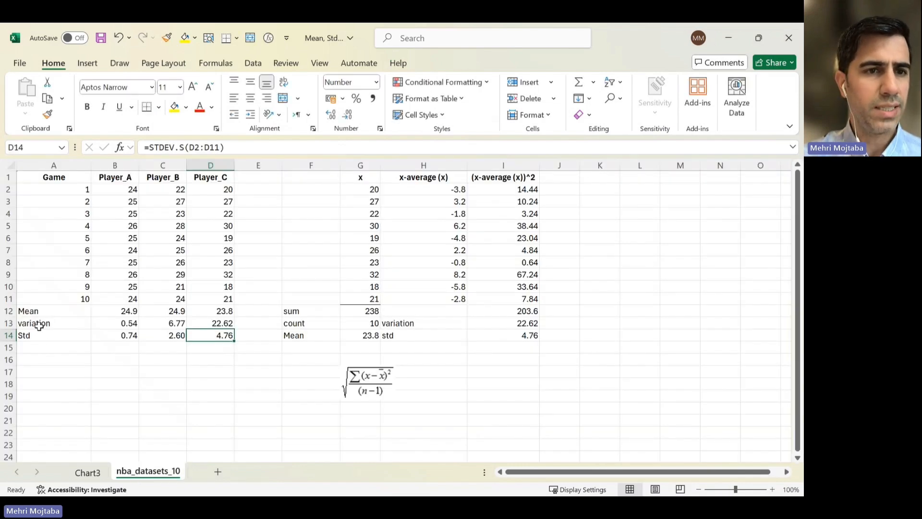
# - Review the scores in B1:D11 and statistics in B12:D14, and switch to the workbook containing nba_datasets_100
pyautogui.moveTo(70, 311); pyautogui.dragTo(119, 178)
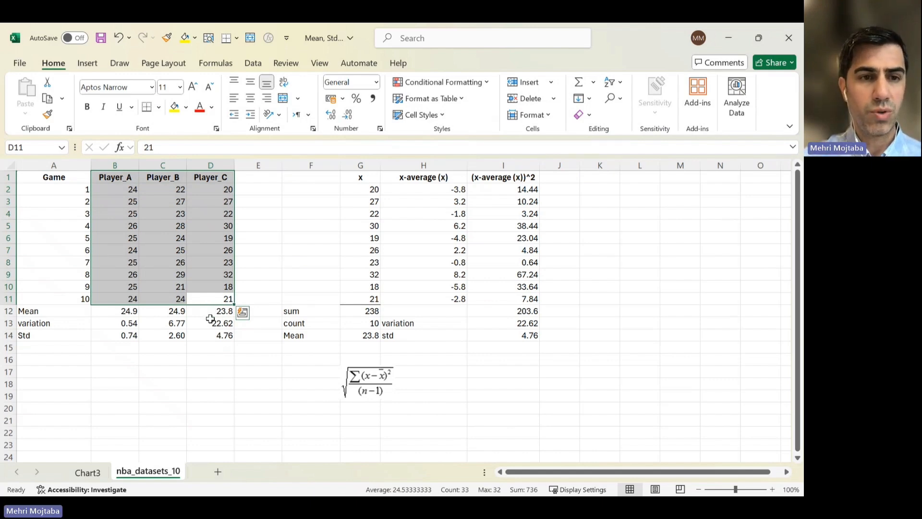
pyautogui.moveTo(210, 310); pyautogui.dragTo(129, 331)
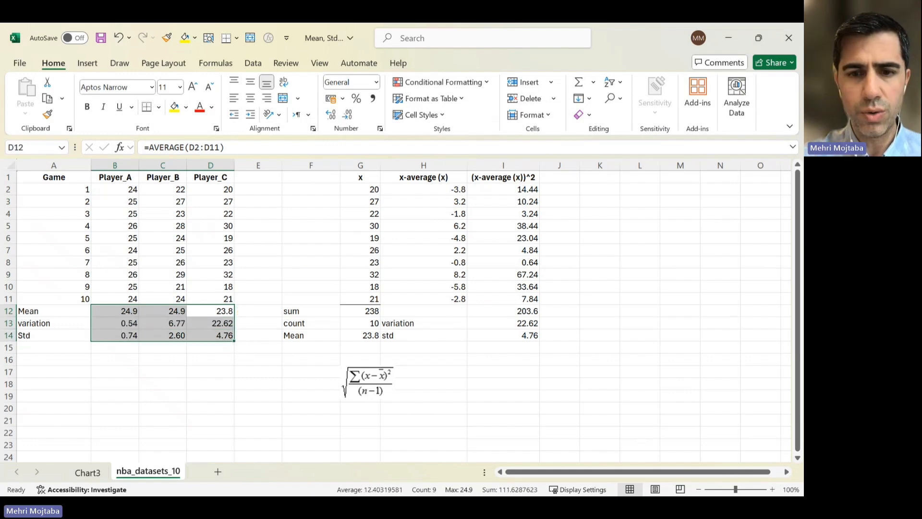
pyautogui.click(563, 507)
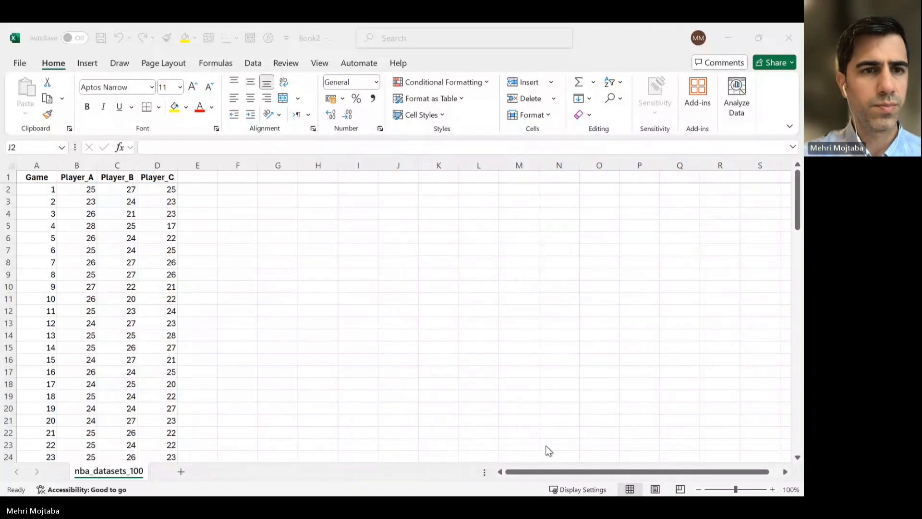
# - Insert a basic 2-D line chart of the three players' scores from B1:D101 in nba_datasets_100
pyautogui.click(38, 240)
pyautogui.hotkey('ctrl', 'Down')
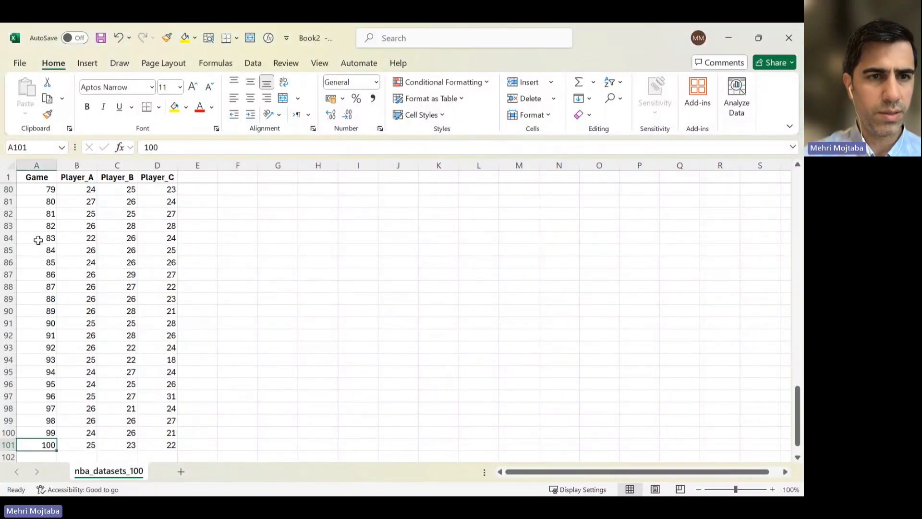
pyautogui.scroll(-1, 38, 240)
pyautogui.press('Right')
pyautogui.hotkey('shift', 'Right')
pyautogui.hotkey('shift', 'Right')
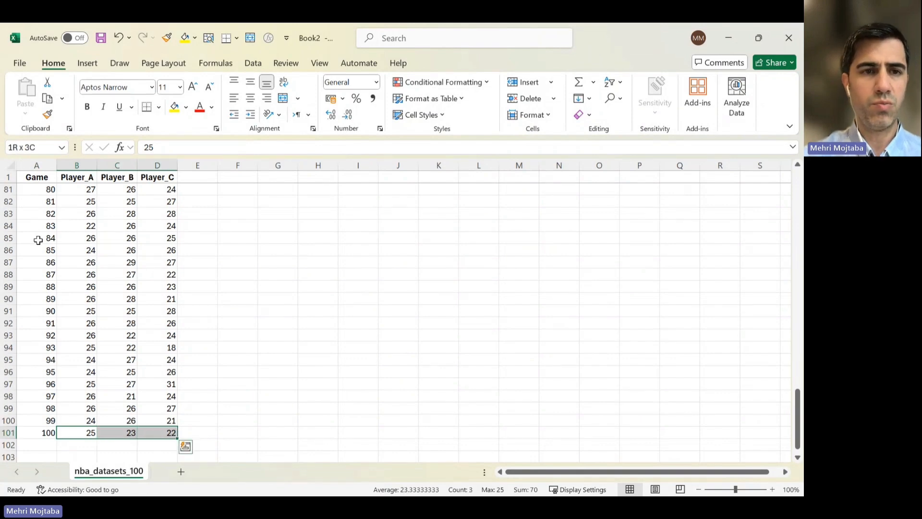
pyautogui.hotkey('ctrl', 'shift', 'Up')
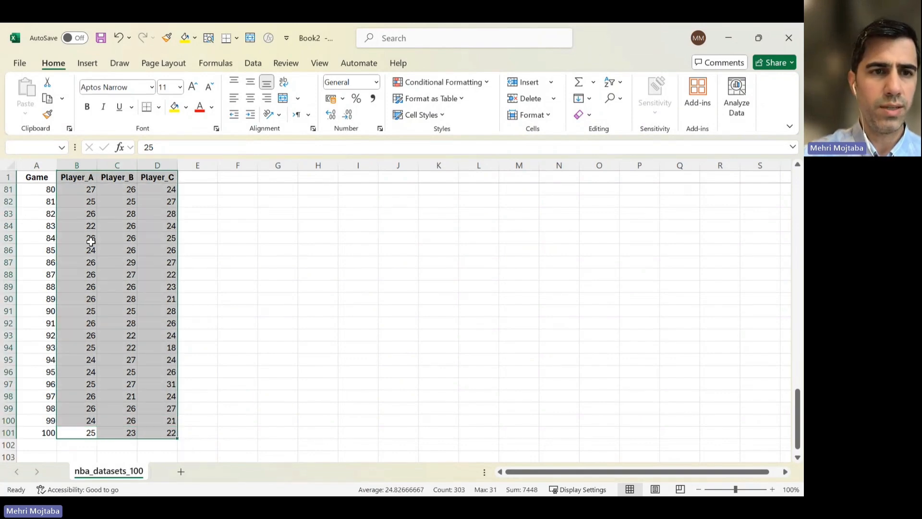
pyautogui.scroll(20, 91, 241)
pyautogui.scroll(-13, 91, 241)
pyautogui.scroll(-17, 91, 241)
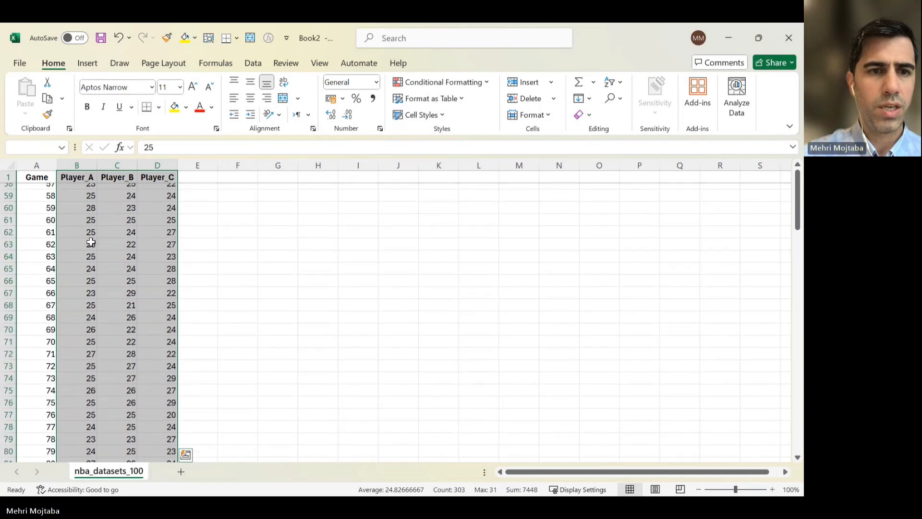
pyautogui.click(95, 64)
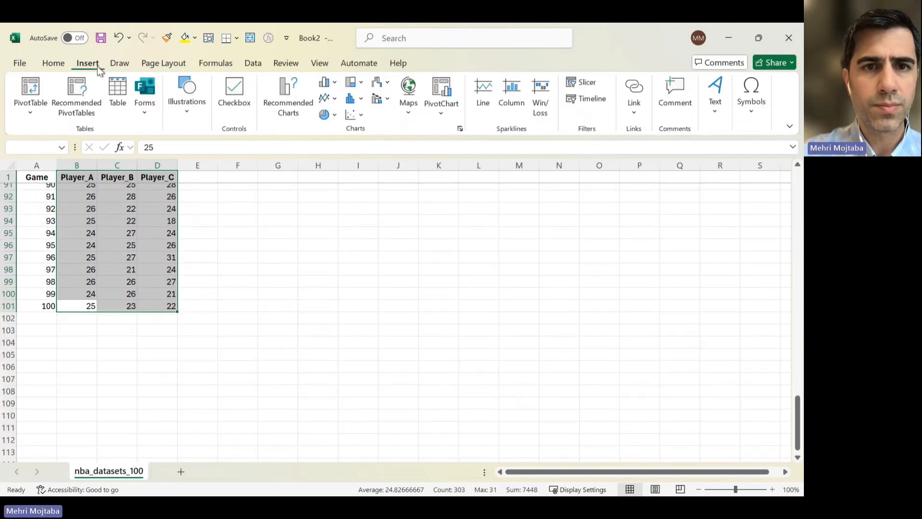
pyautogui.click(336, 100)
pyautogui.click(342, 145)
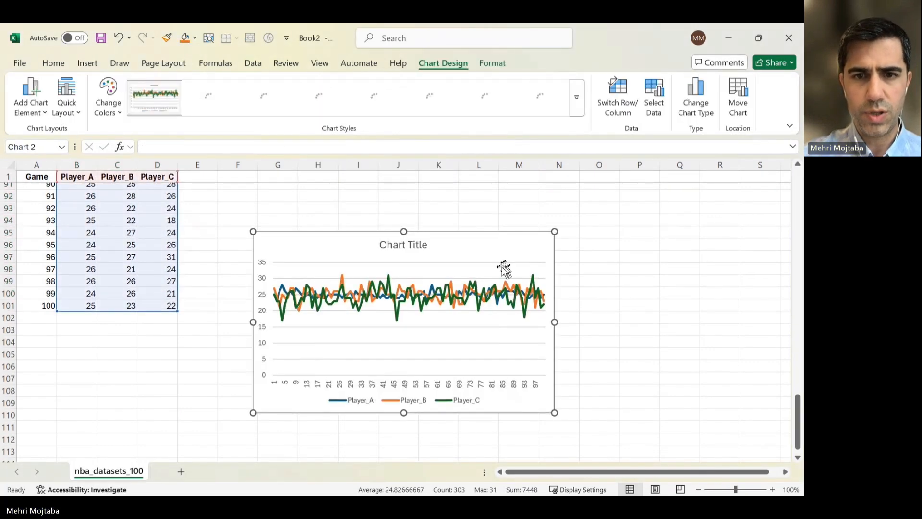
# - Move the 100-game line chart to its own new chart sheet
pyautogui.rightClick(469, 247)
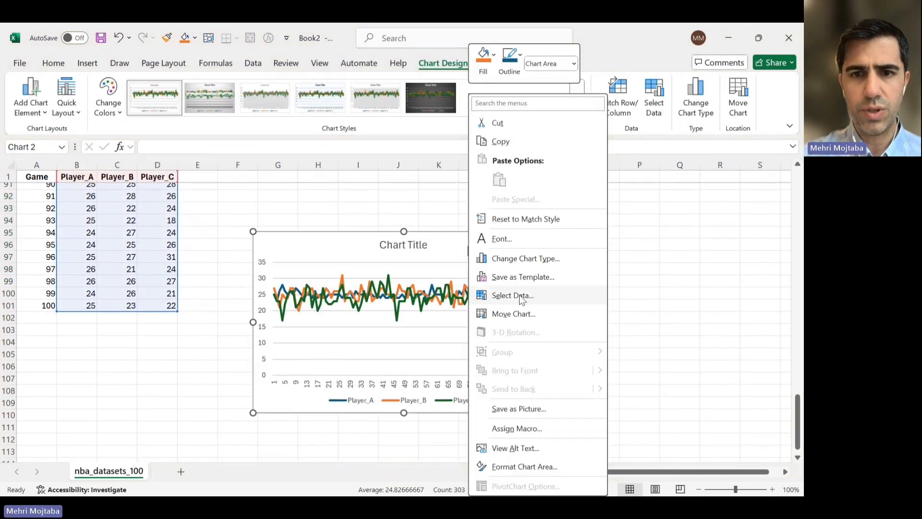
pyautogui.click(528, 313)
pyautogui.click(457, 291)
pyautogui.press('Return')
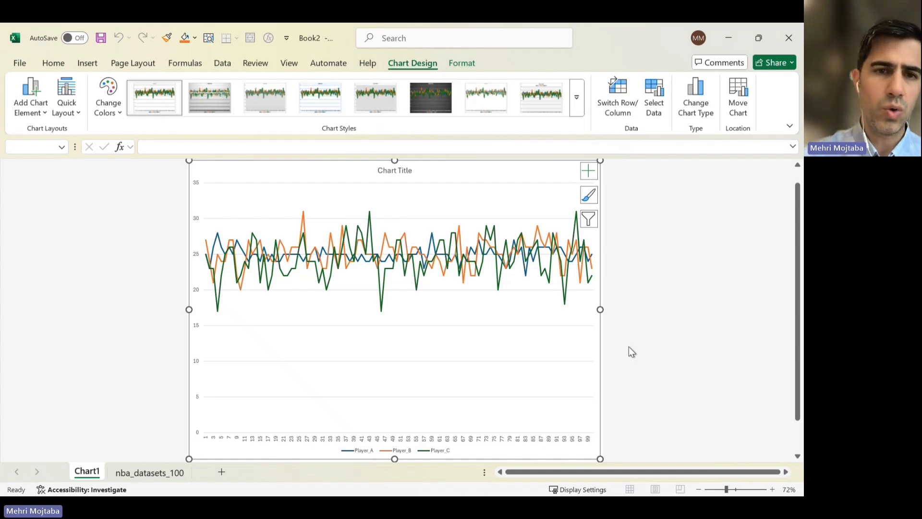
# - Return to nba_datasets_100 and calculate Player_A's mean in B102 with AVERAGE over B2:B101
pyautogui.click(169, 474)
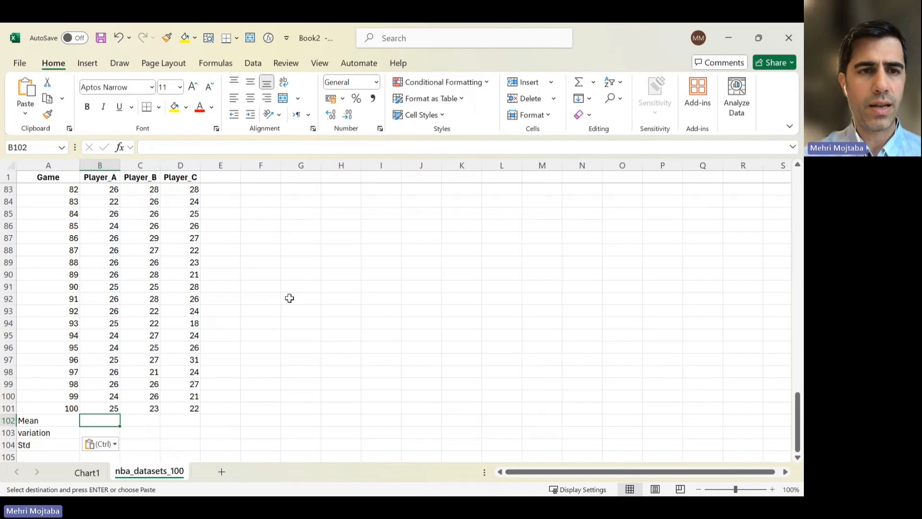
pyautogui.scroll(-1, 289, 298)
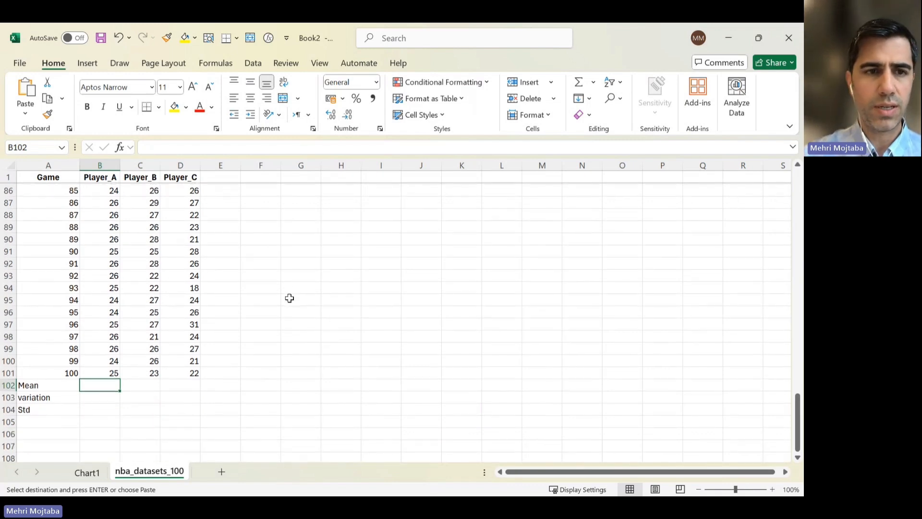
pyautogui.scroll(7, 289, 299)
pyautogui.scroll(3, 289, 298)
pyautogui.scroll(-14, 289, 298)
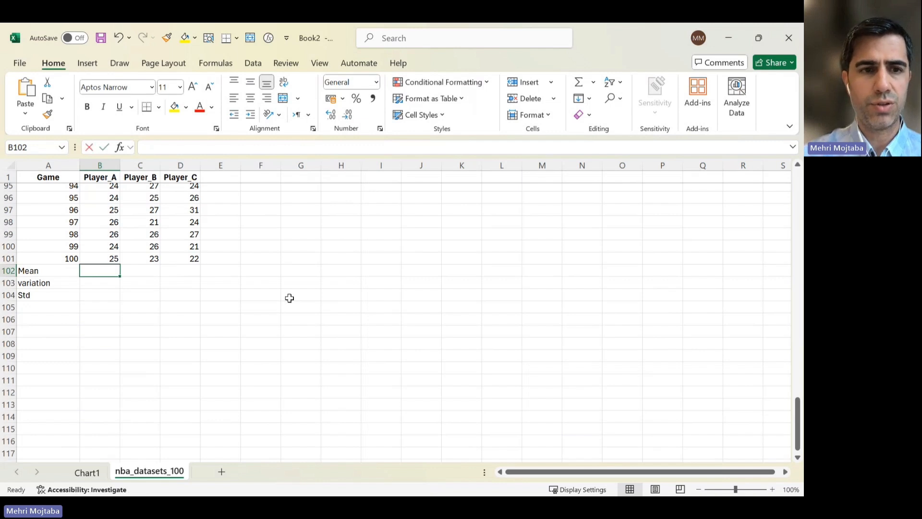
pyautogui.write('=ave')
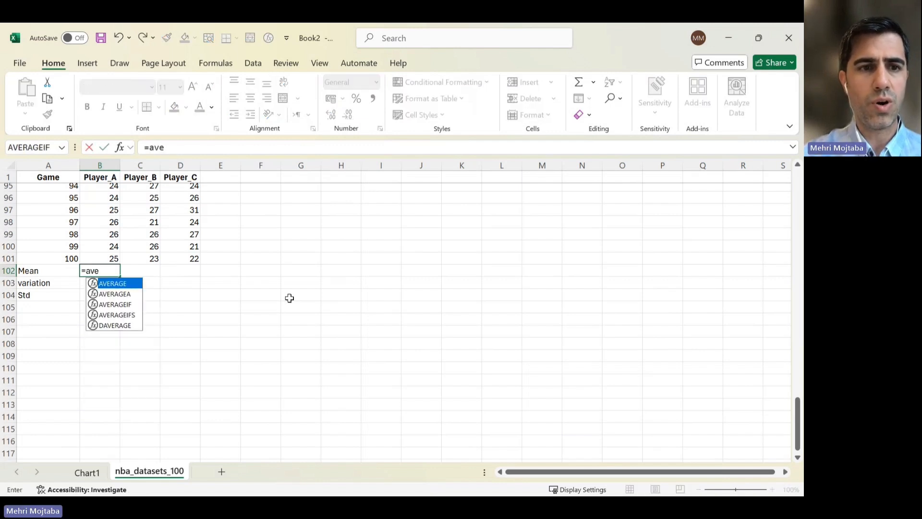
pyautogui.write('r')
pyautogui.press('Tab')
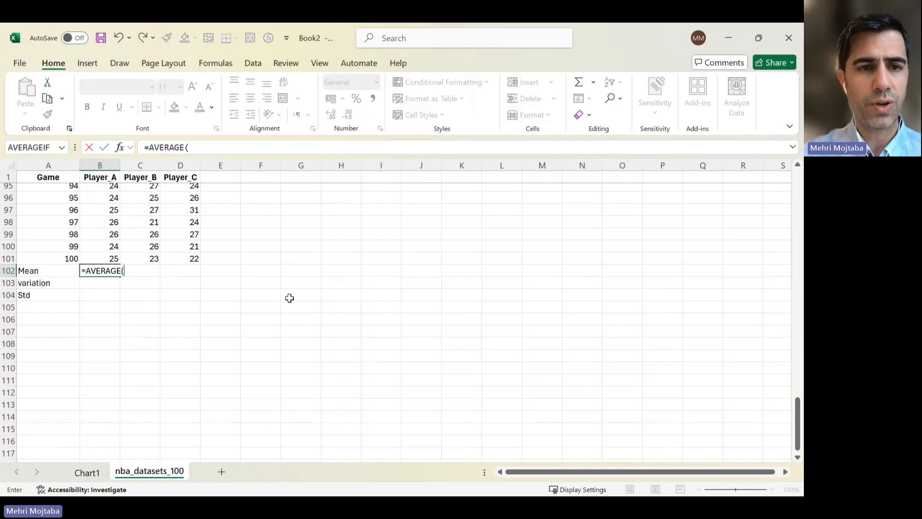
pyautogui.press('Up')
pyautogui.hotkey('ctrl', 'shift', 'Up')
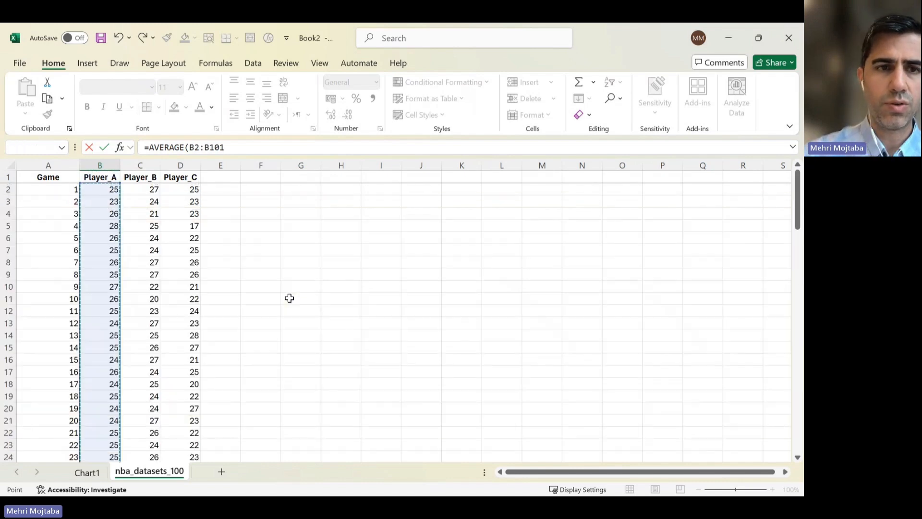
pyautogui.hotkey('ctrl', 'Return')
# - Copy the mean formula from B102 to C102:D102 and review the three players' means
pyautogui.hotkey('ctrl', 'c')
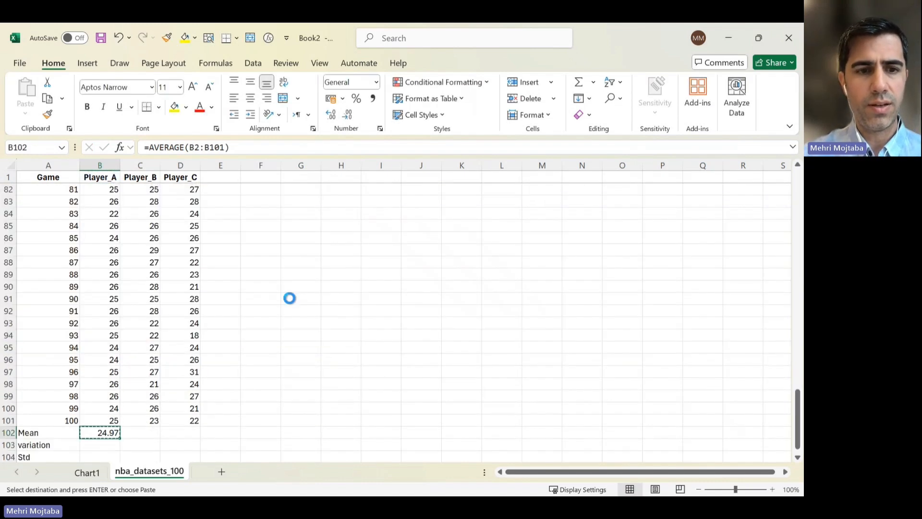
pyautogui.hotkey('shift', 'Right')
pyautogui.hotkey('shift', 'Right')
pyautogui.hotkey('ctrl', 'v')
pyautogui.press('Escape')
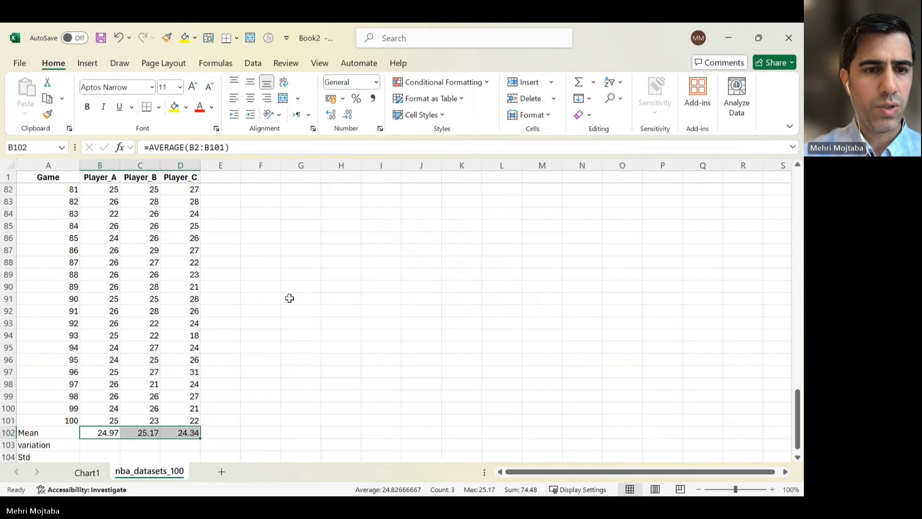
pyautogui.press('Down')
pyautogui.scroll(-3, 289, 298)
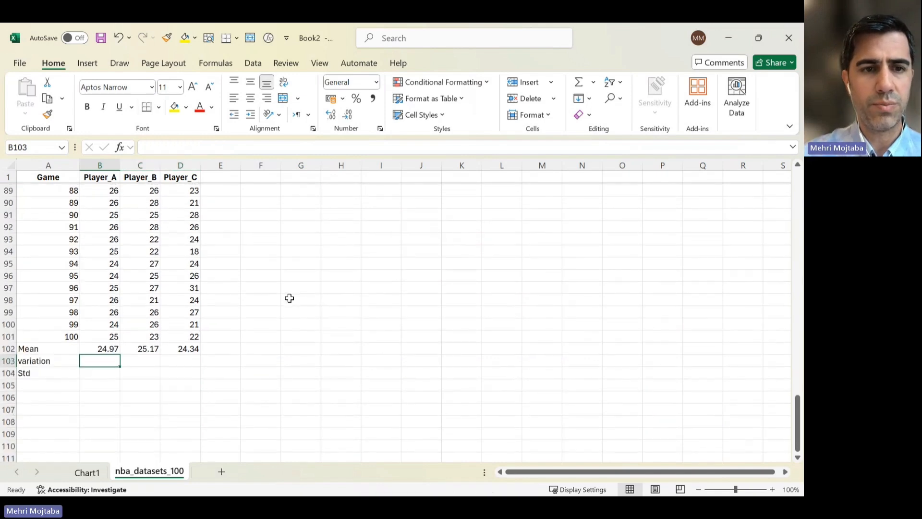
pyautogui.press('Up')
pyautogui.hotkey('shift', 'Right')
pyautogui.hotkey('shift', 'Right')
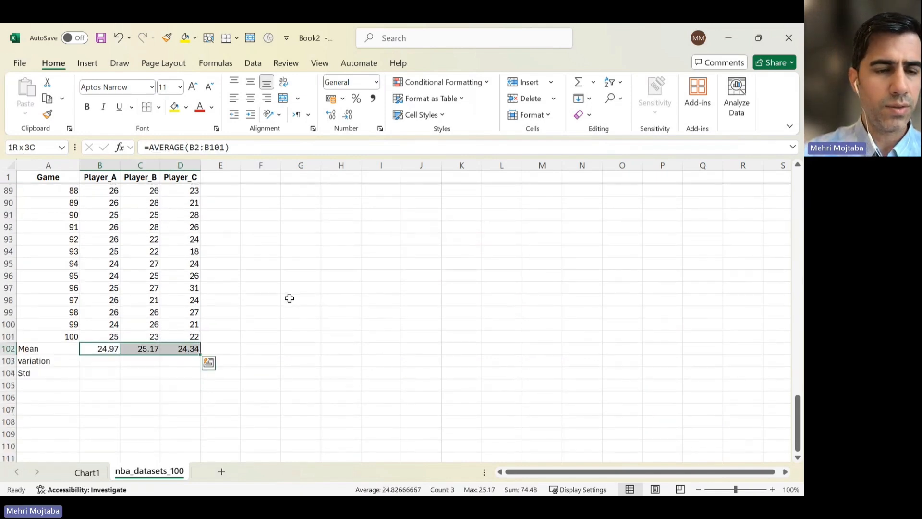
# - Delete the variation row 103 so that the Std row directly follows the Mean row
pyautogui.press('Down')
pyautogui.write('=')
pyautogui.press('Escape')
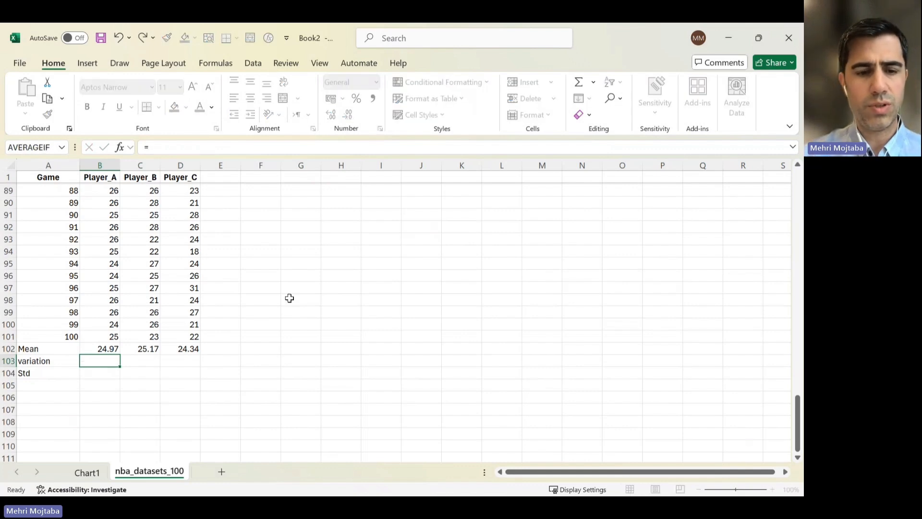
pyautogui.hotkey('shift', 'space')
pyautogui.hotkey('ctrl', '-')
pyautogui.press('Right')
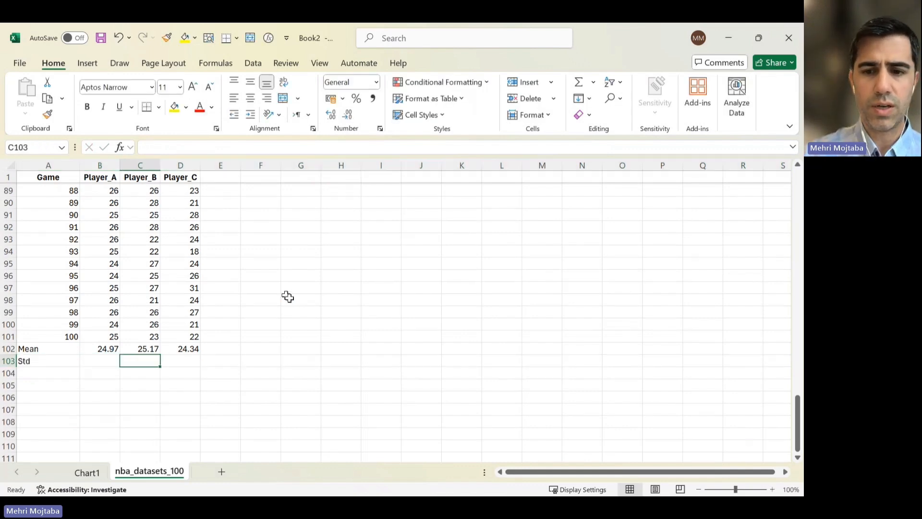
# - Calculate Player_A's sample standard deviation in B103 with STDEV.S over B2:B101
pyautogui.press('Left')
pyautogui.write('=')
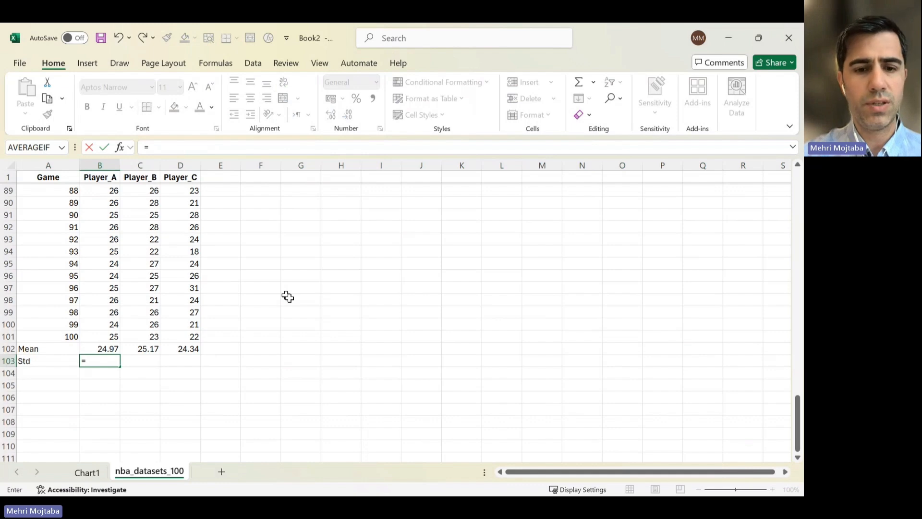
pyautogui.write('std')
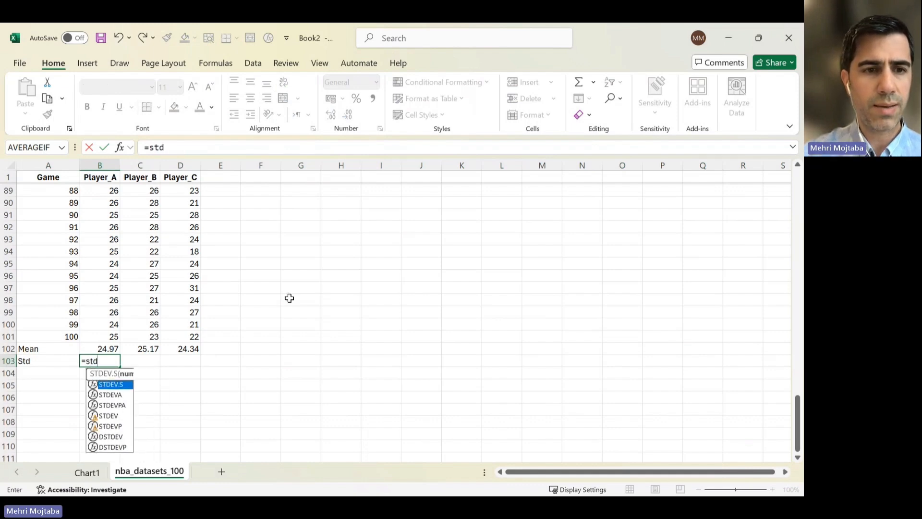
pyautogui.press('Tab')
pyautogui.press('Up')
pyautogui.press('Up')
pyautogui.hotkey('ctrl', 'shift', 'Up')
pyautogui.hotkey('shift', 'Down')
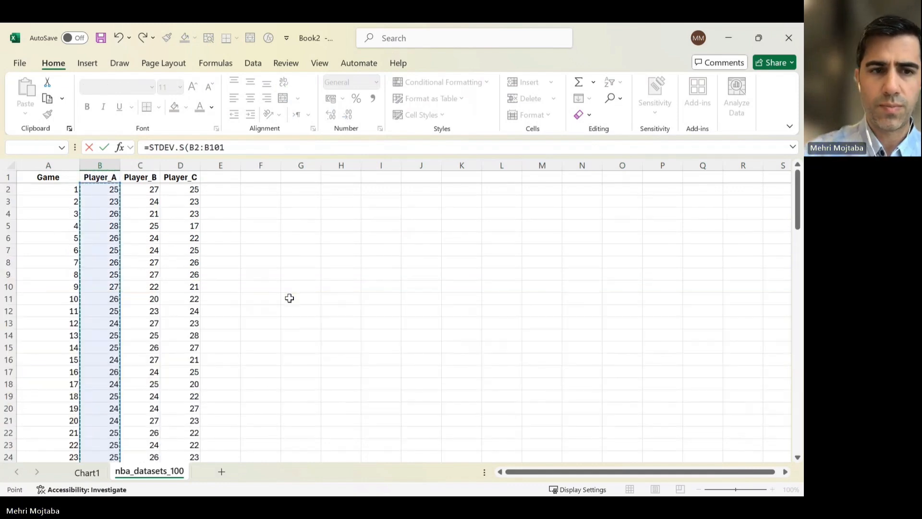
pyautogui.write(')')
pyautogui.press('Return')
pyautogui.press('Up')
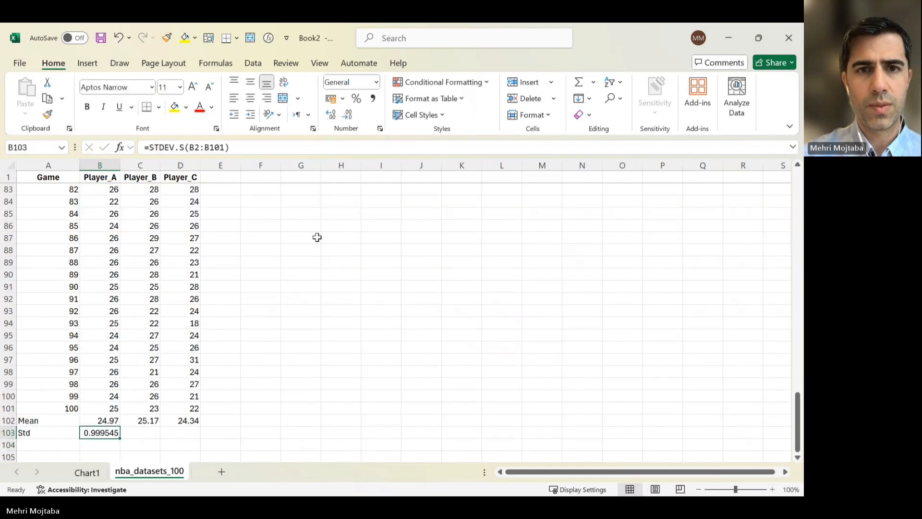
# - Format Player_A's standard deviation in B103 to two decimal places
pyautogui.click(346, 116)
pyautogui.click(345, 115)
pyautogui.click(346, 115)
pyautogui.click(346, 116)
pyautogui.click(347, 116)
pyautogui.click(335, 119)
# - Copy the standard deviation formula with its format from B103 across to Player_B and Player_C in C103:D103
pyautogui.hotkey('ctrl', 'c')
pyautogui.hotkey('shift', 'Right')
pyautogui.hotkey('shift', 'Right')
pyautogui.hotkey('ctrl', 'v')
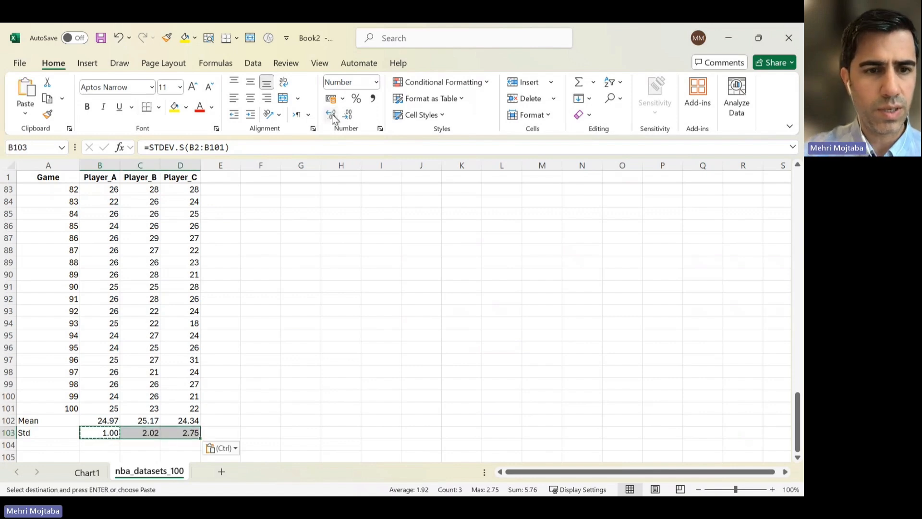
pyautogui.press('Up')
pyautogui.press('Escape')
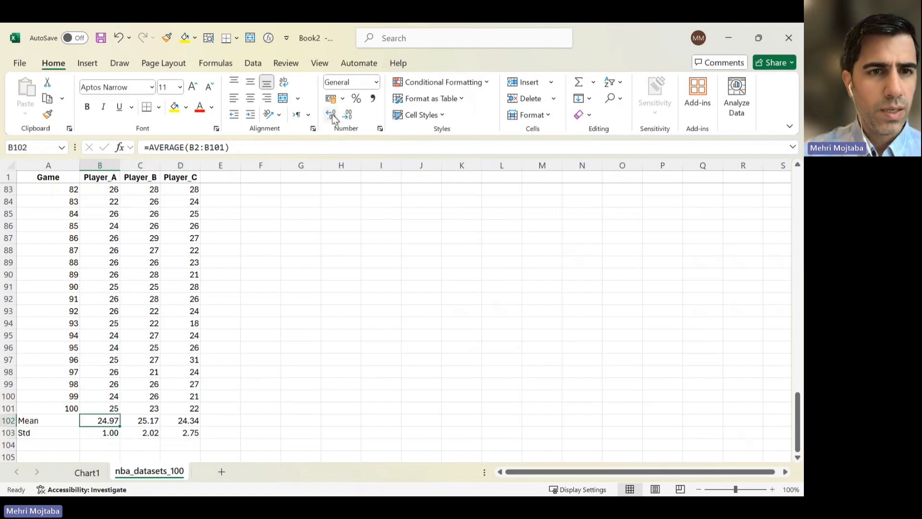
# - Apply the green, yellow and red three-circle conditional formatting icon set to the means in B102:D102 and compare the players
pyautogui.hotkey('shift', 'Right')
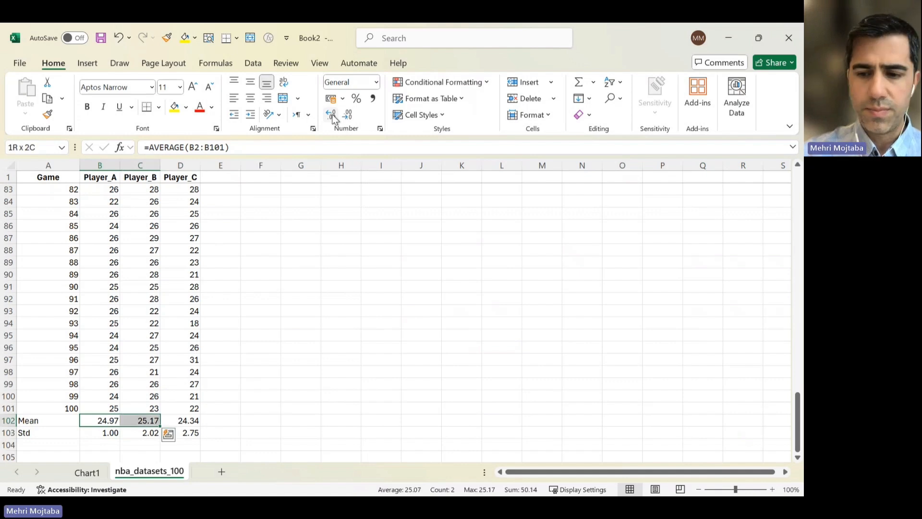
pyautogui.hotkey('shift', 'Right')
pyautogui.click(483, 83)
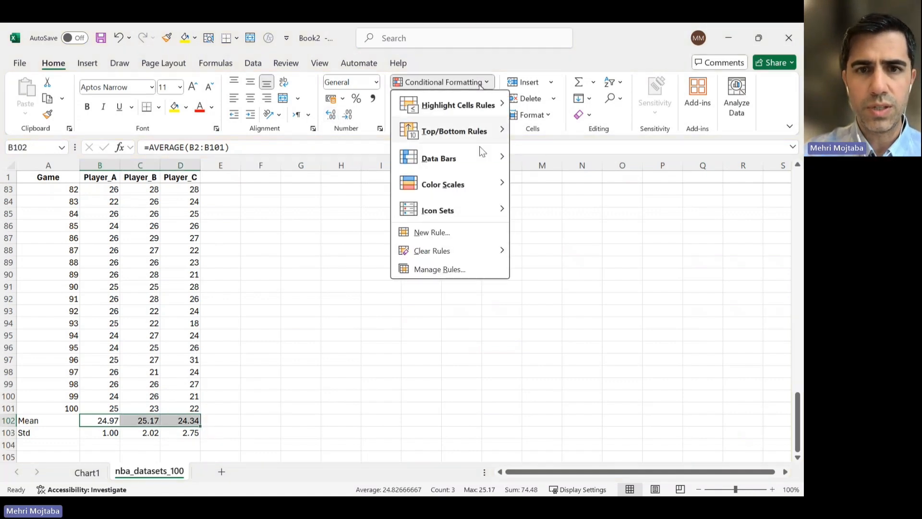
pyautogui.moveTo(478, 210)
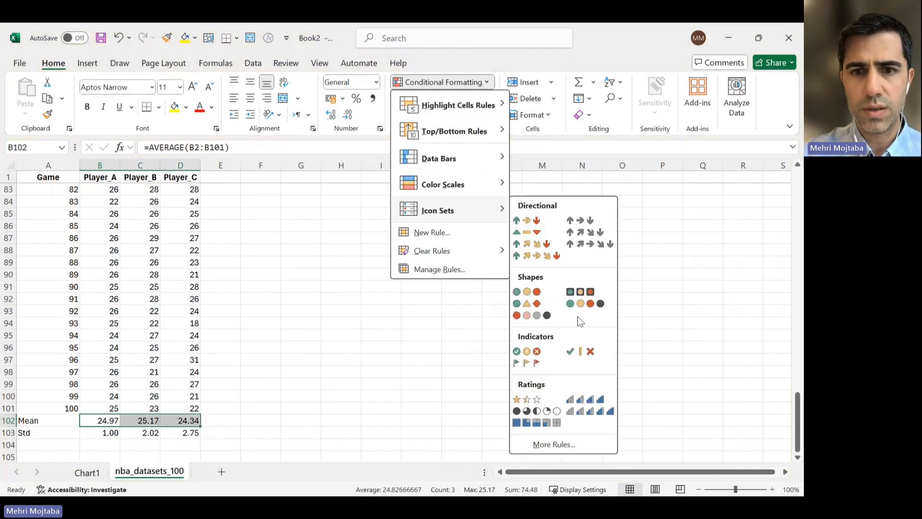
pyautogui.click(536, 288)
pyautogui.click(104, 407)
pyautogui.press('Down')
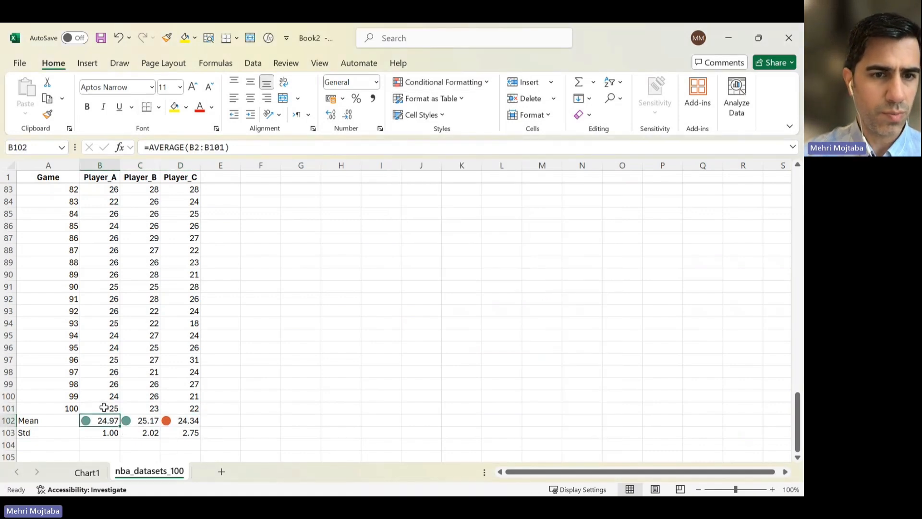
pyautogui.hotkey('shift', 'Right')
pyautogui.hotkey('shift', 'Right')
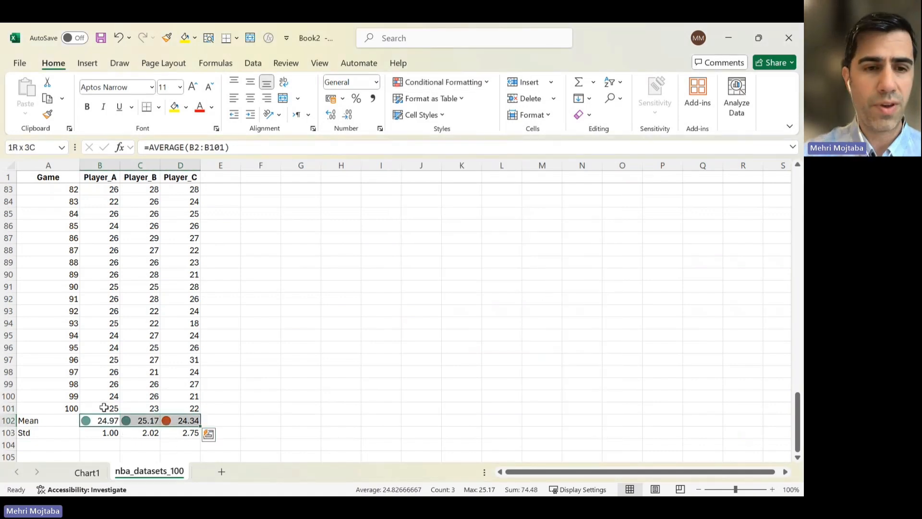
pyautogui.press('Right')
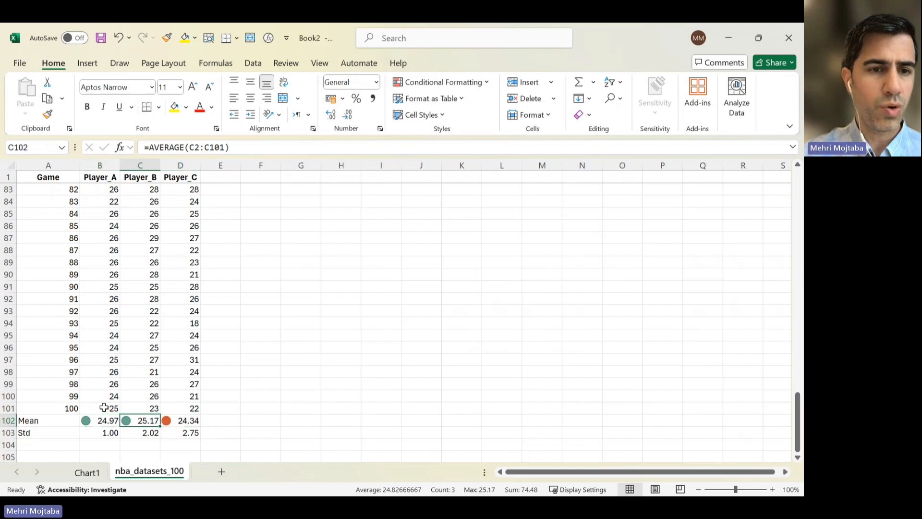
# - Compare the mean scores and their icons for Player_A, Player_B and Player_C in B102:D102
pyautogui.press('Left')
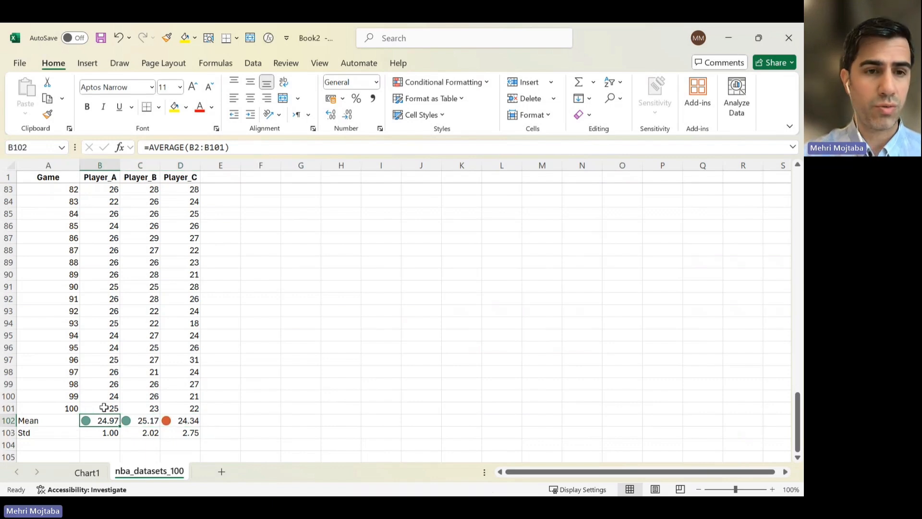
pyautogui.hotkey('shift', 'Right')
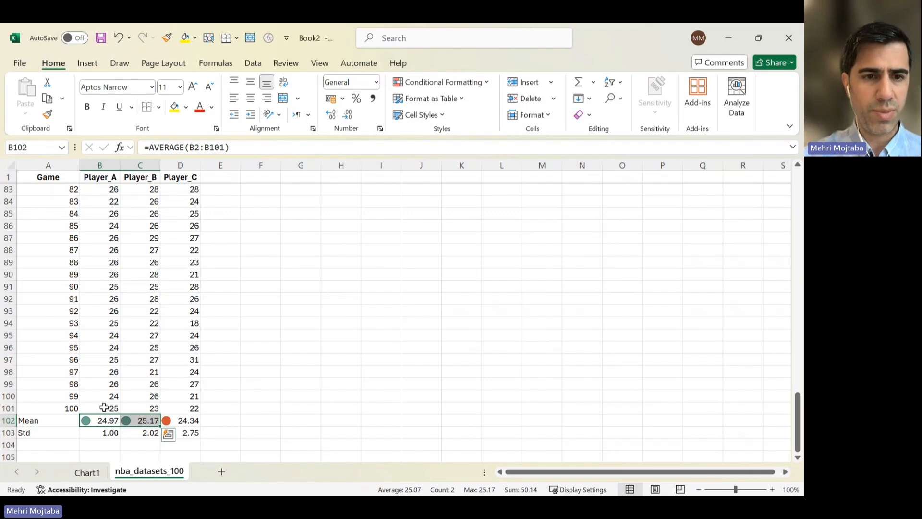
pyautogui.press('Right')
pyautogui.press('Left')
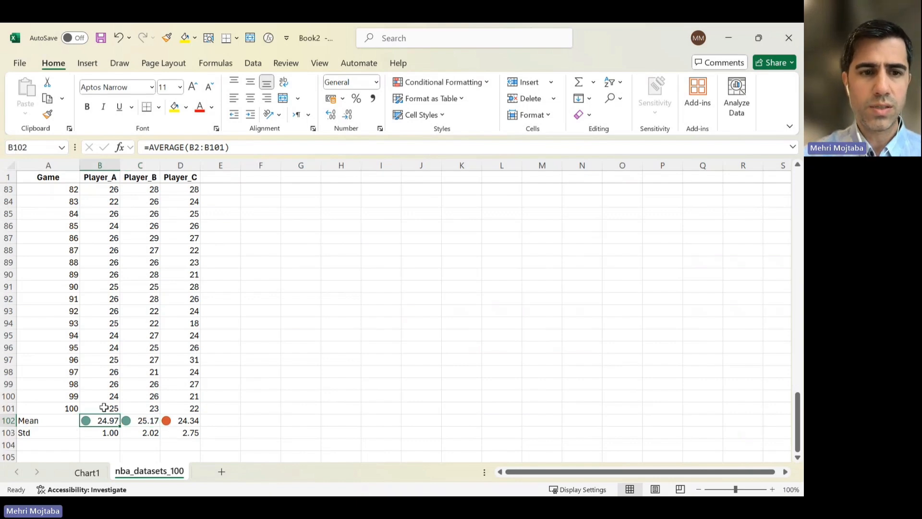
pyautogui.hotkey('shift', 'Right')
pyautogui.hotkey('shift', 'Right')
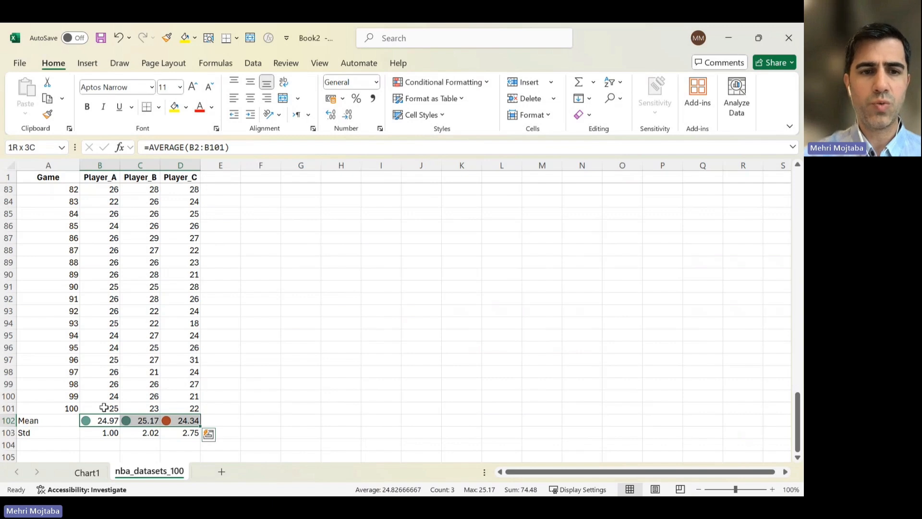
pyautogui.hotkey('shift', 'Right')
pyautogui.hotkey('shift', 'Right')
pyautogui.hotkey('shift', 'Right')
pyautogui.hotkey('shift', 'Right')
pyautogui.hotkey('shift', 'Right')
pyautogui.hotkey('shift', 'Right')
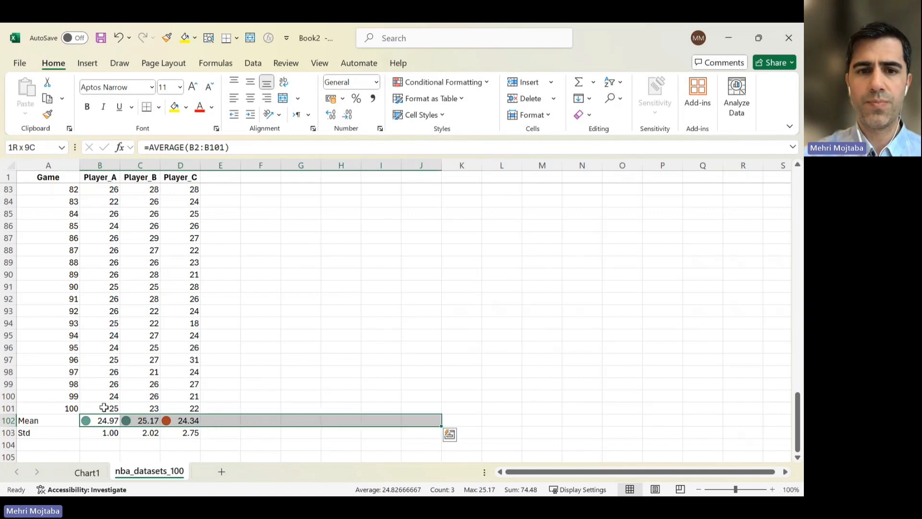
pyautogui.hotkey('shift', 'Right')
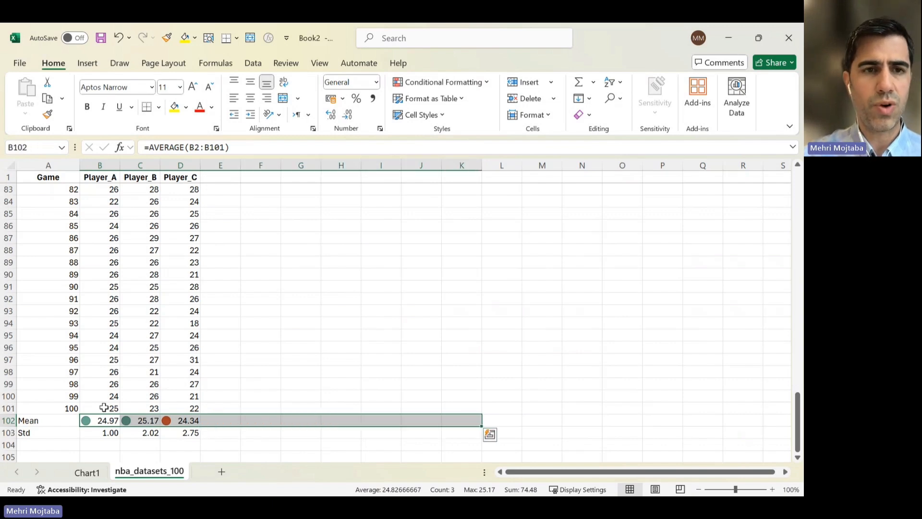
# - Apply the green, yellow and red three-circle icon set to the standard deviations in B103:D103
pyautogui.moveTo(103, 433); pyautogui.dragTo(173, 432)
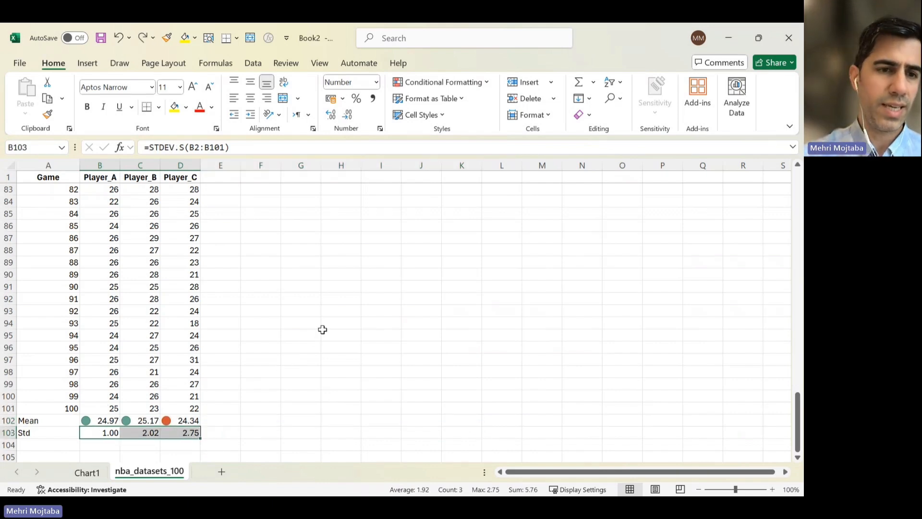
pyautogui.click(479, 83)
pyautogui.moveTo(461, 211)
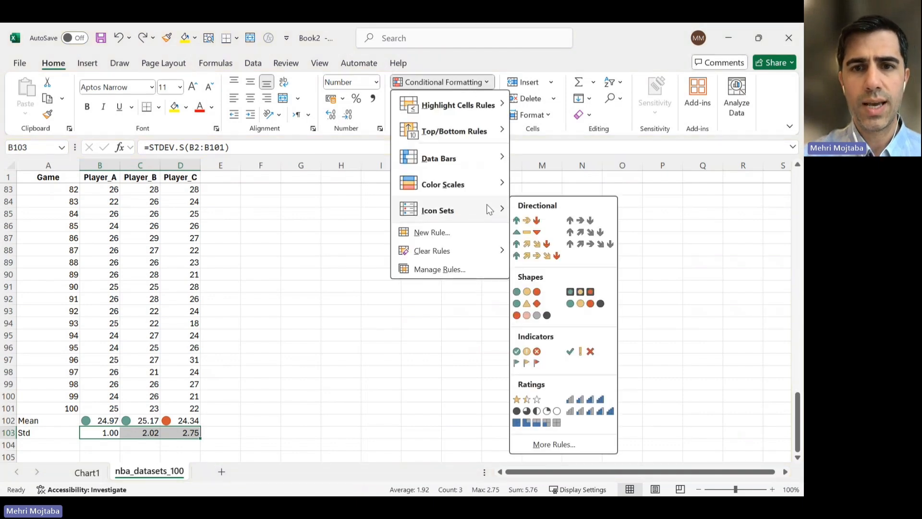
pyautogui.click(540, 300)
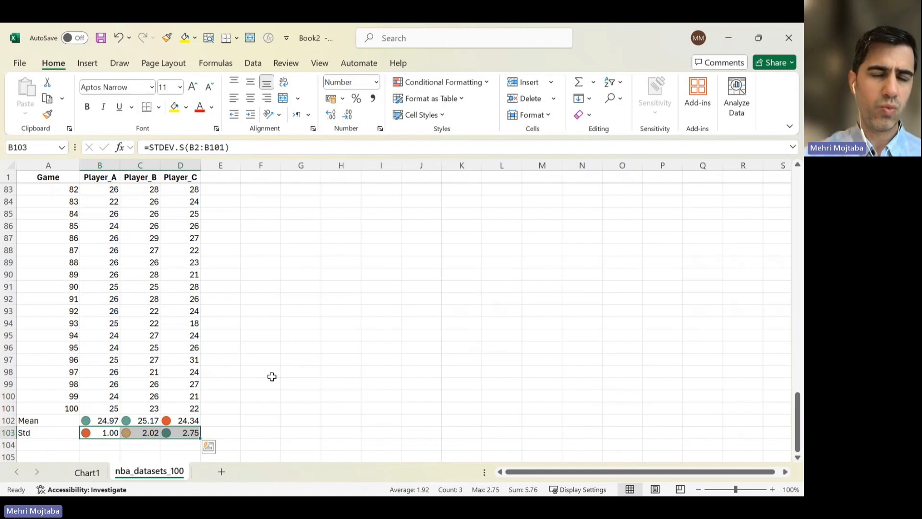
# - Reverse the icon order of the B103:D103 rule so lower standard deviations get green, and review Player_A's mean and standard deviation
pyautogui.click(483, 83)
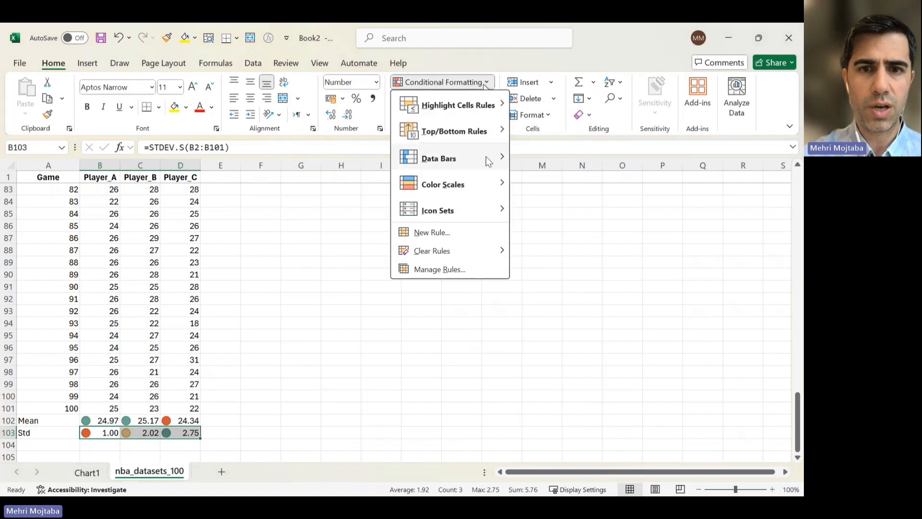
pyautogui.click(469, 271)
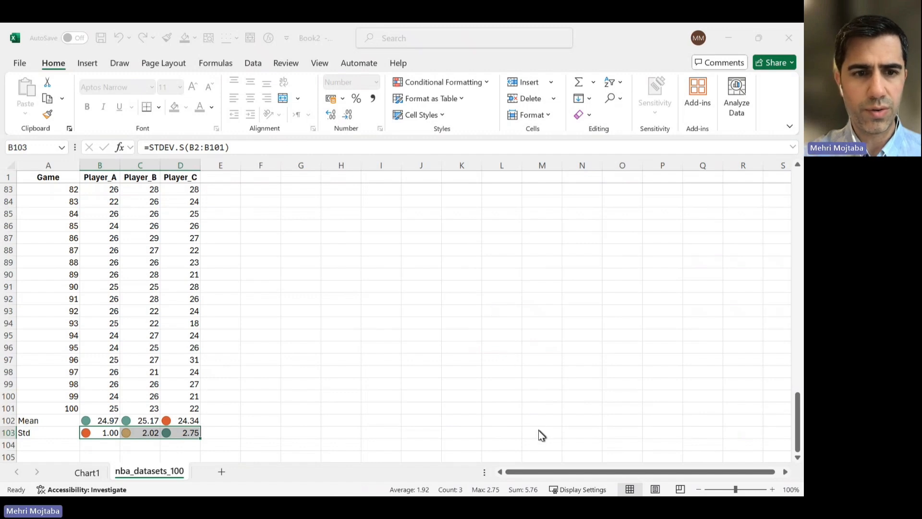
pyautogui.click(581, 371)
pyautogui.click(102, 435)
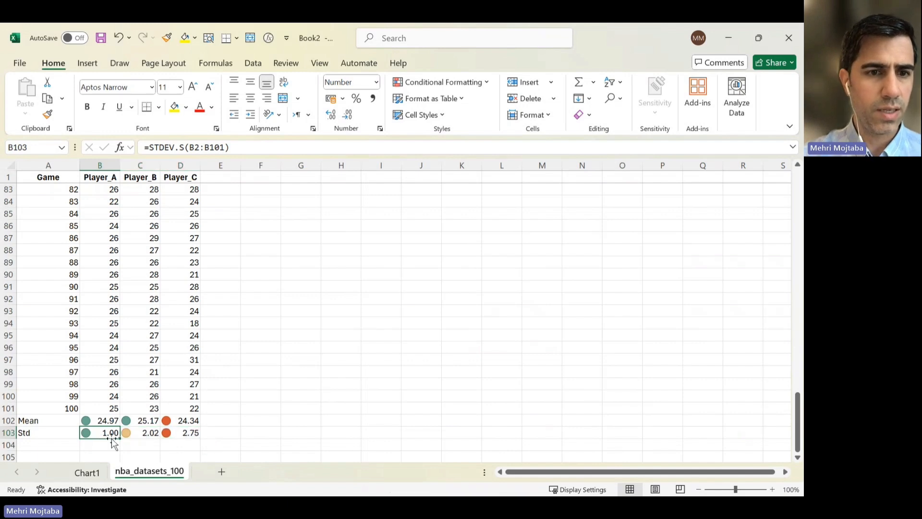
pyautogui.click(104, 420)
pyautogui.moveTo(105, 421); pyautogui.dragTo(105, 432)
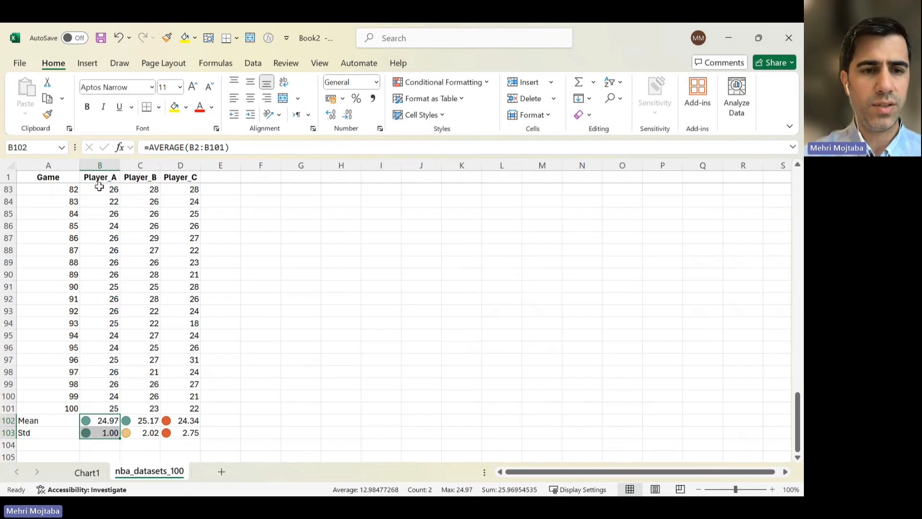
pyautogui.press('Down')
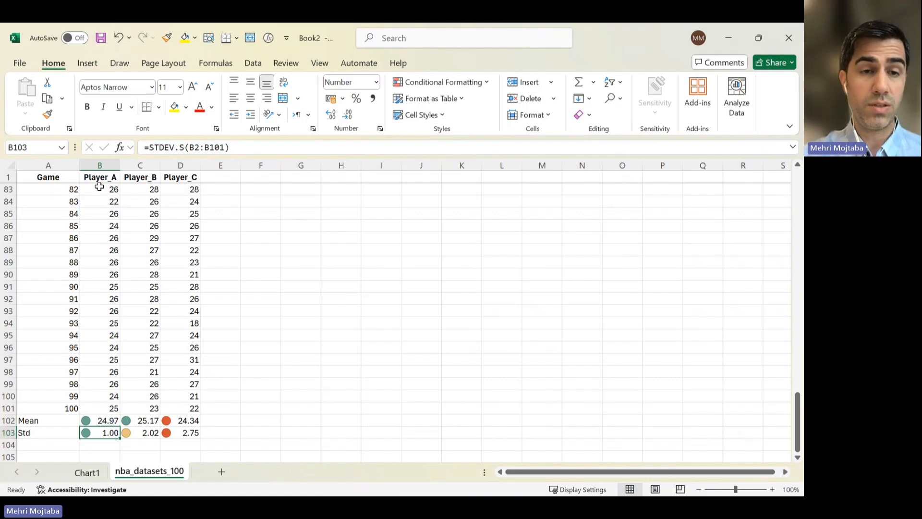